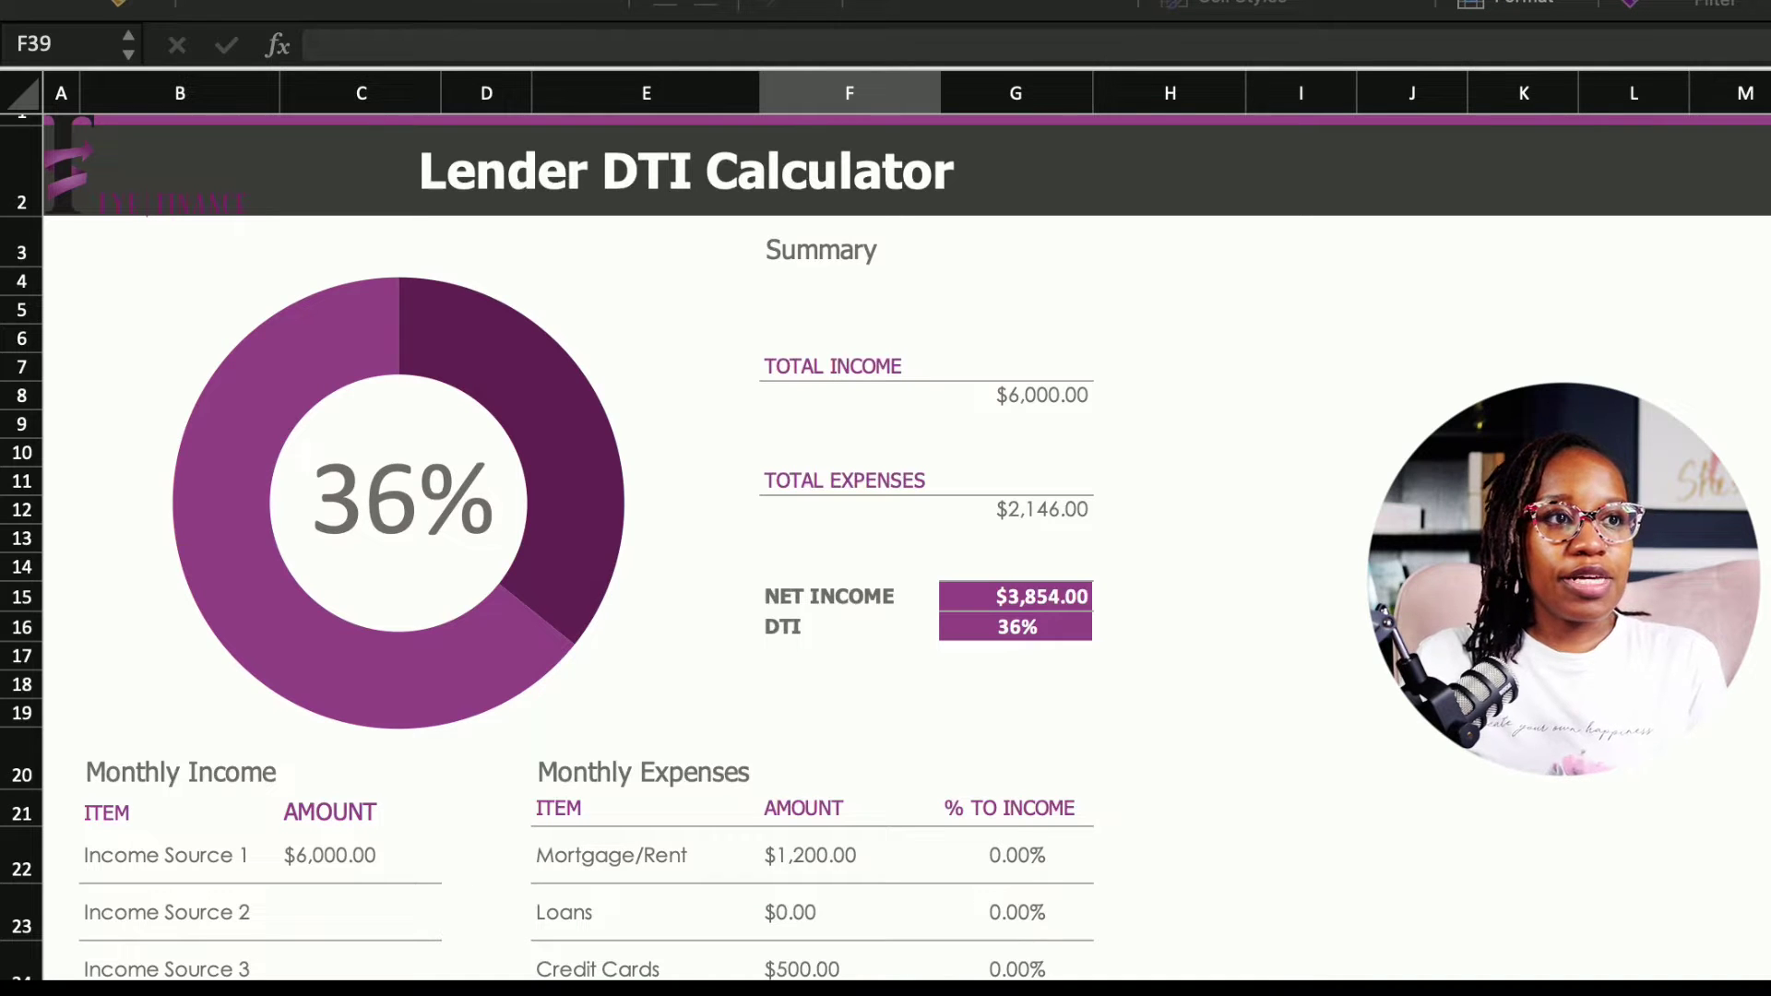
# Switch to the DTI instructions sheet, which notes that a DTI of 40% or less is healthy
pyautogui.hotkey('ctrl', 'pageup')
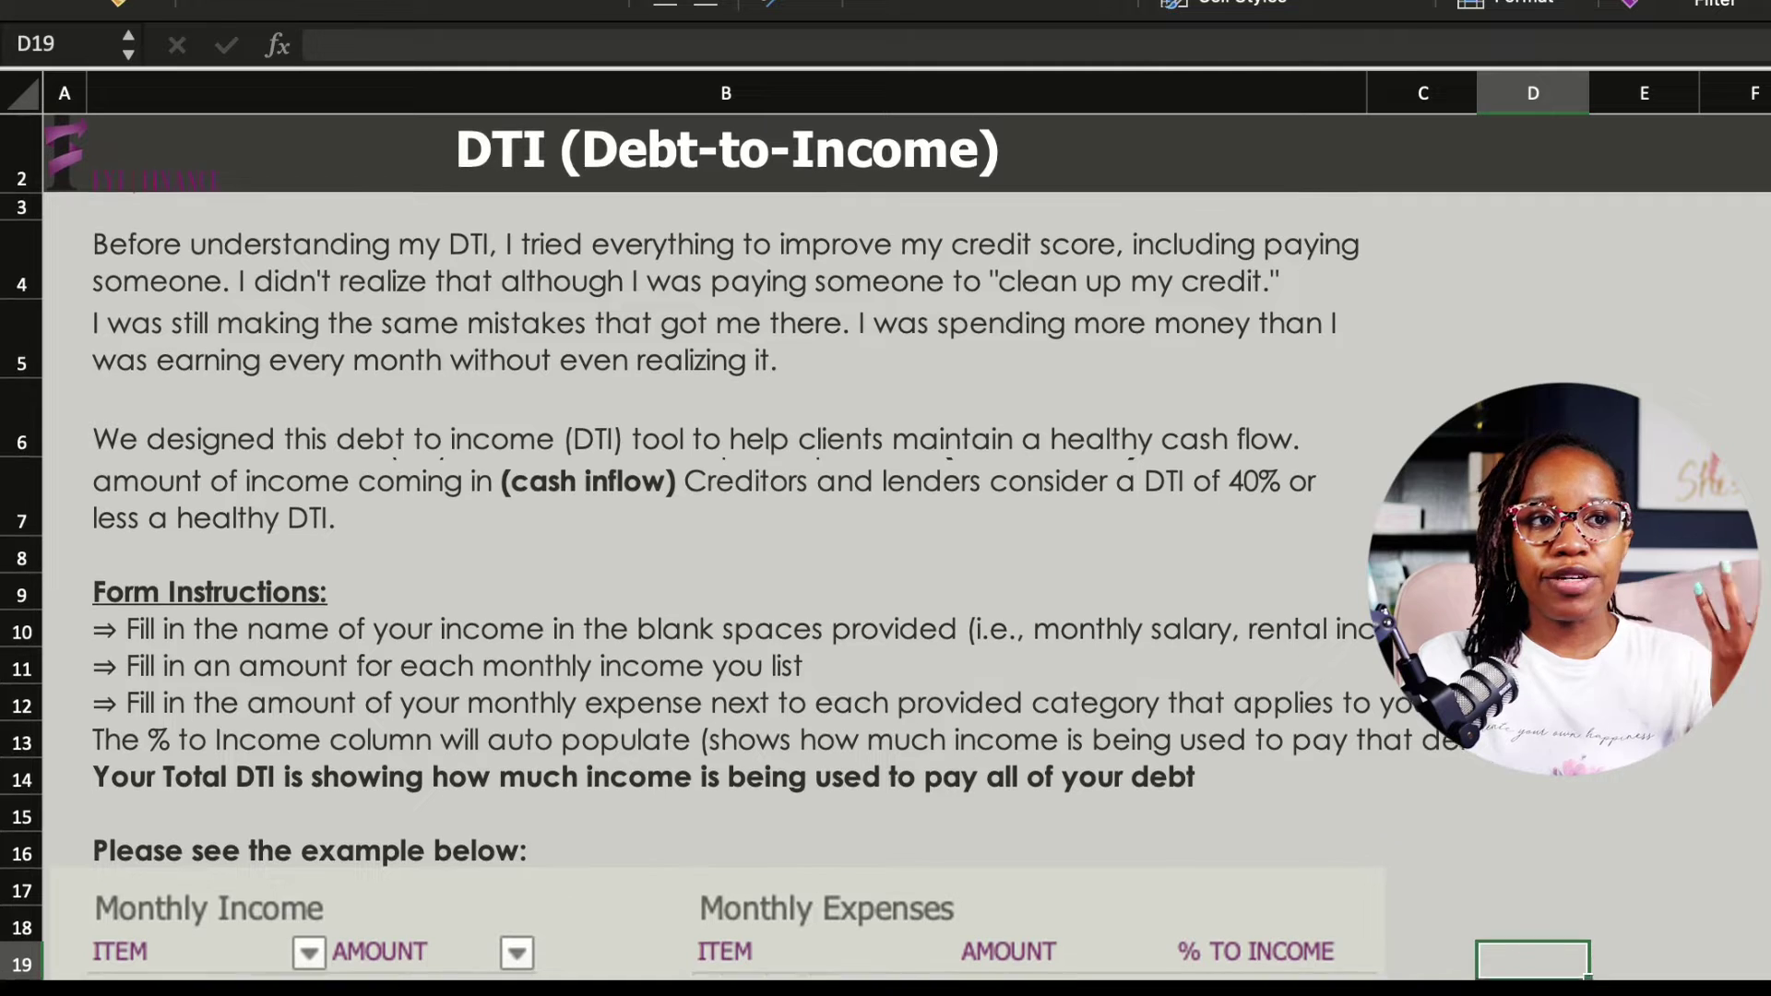
pyautogui.scroll(-1, 885, 549)
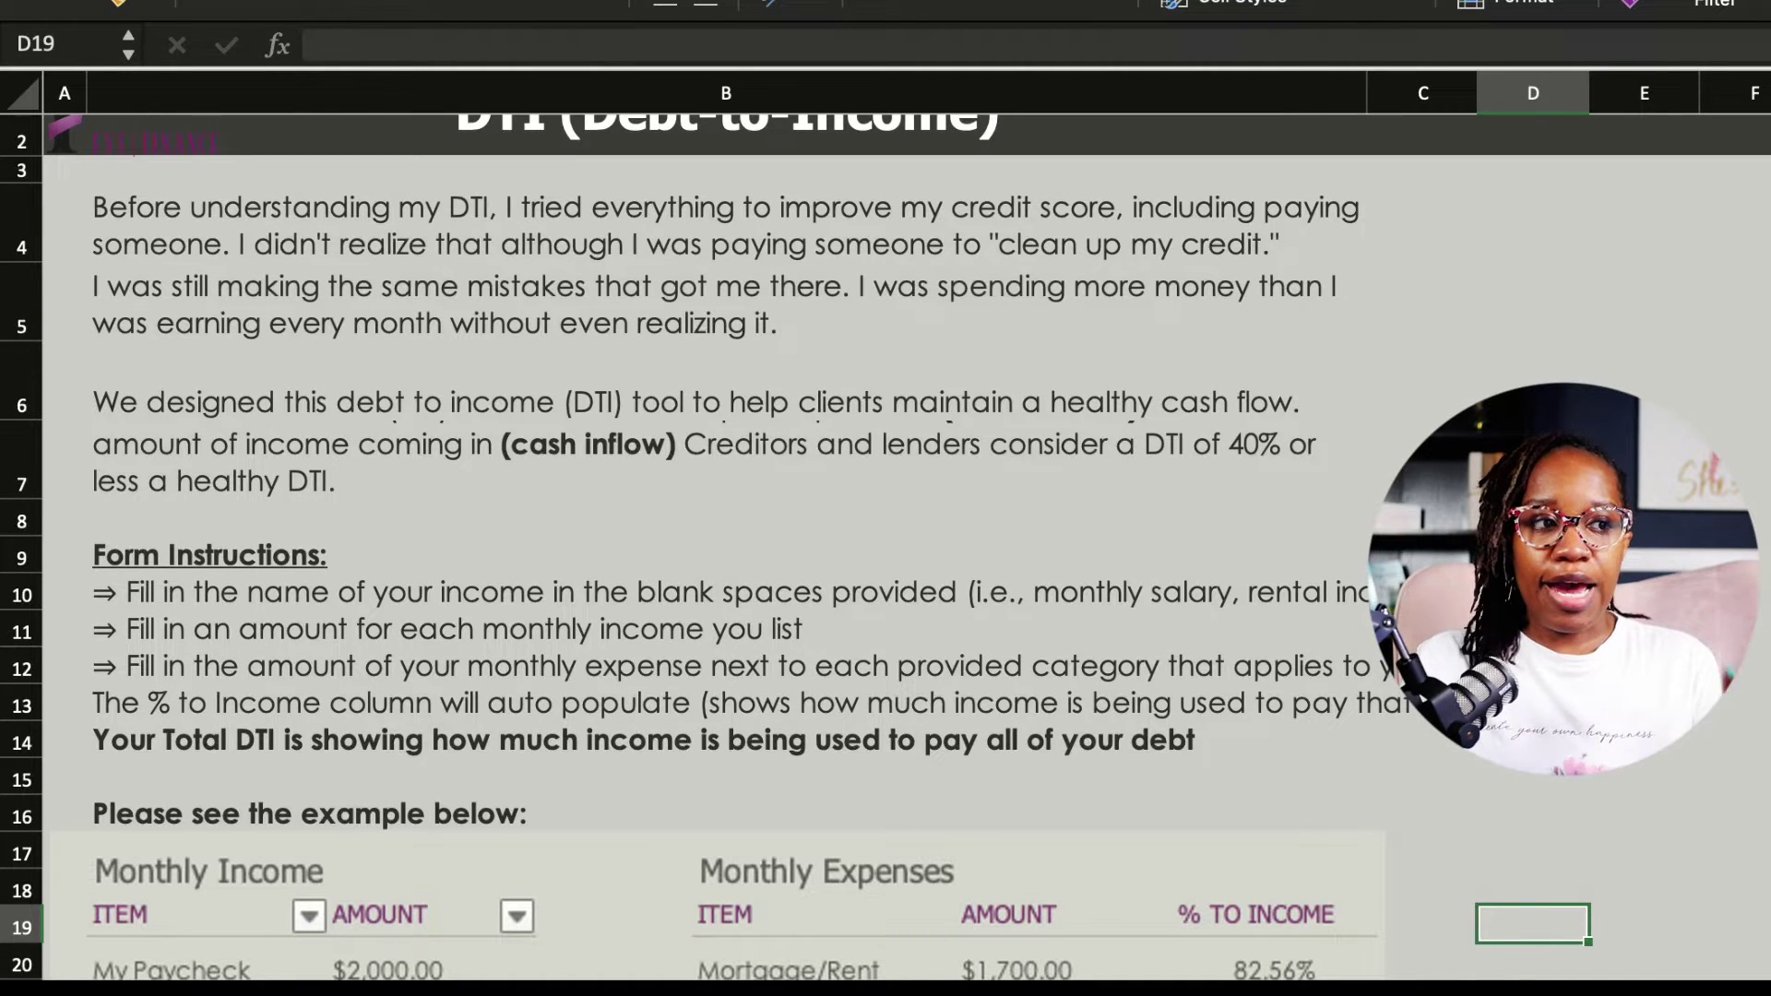
pyautogui.scroll(-3, 754, 547)
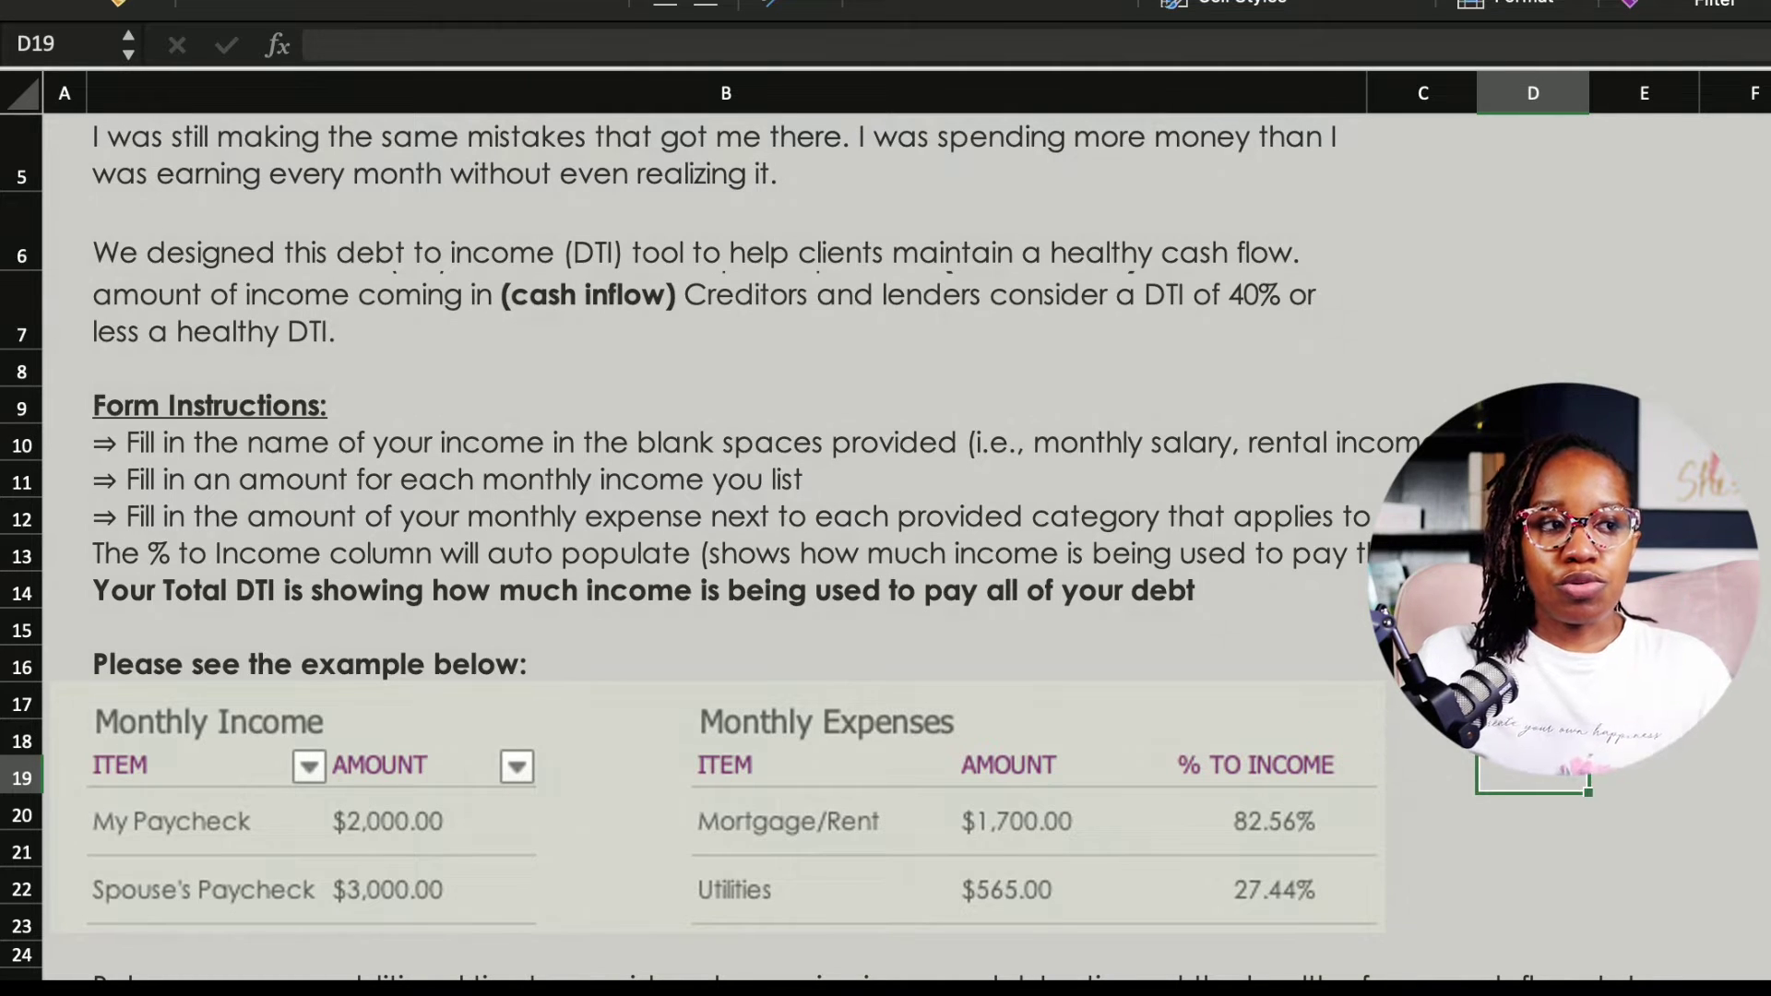
pyautogui.scroll(-2, 830, 549)
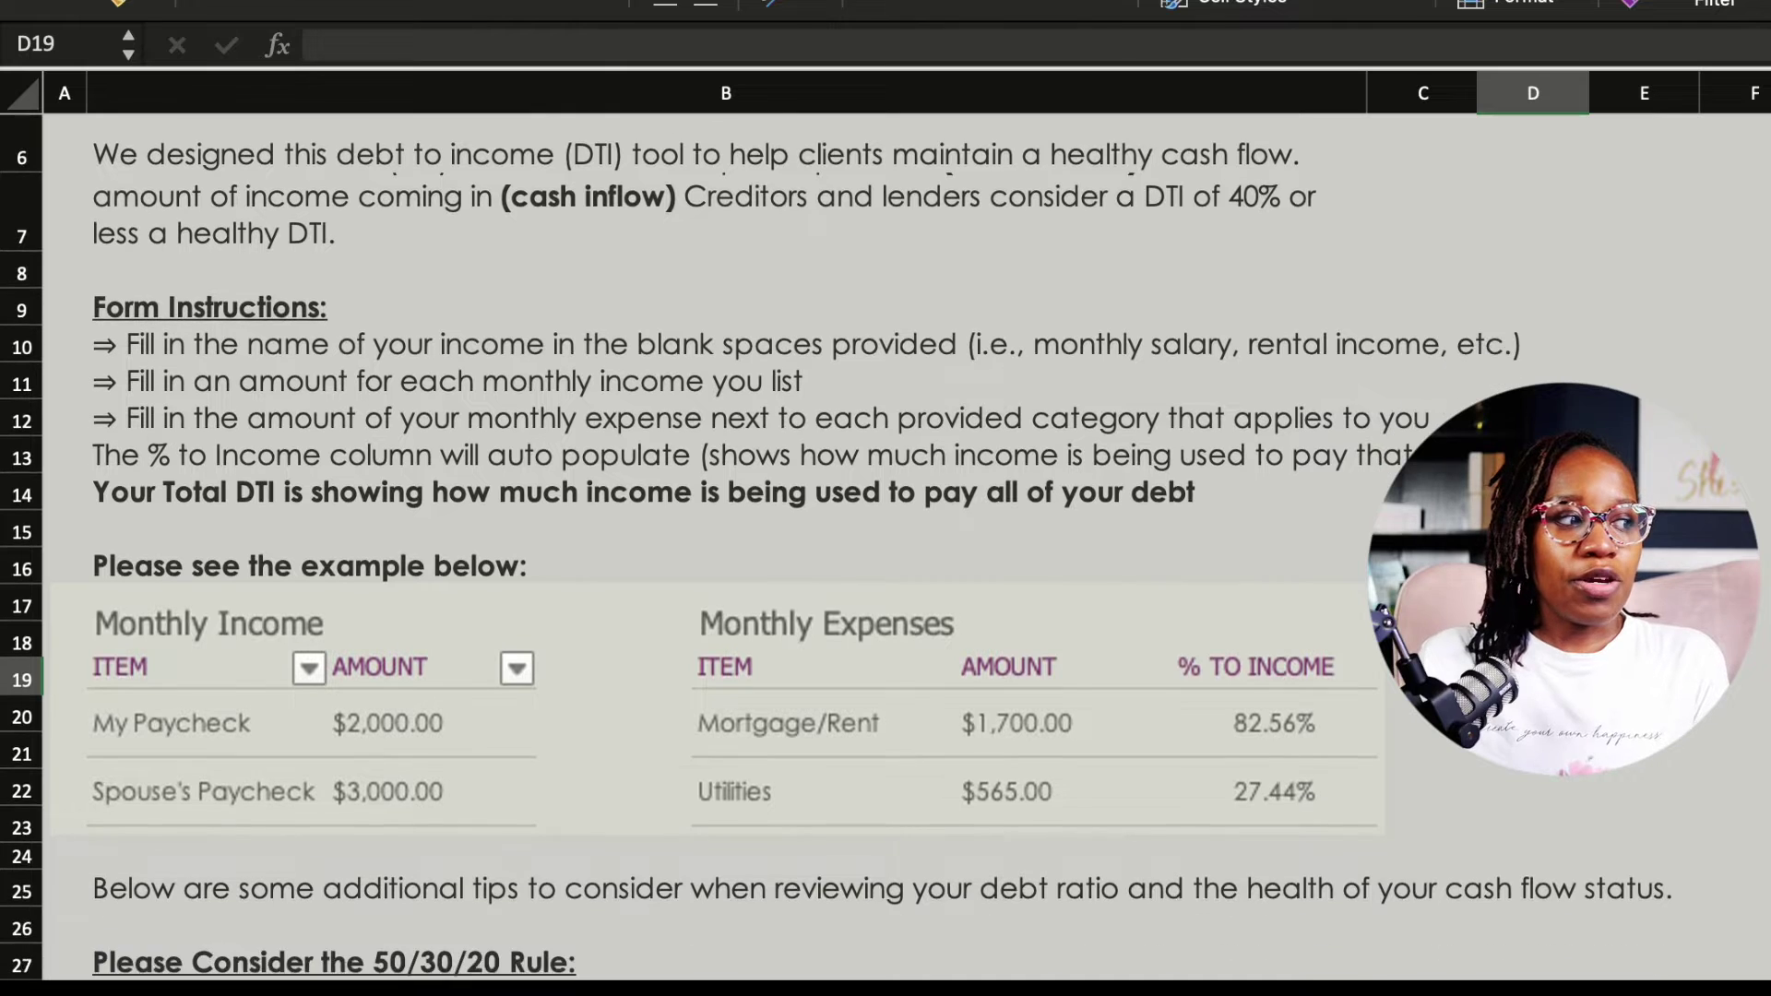
pyautogui.scroll(-2, 830, 550)
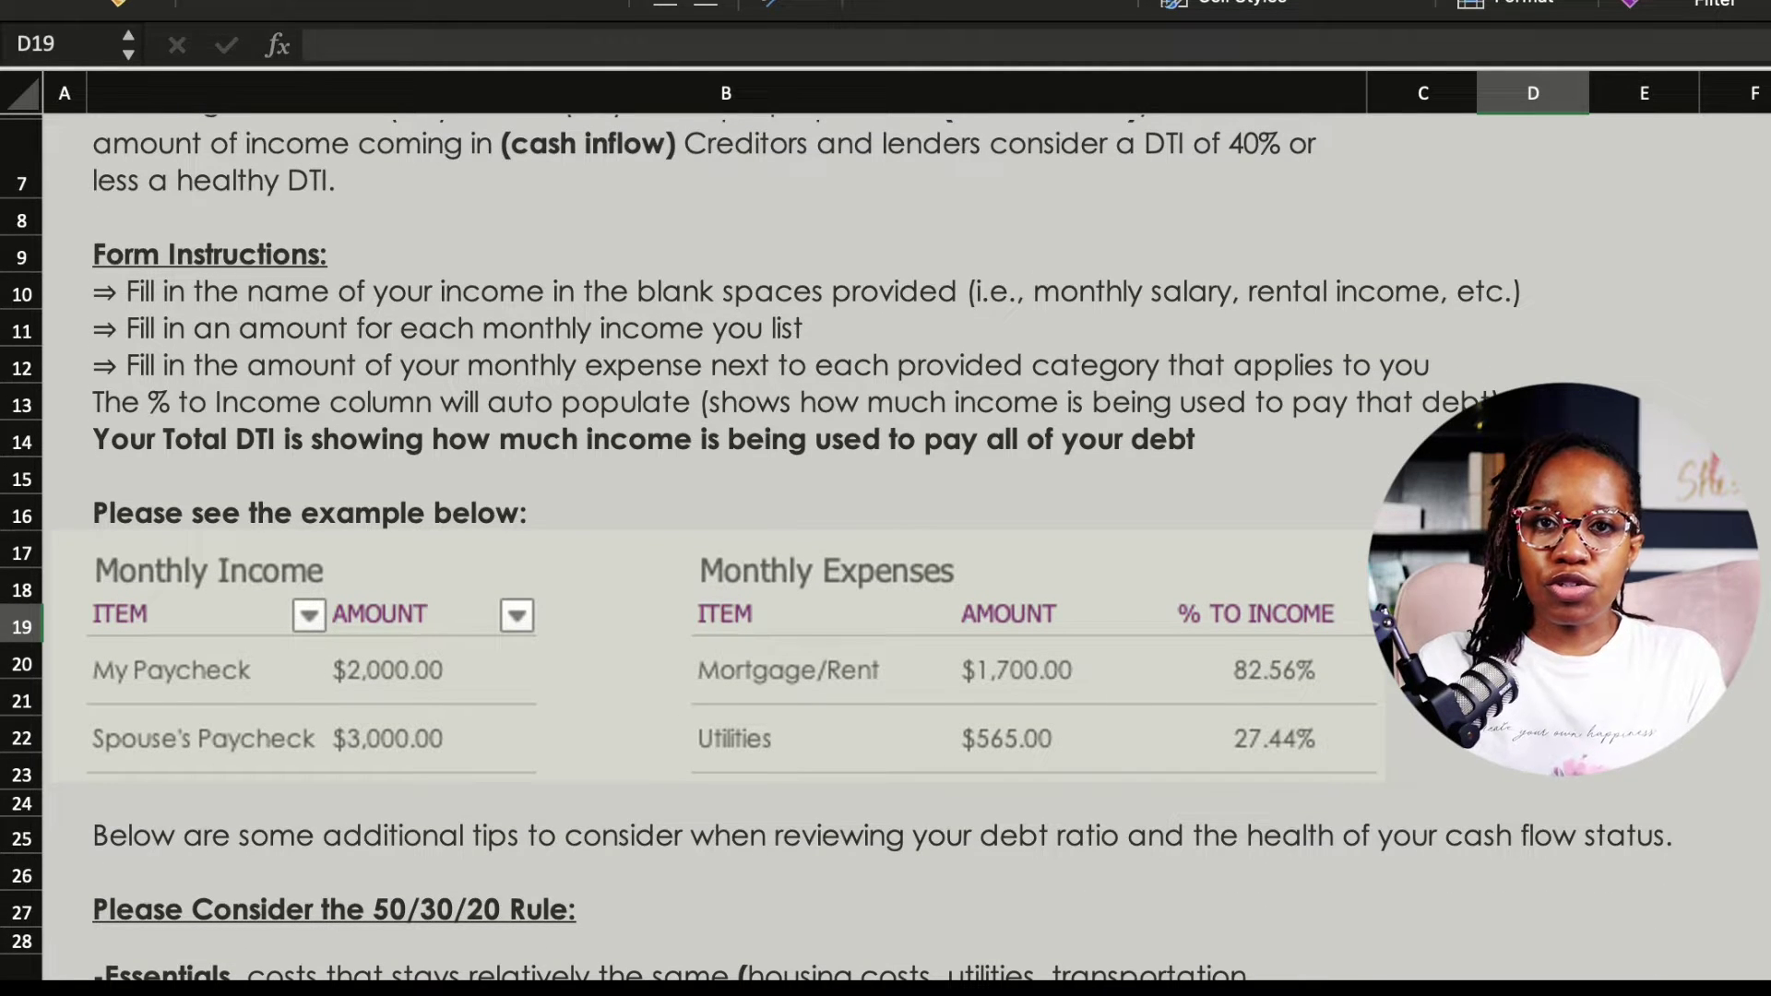
pyautogui.scroll(-2, 830, 549)
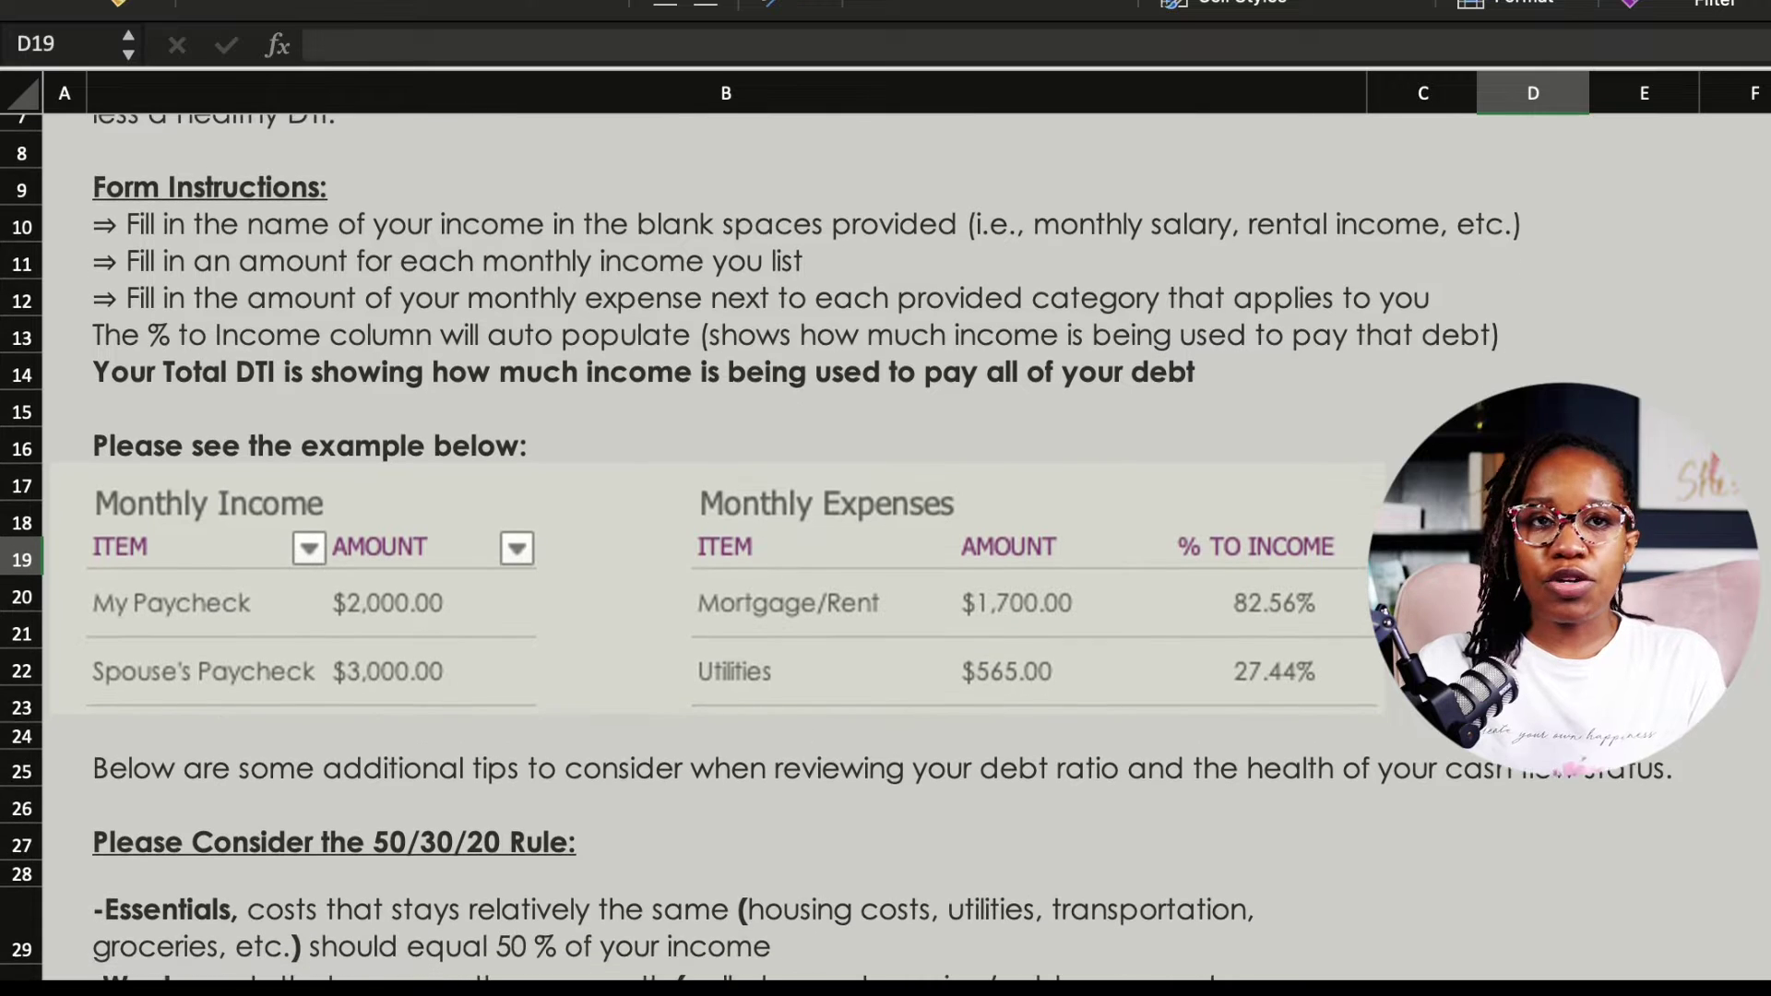
pyautogui.scroll(-1, 738, 550)
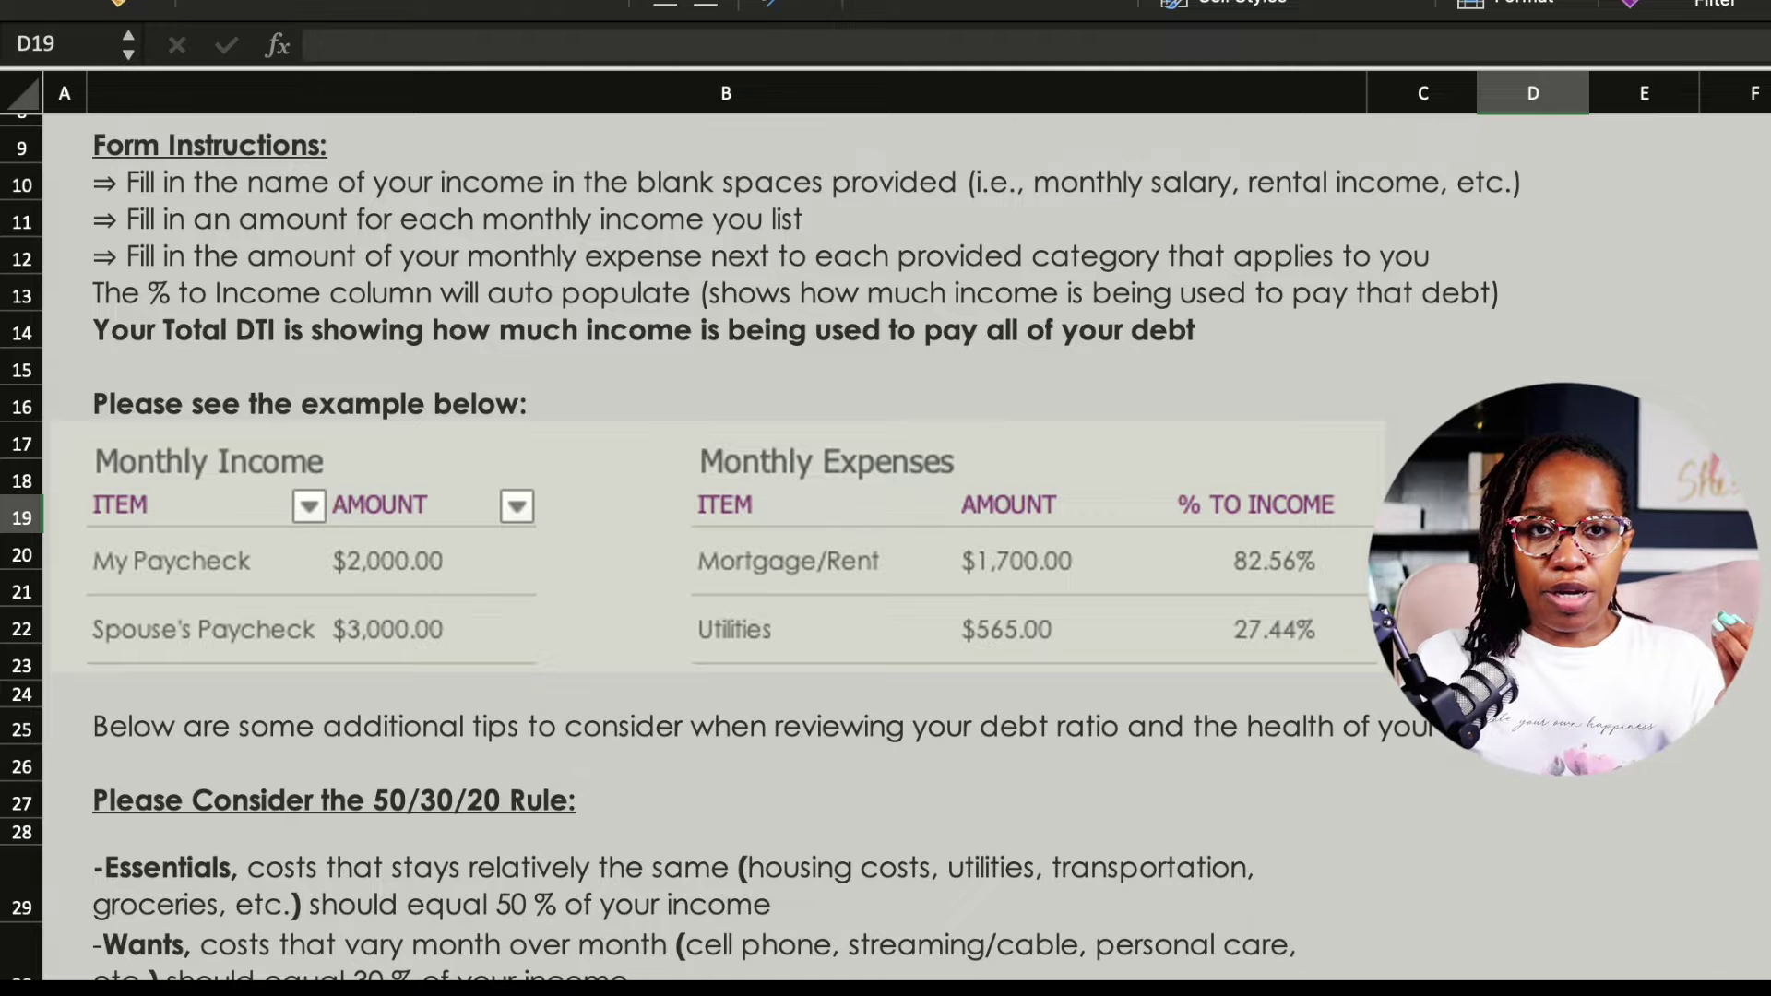
pyautogui.scroll(1, 702, 544)
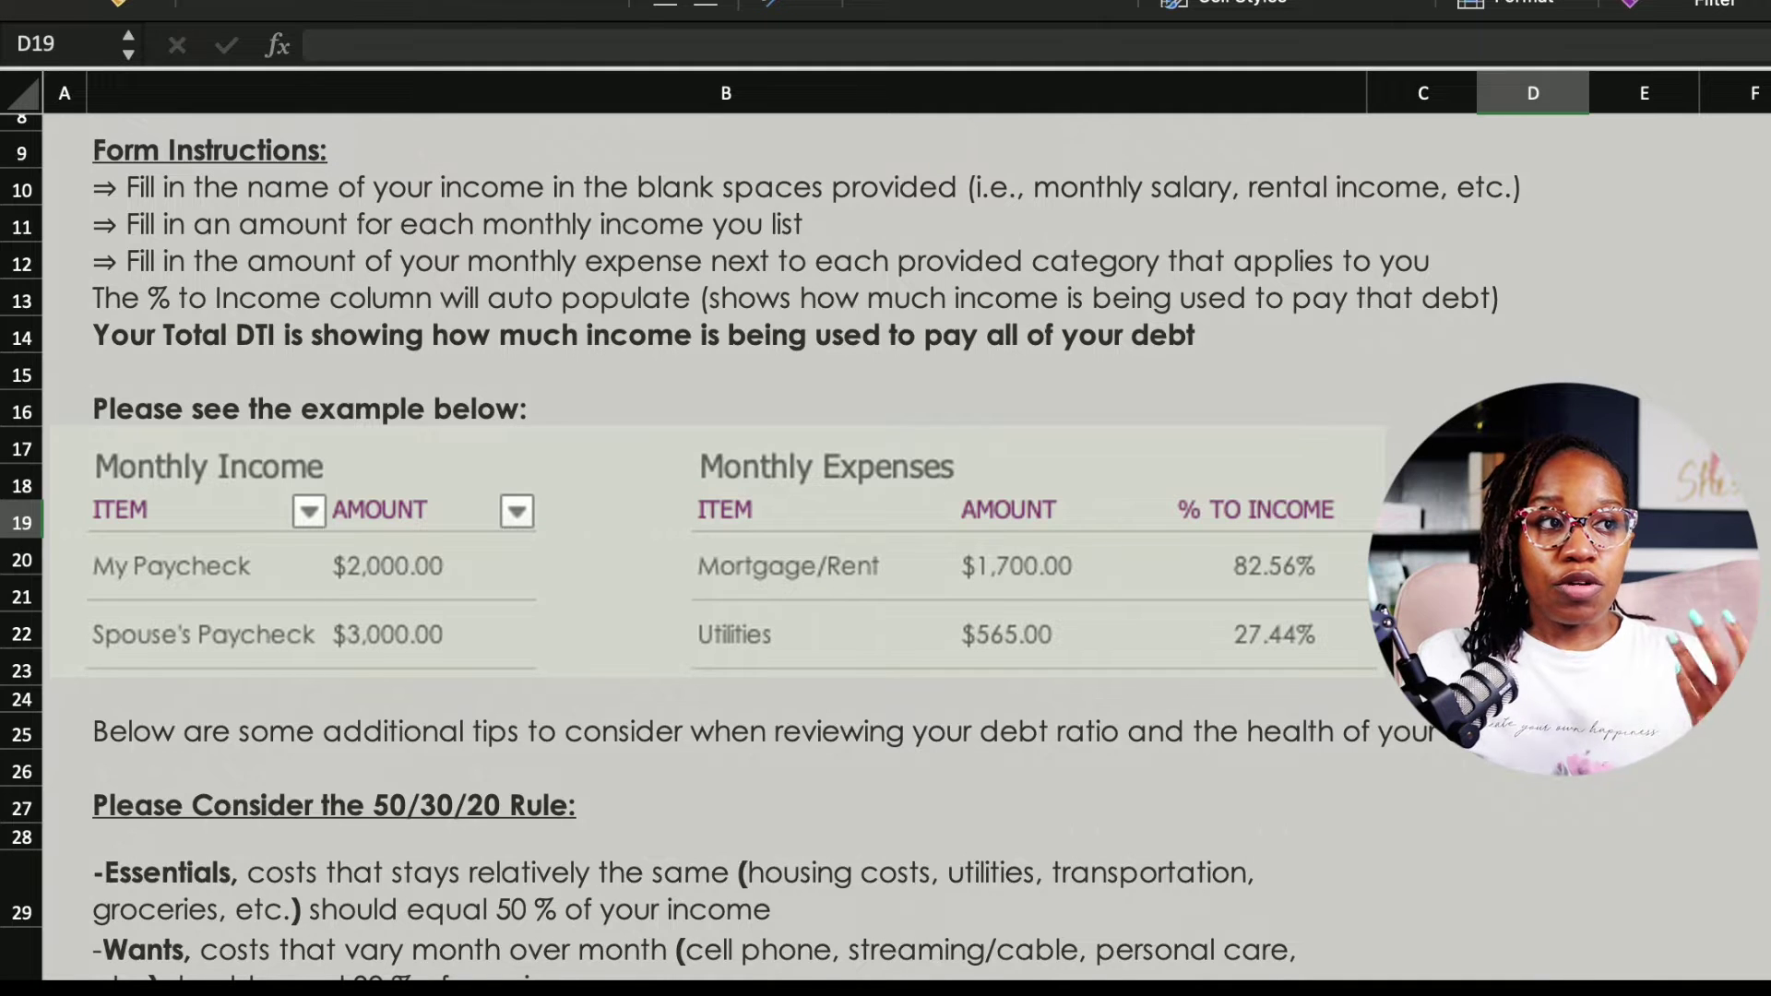
# Scroll down the Debt-to-Income Calculator to view the Mortgage/Rent $1,700 and Utilities $565 expenses
pyautogui.scroll(-1, 887, 543)
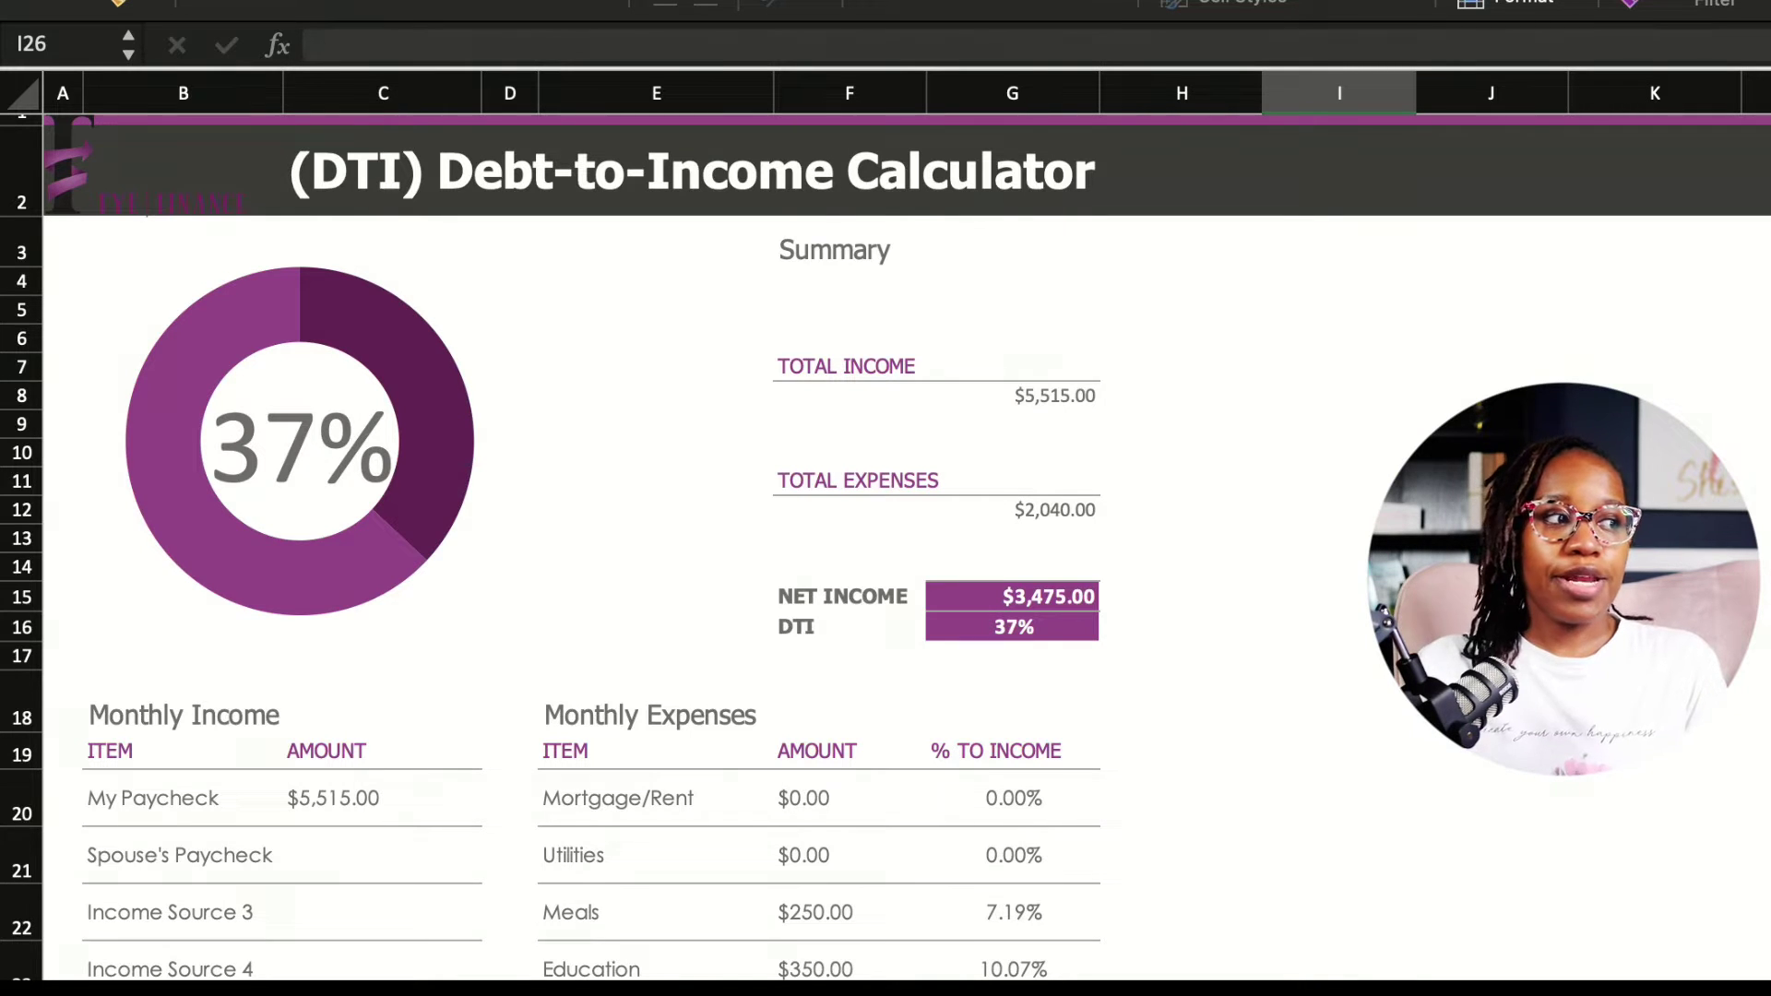
pyautogui.scroll(-2, 886, 548)
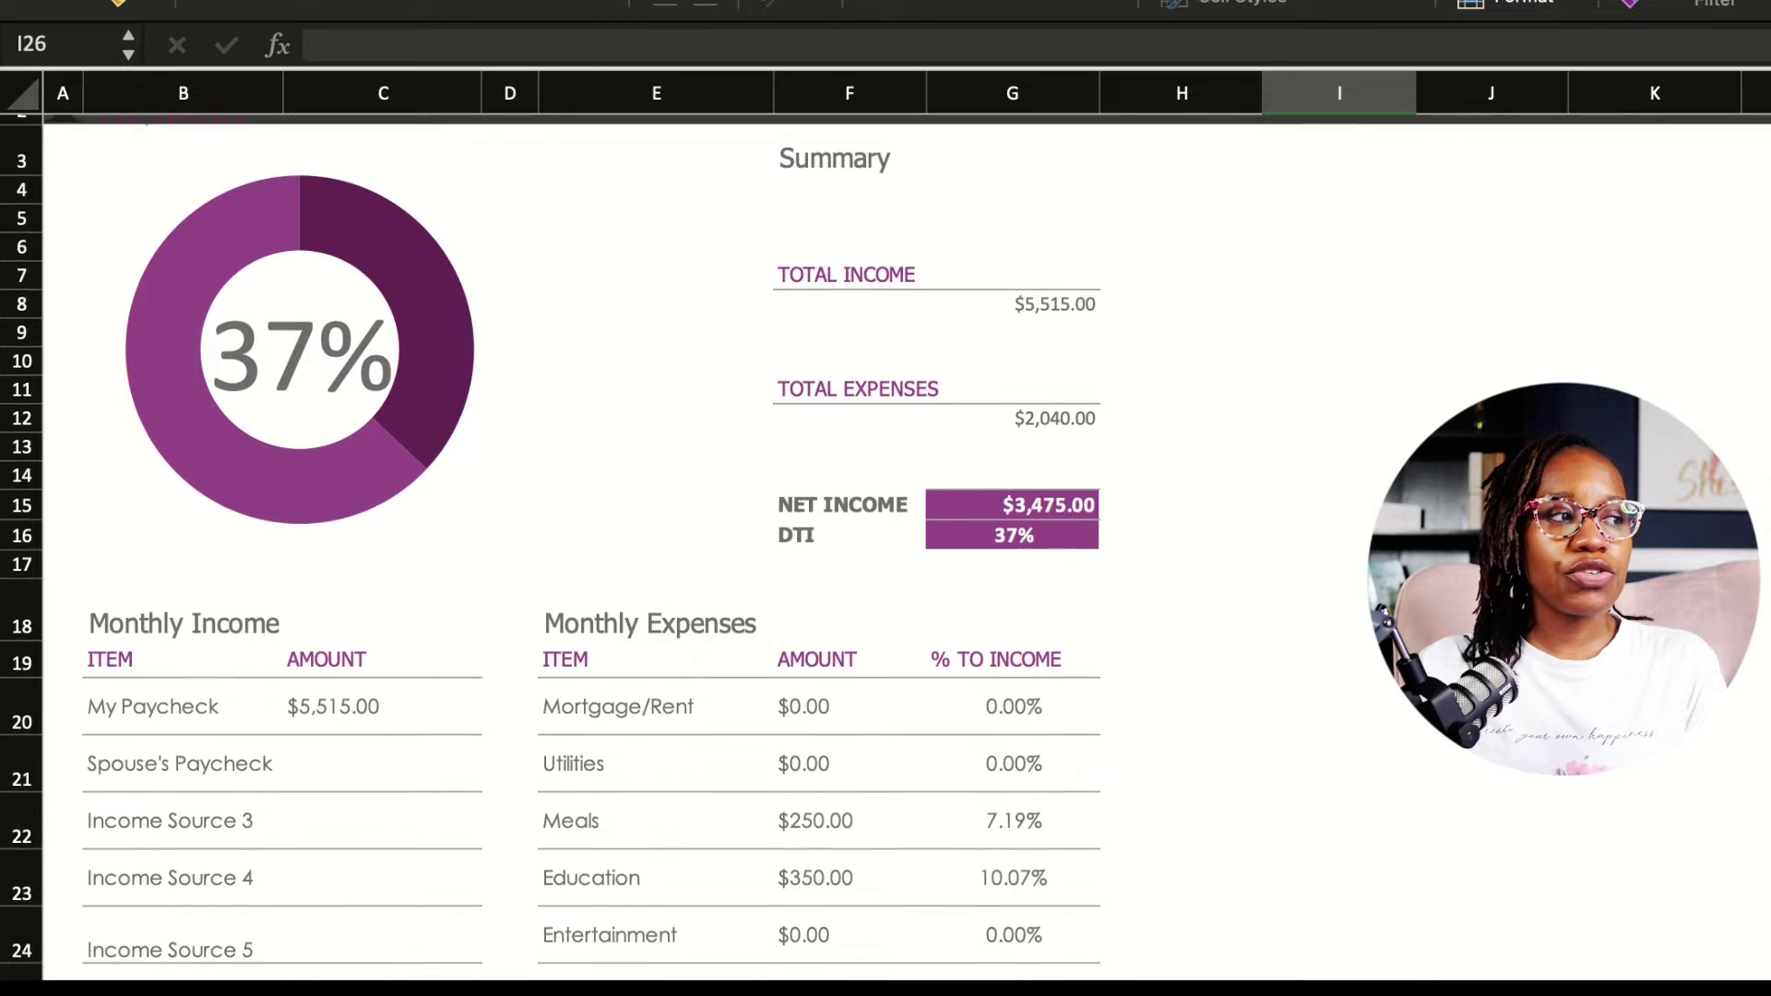
pyautogui.scroll(-5, 886, 548)
pyautogui.scroll(-1, 710, 548)
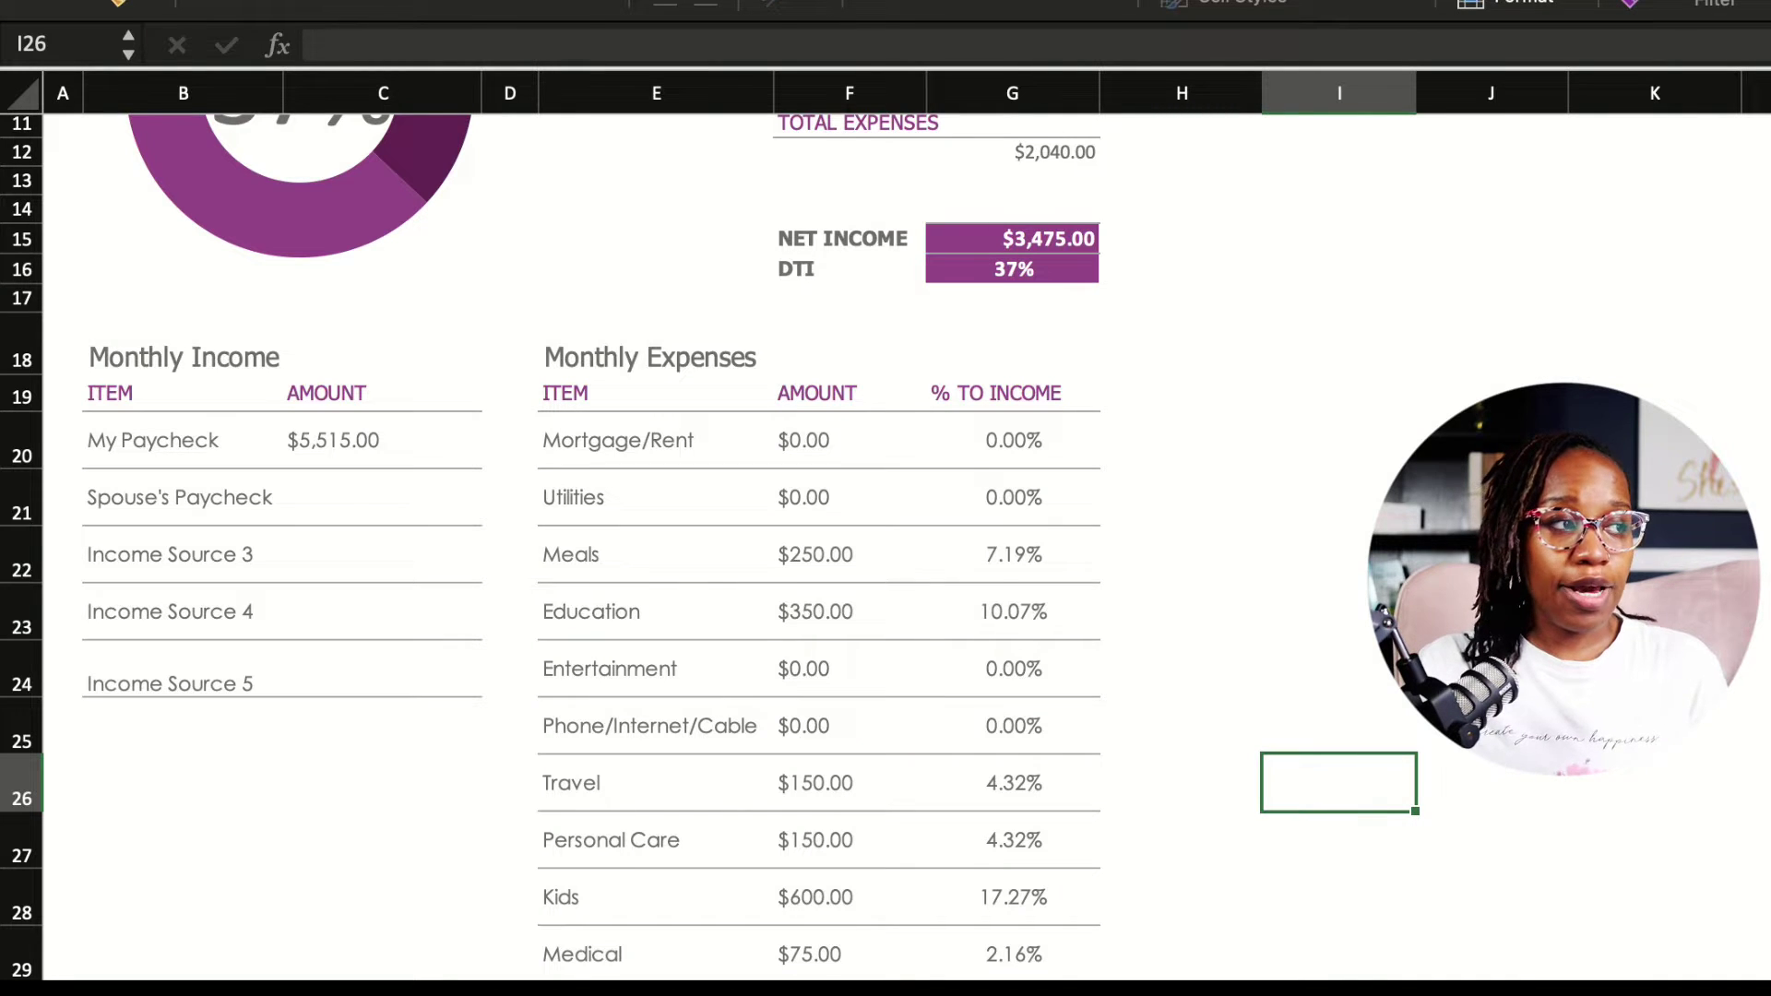
pyautogui.scroll(-3, 886, 548)
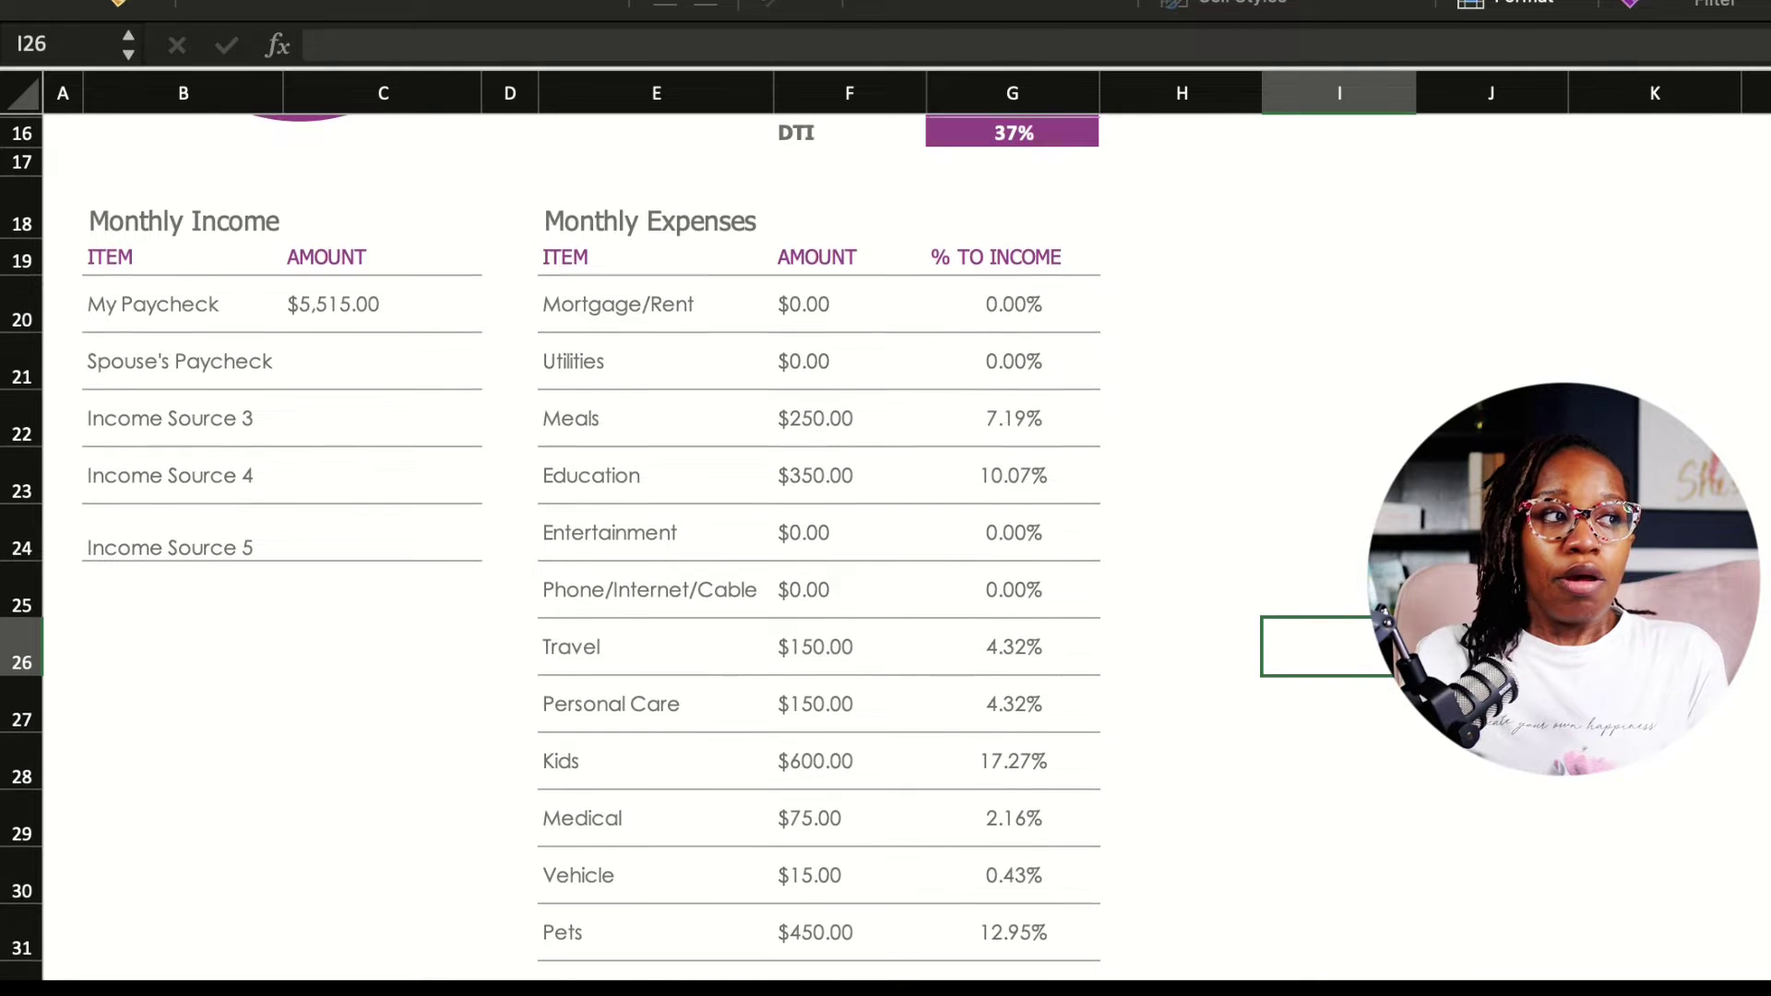
pyautogui.scroll(4, 687, 549)
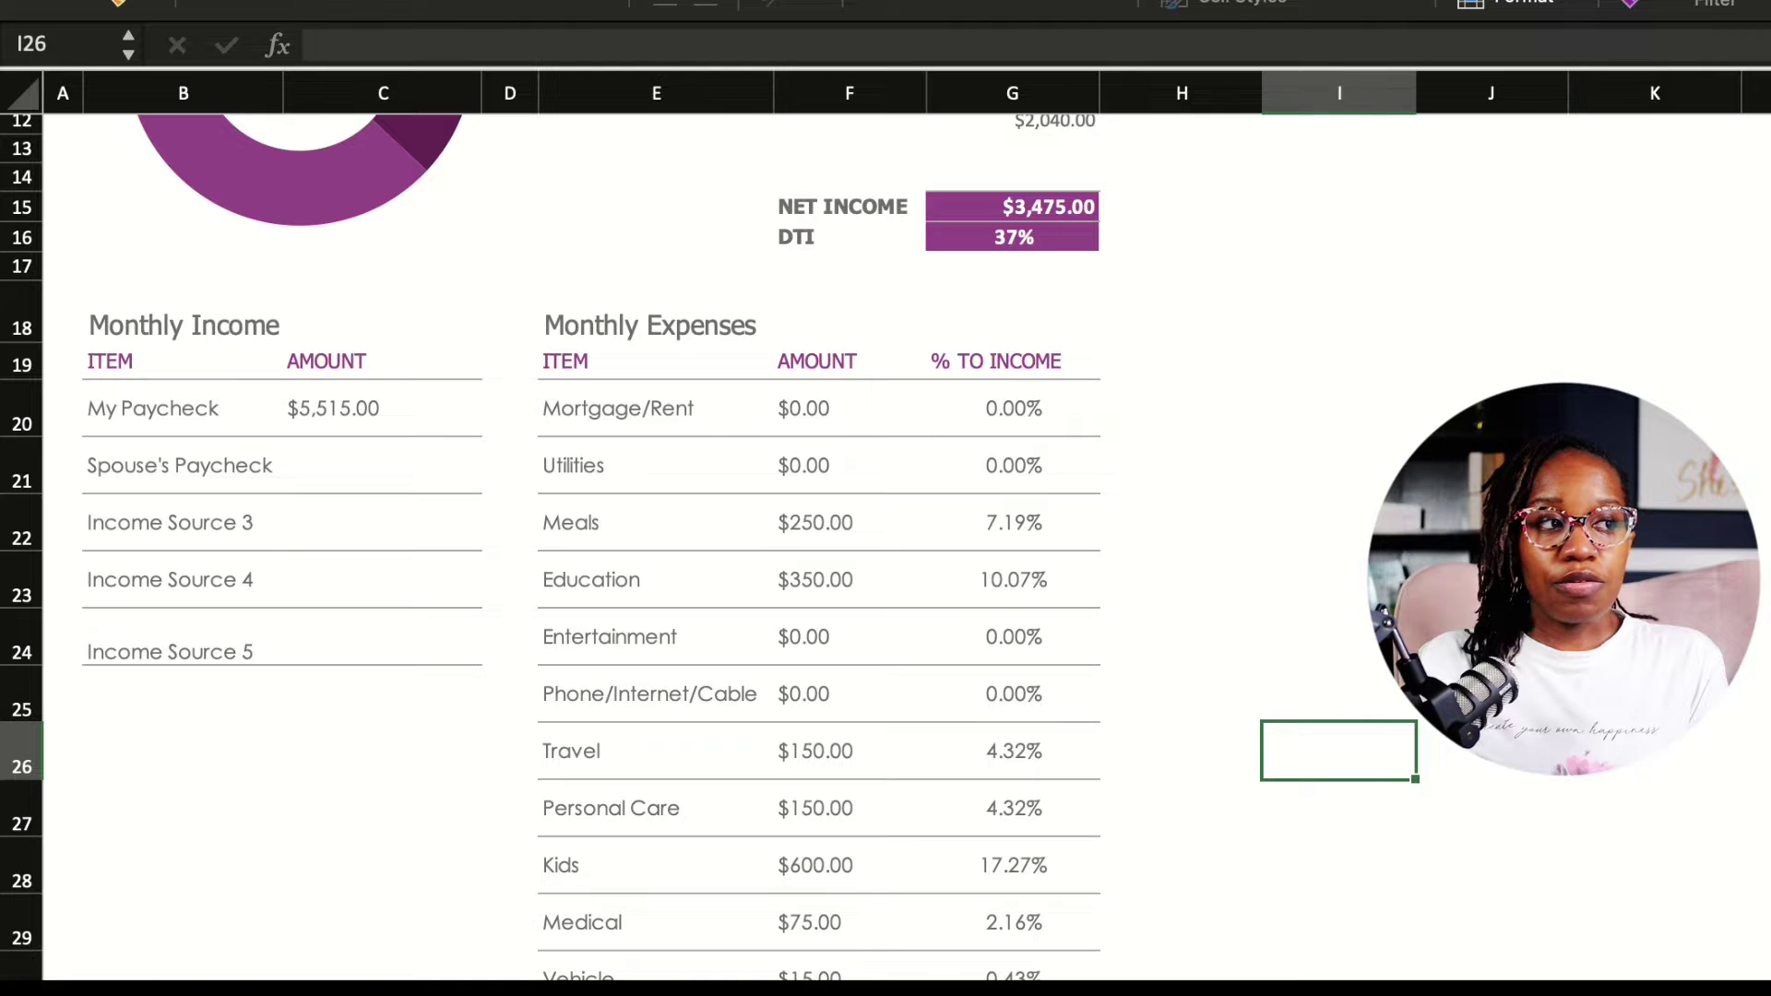
pyautogui.scroll(-1, 708, 549)
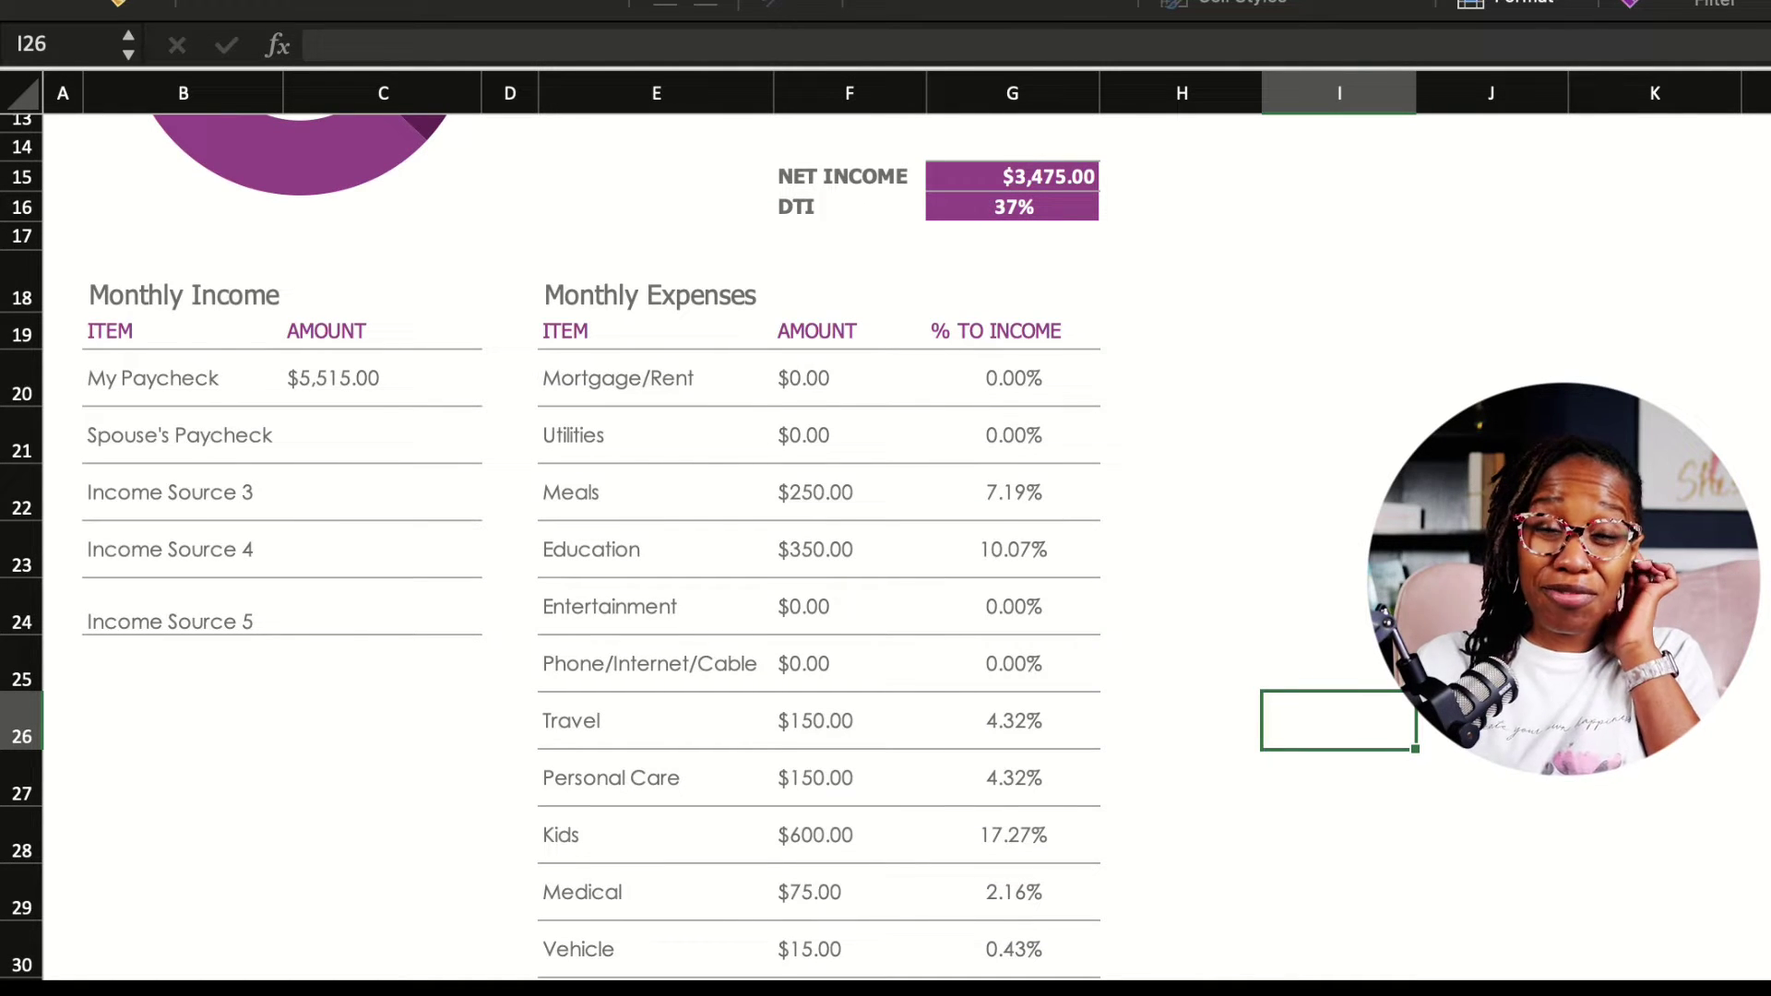
pyautogui.scroll(-8, 709, 548)
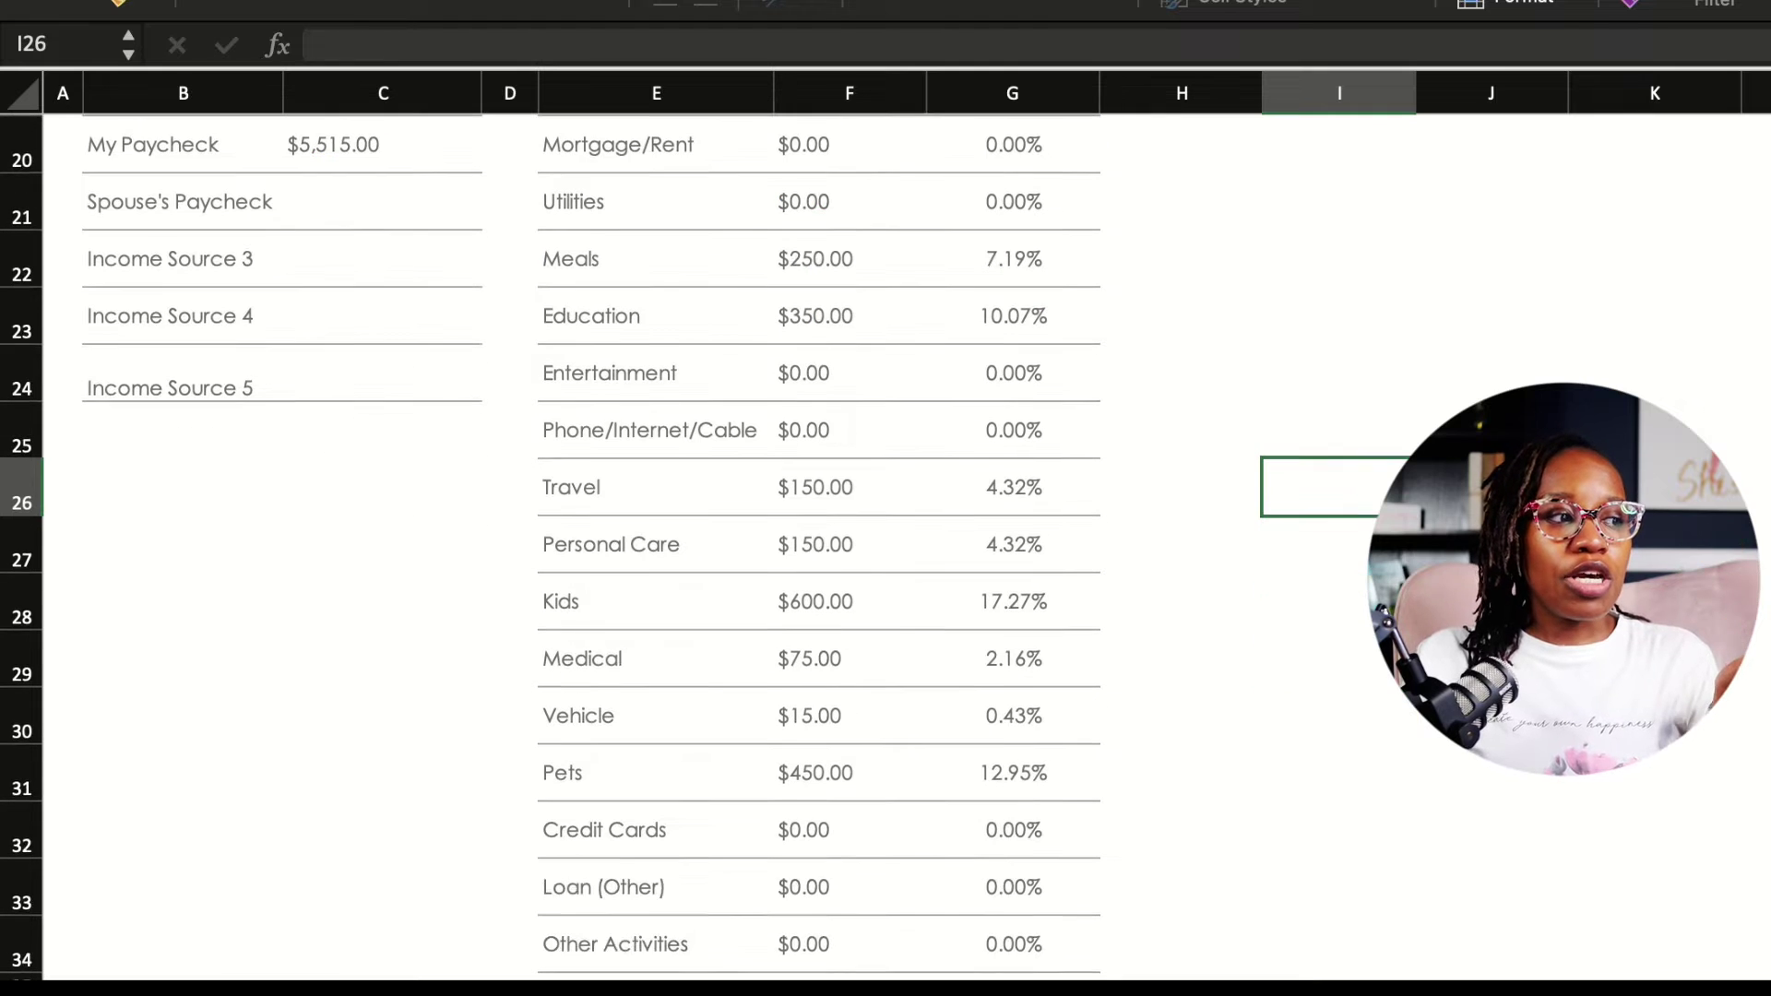
pyautogui.click(654, 543)
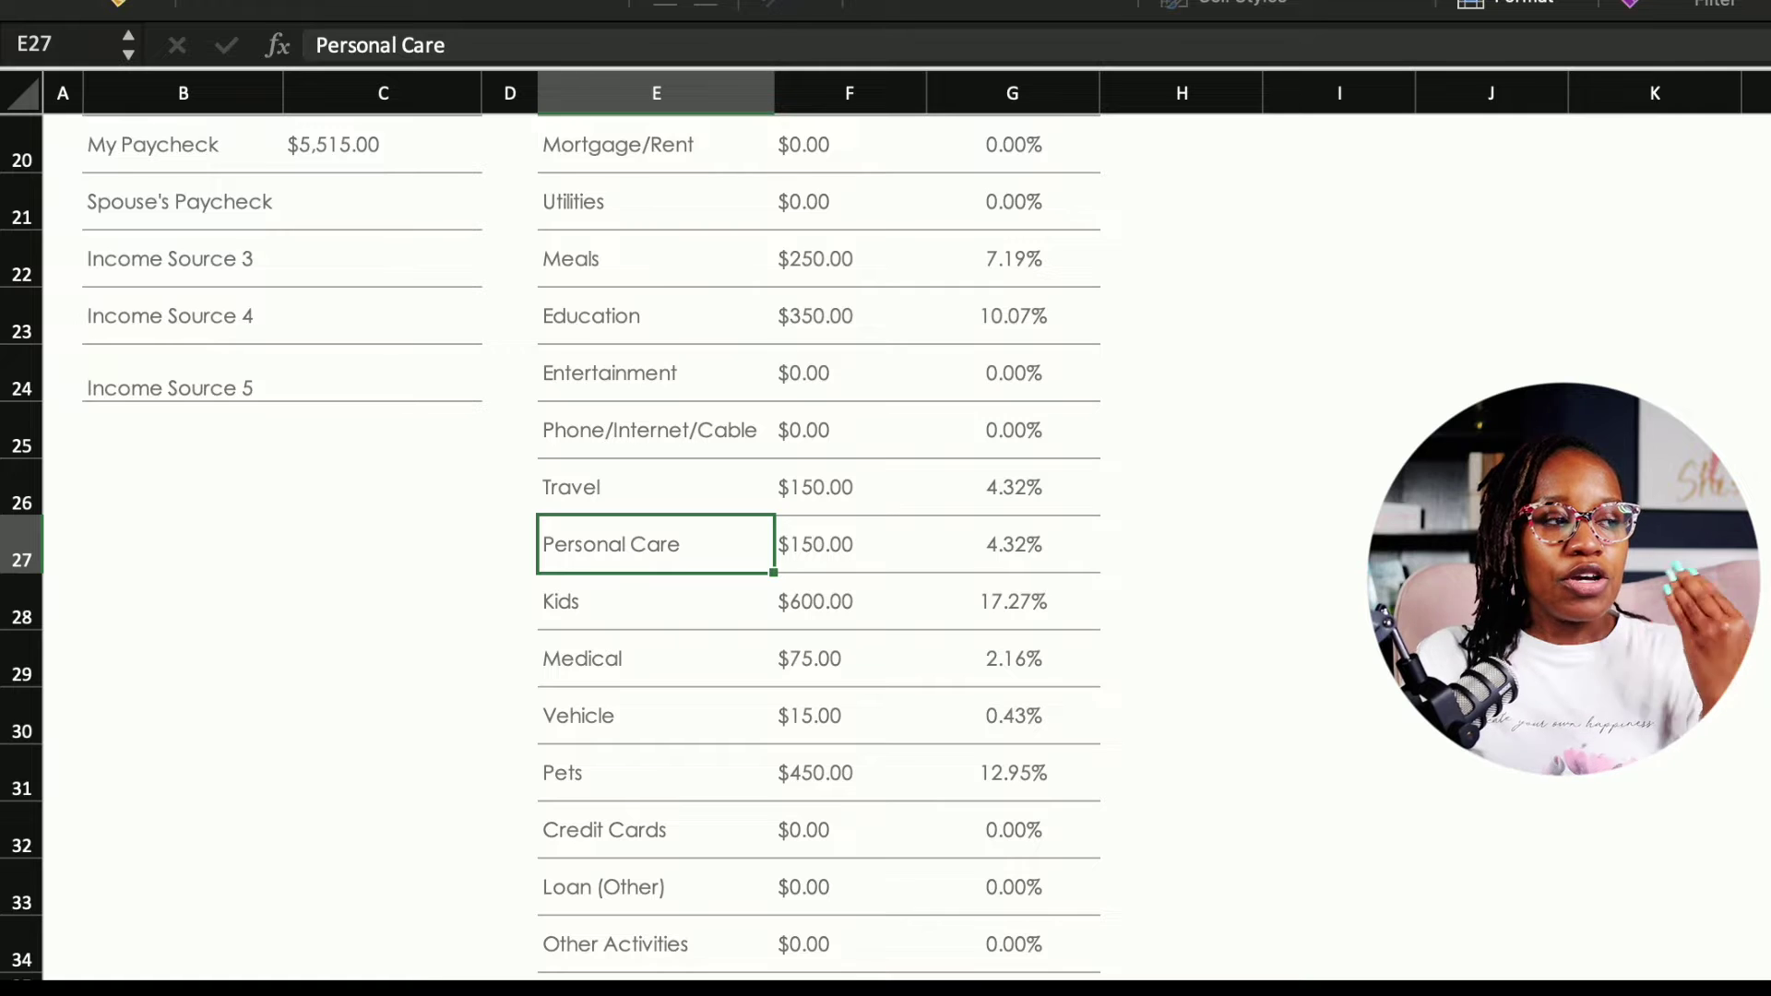
pyautogui.scroll(2, 591, 548)
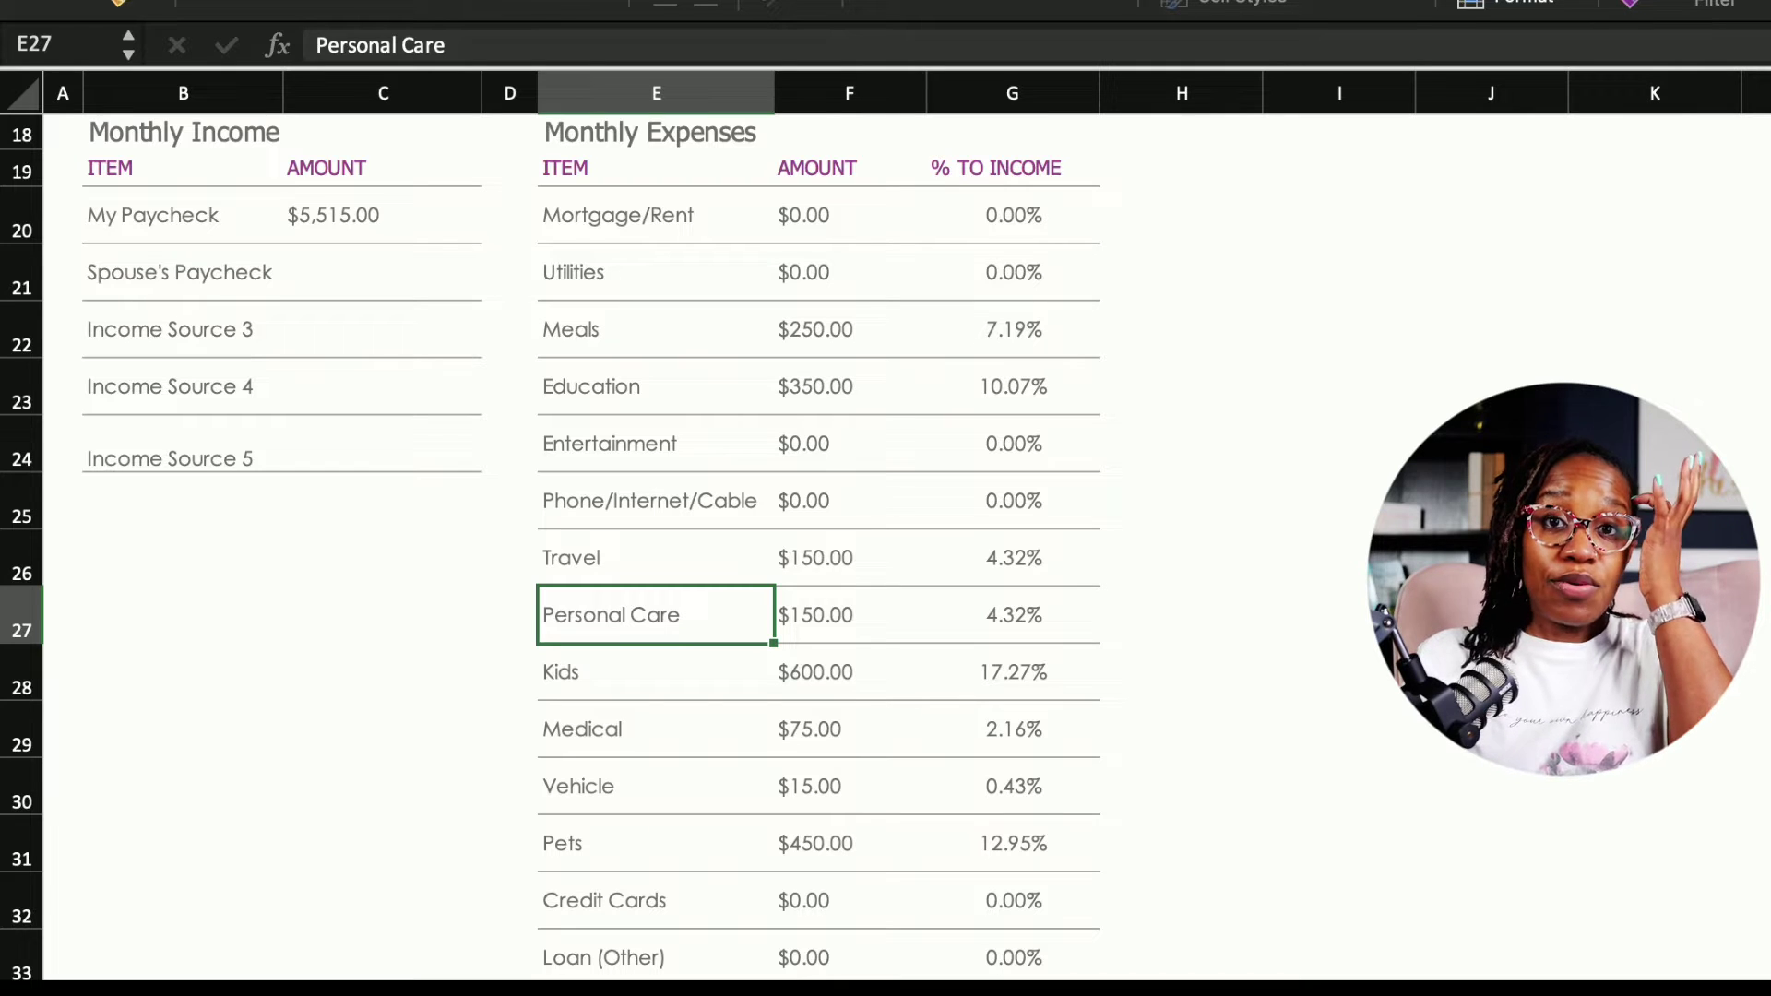
pyautogui.scroll(-1, 552, 546)
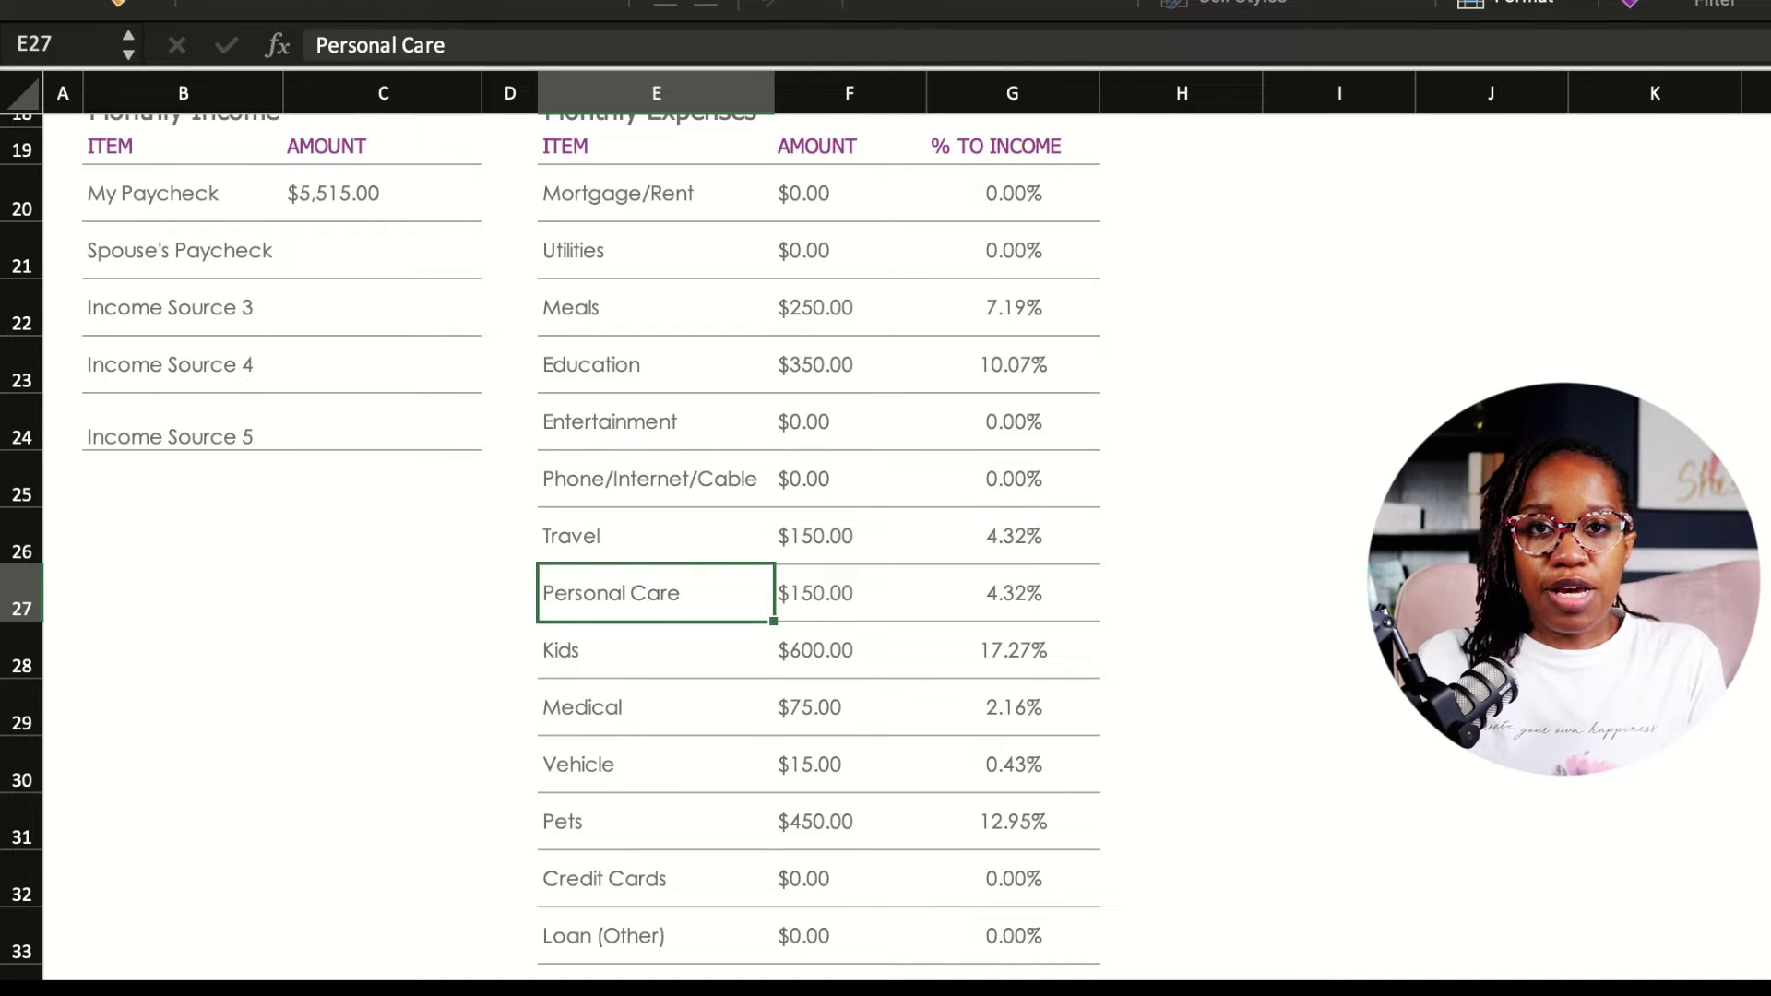
pyautogui.scroll(6, 571, 544)
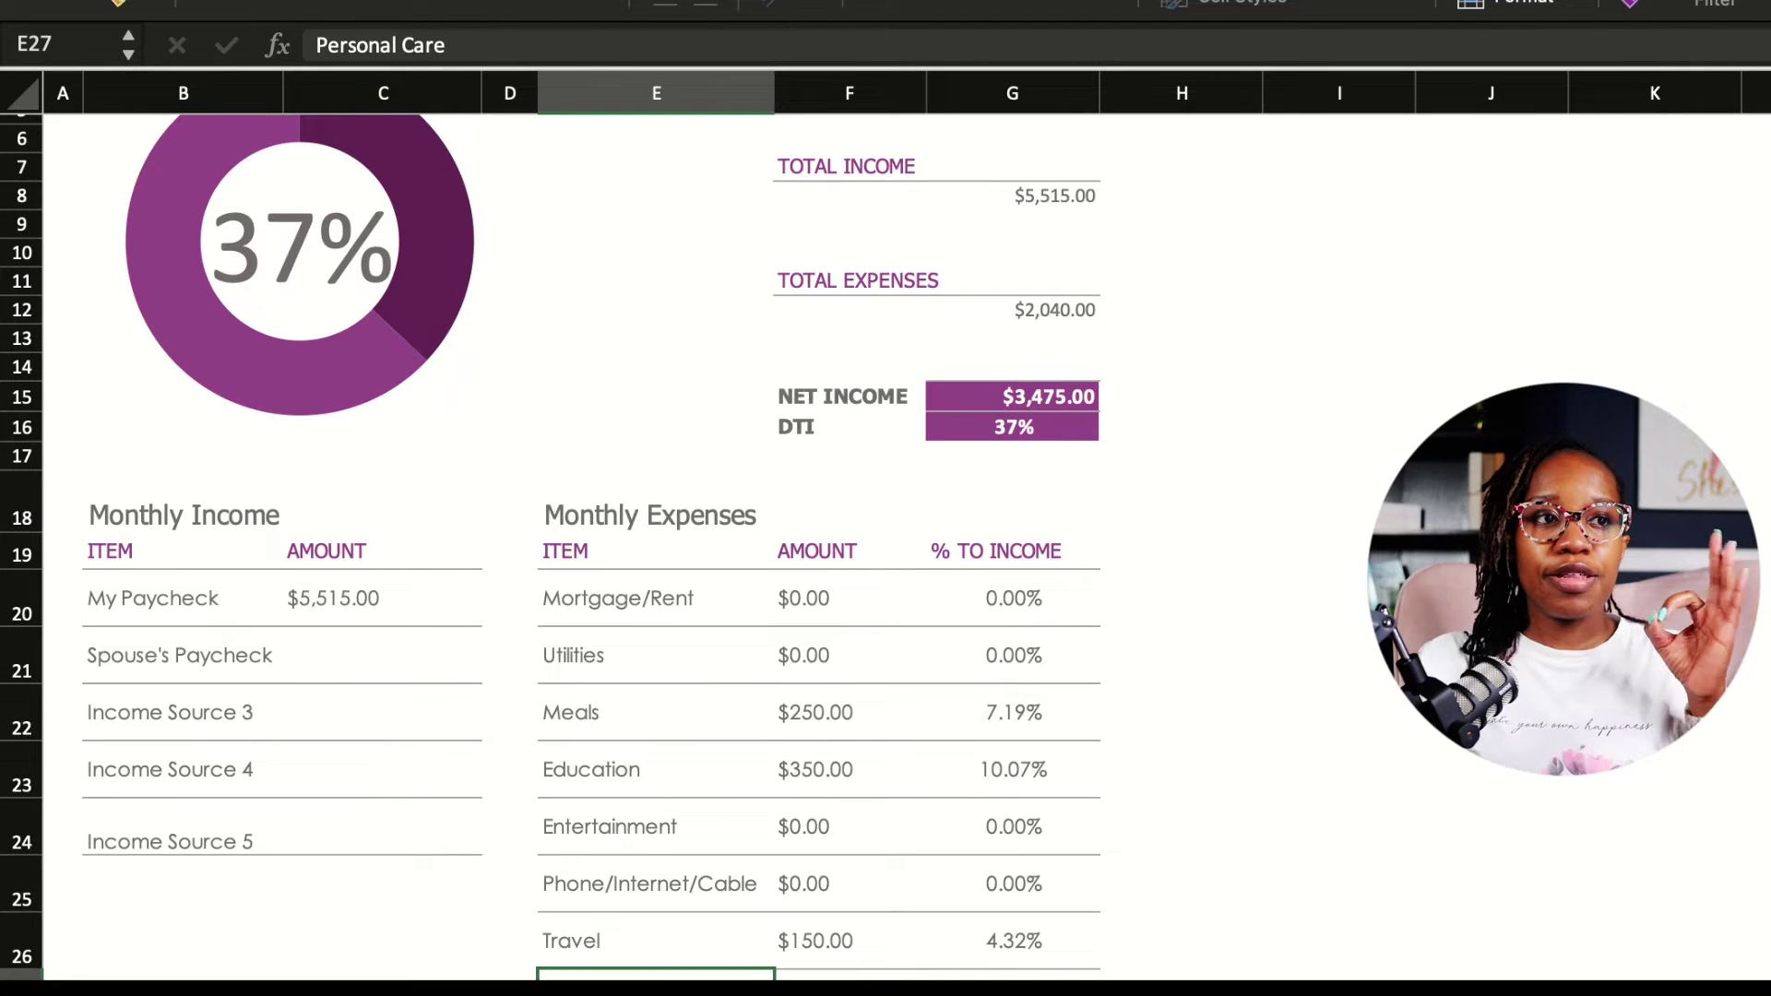
pyautogui.scroll(1, 572, 545)
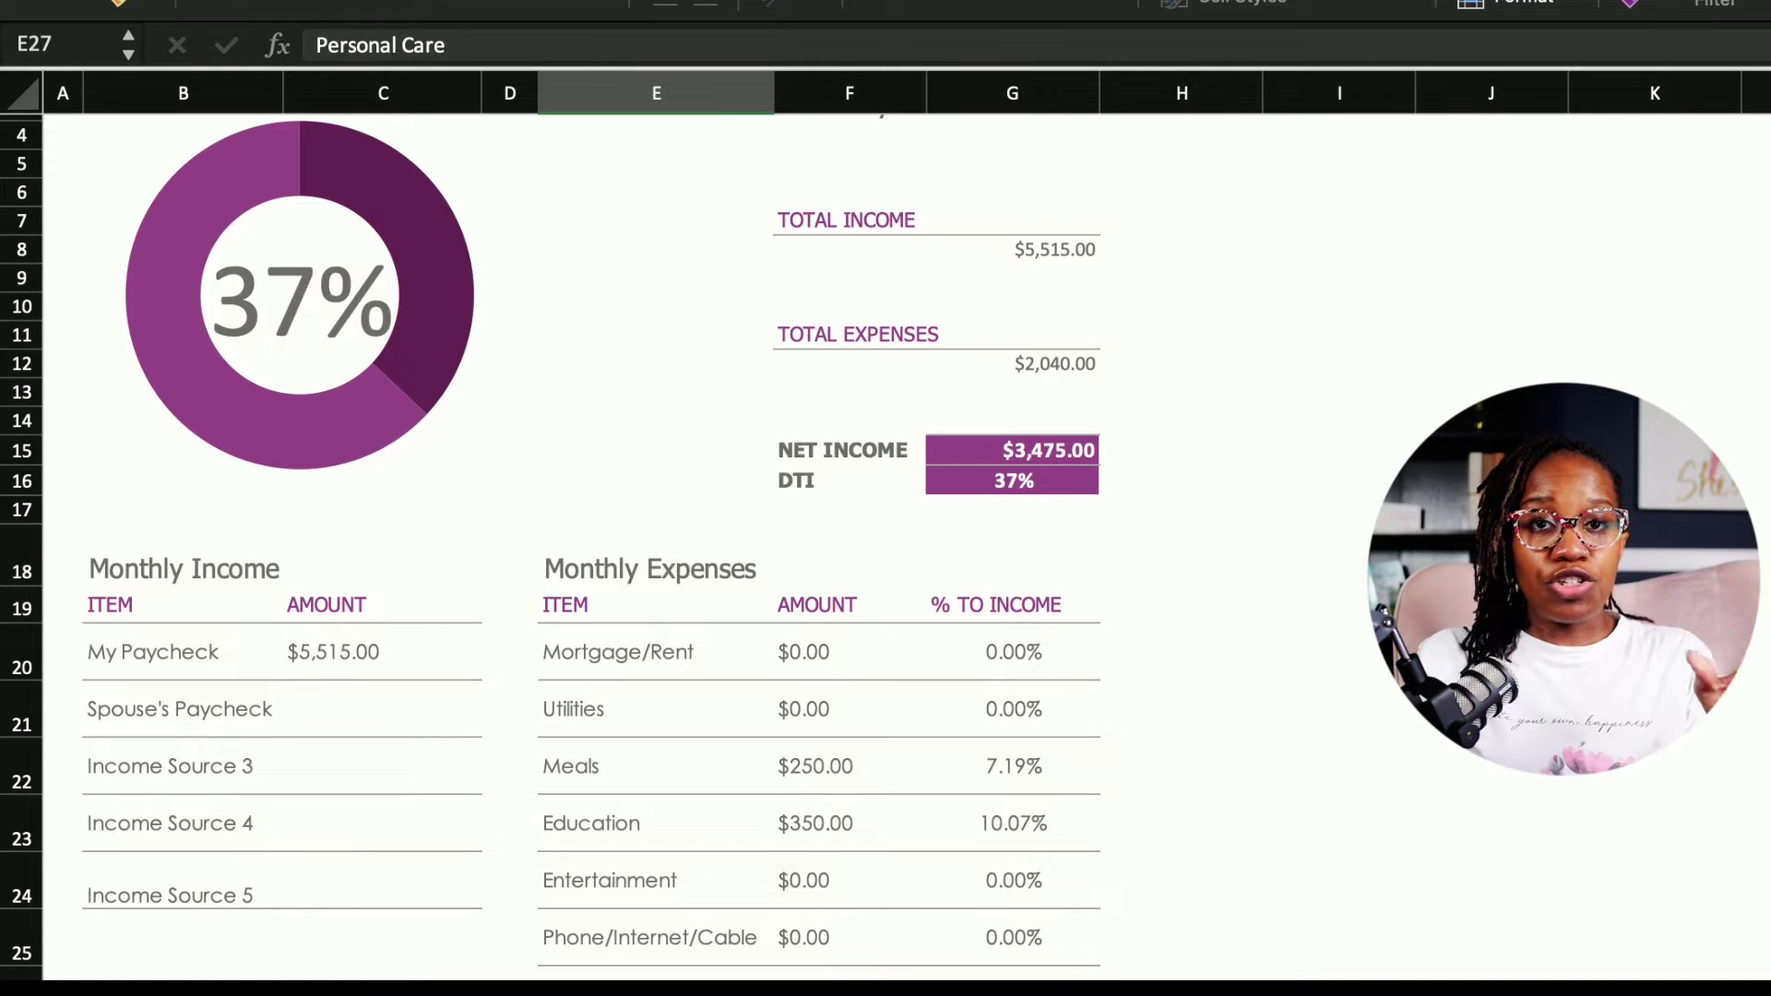
pyautogui.scroll(1, 572, 544)
pyautogui.scroll(1, 571, 544)
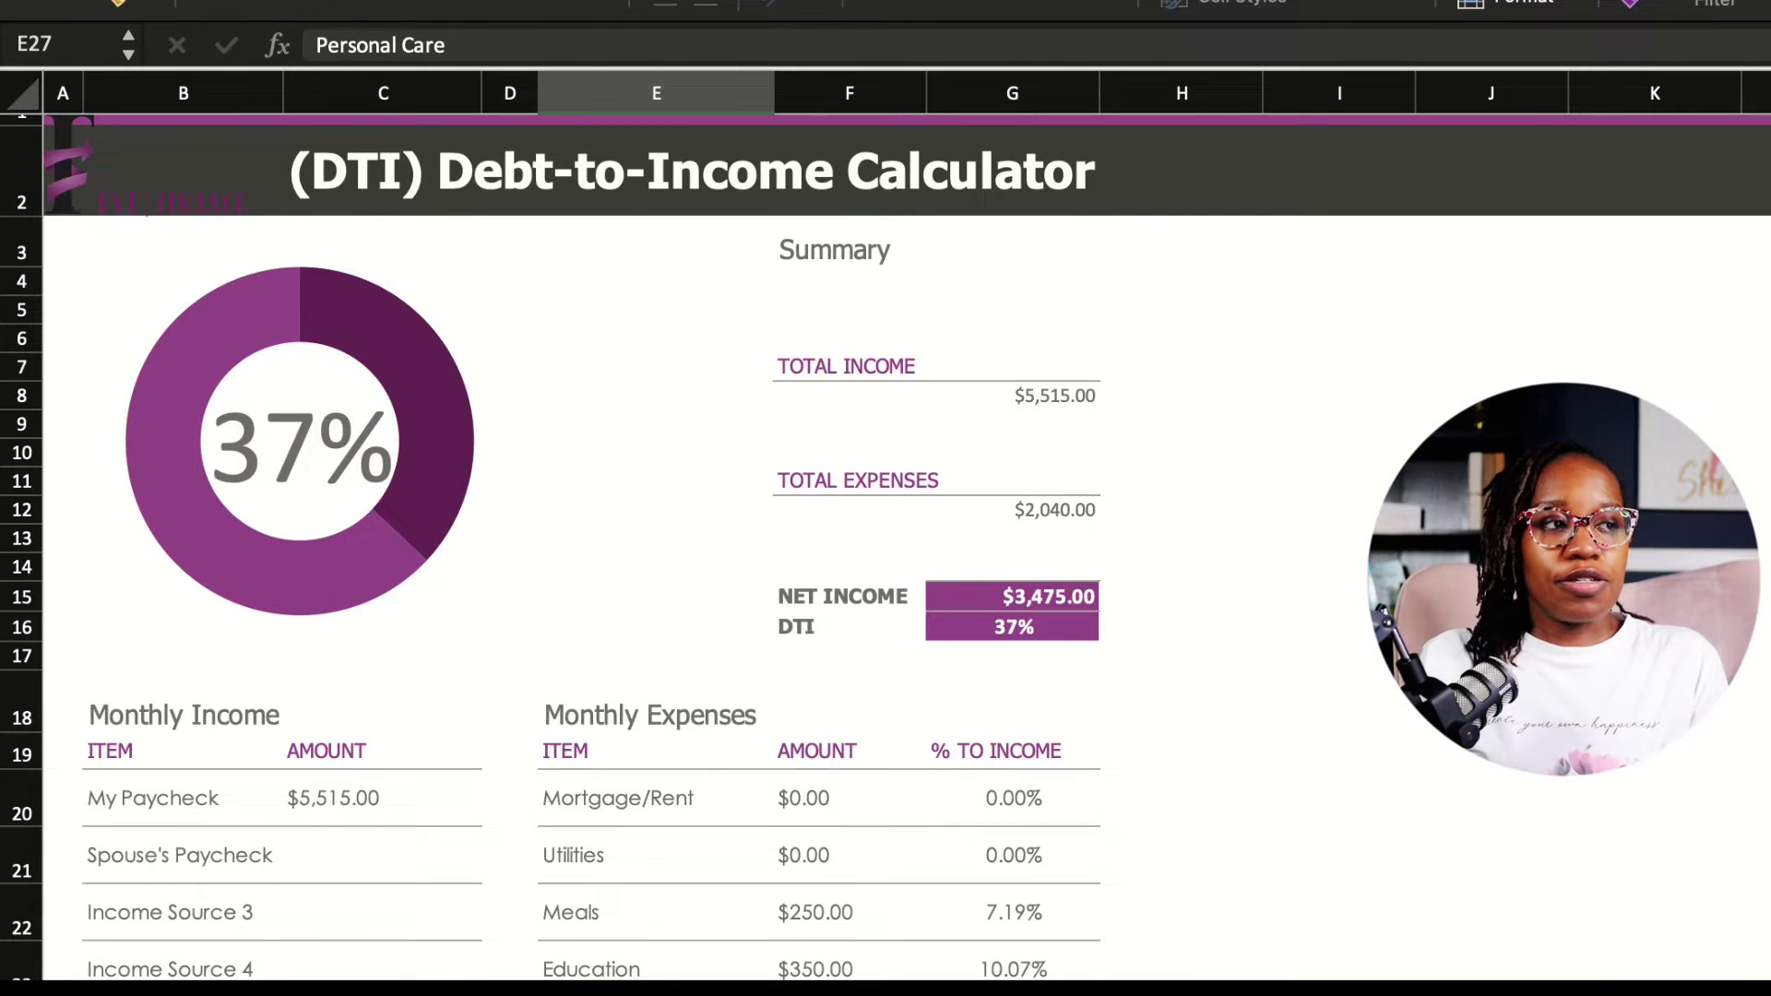
# Enter $1,000 for Mortgage/Rent and $100 for Utilities in the personal calculator
pyautogui.scroll(-5, 885, 548)
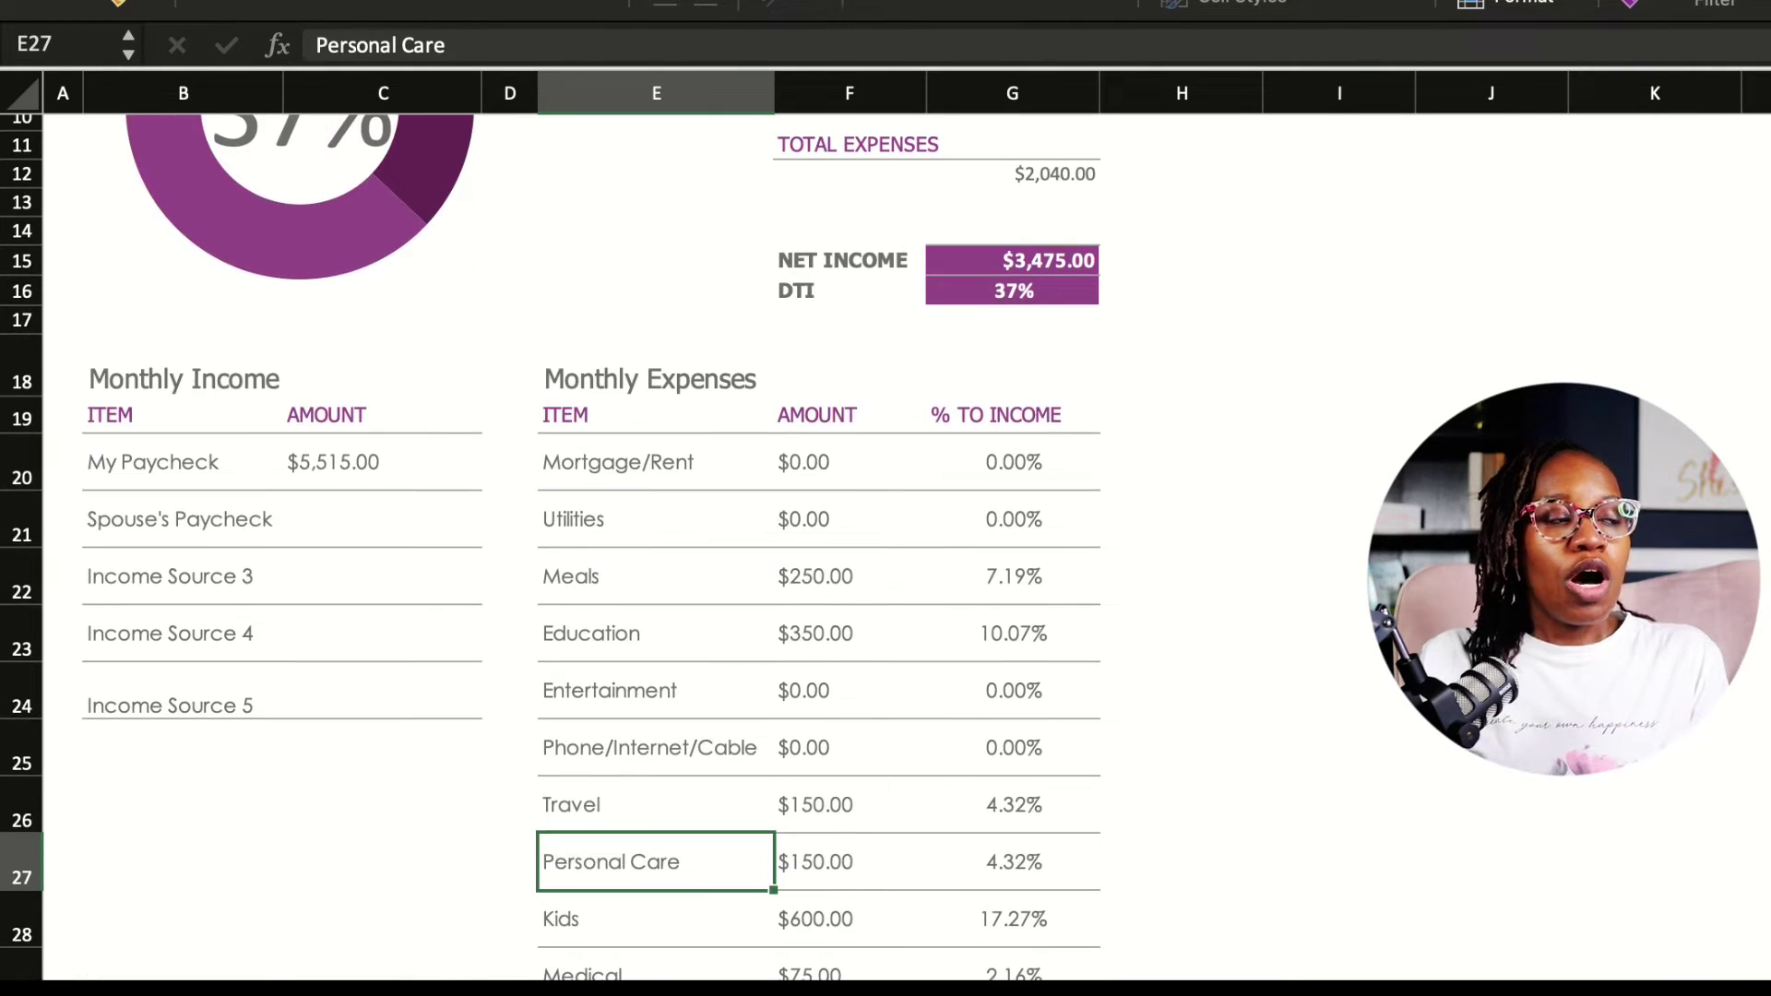
pyautogui.click(382, 461)
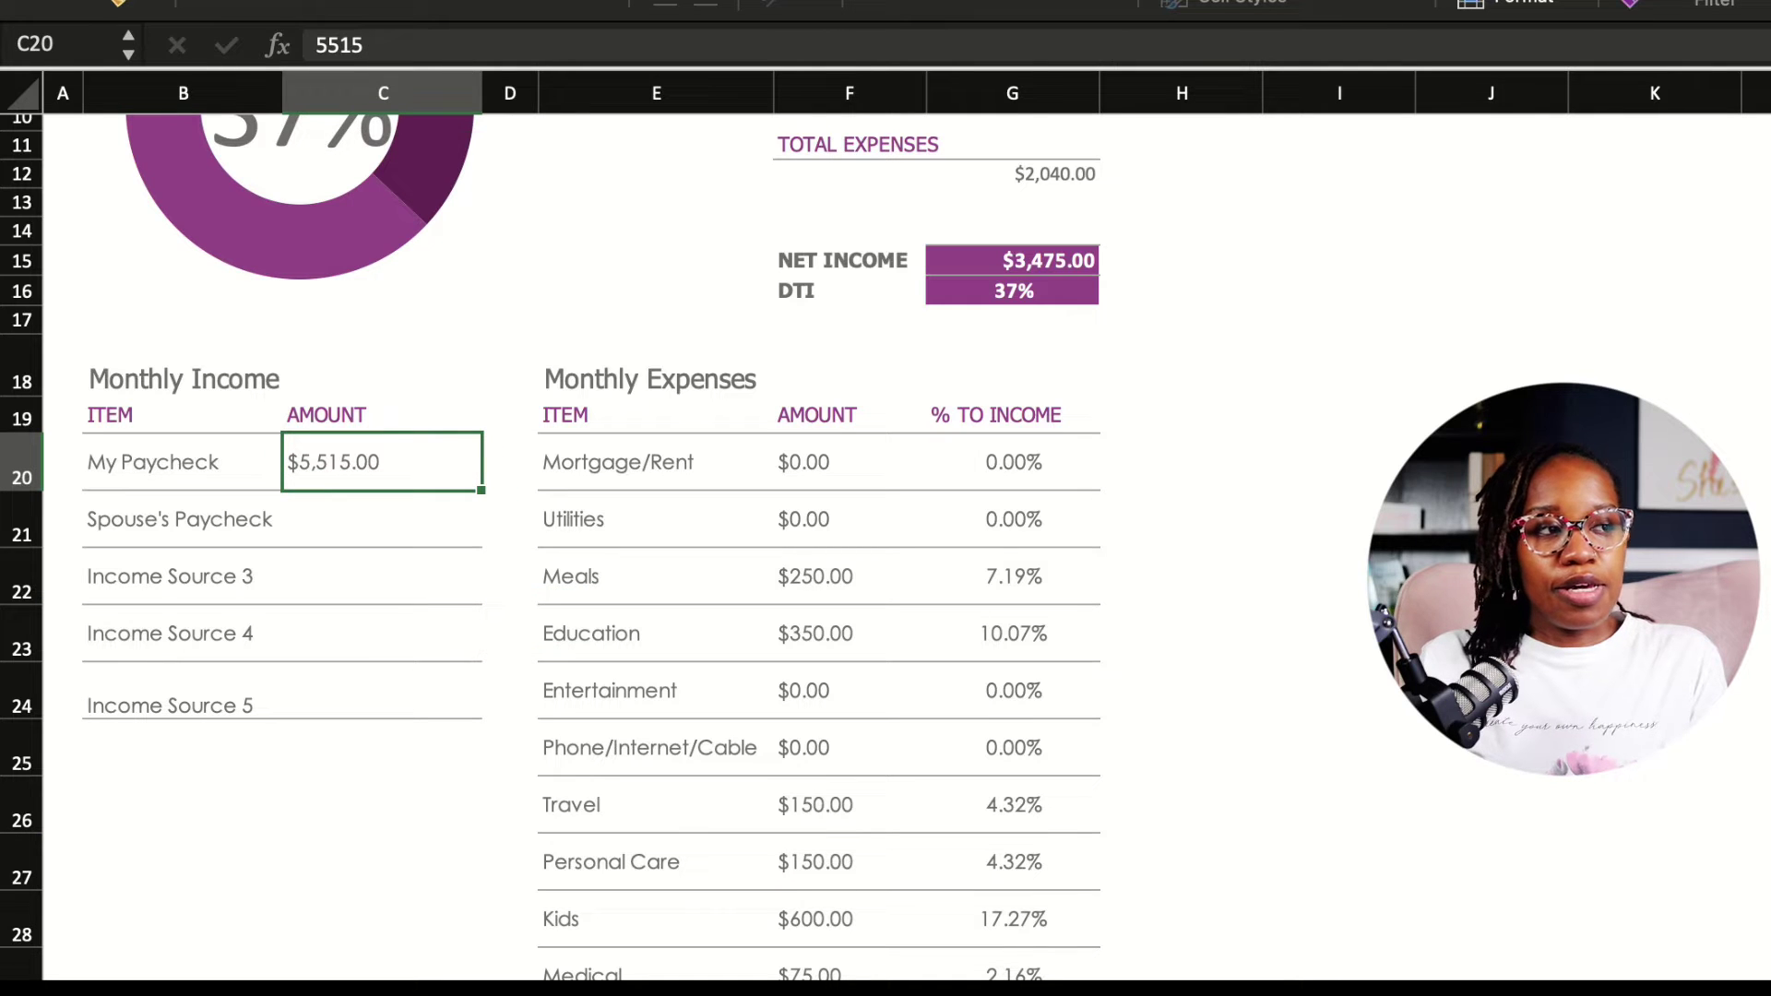
pyautogui.click(849, 461)
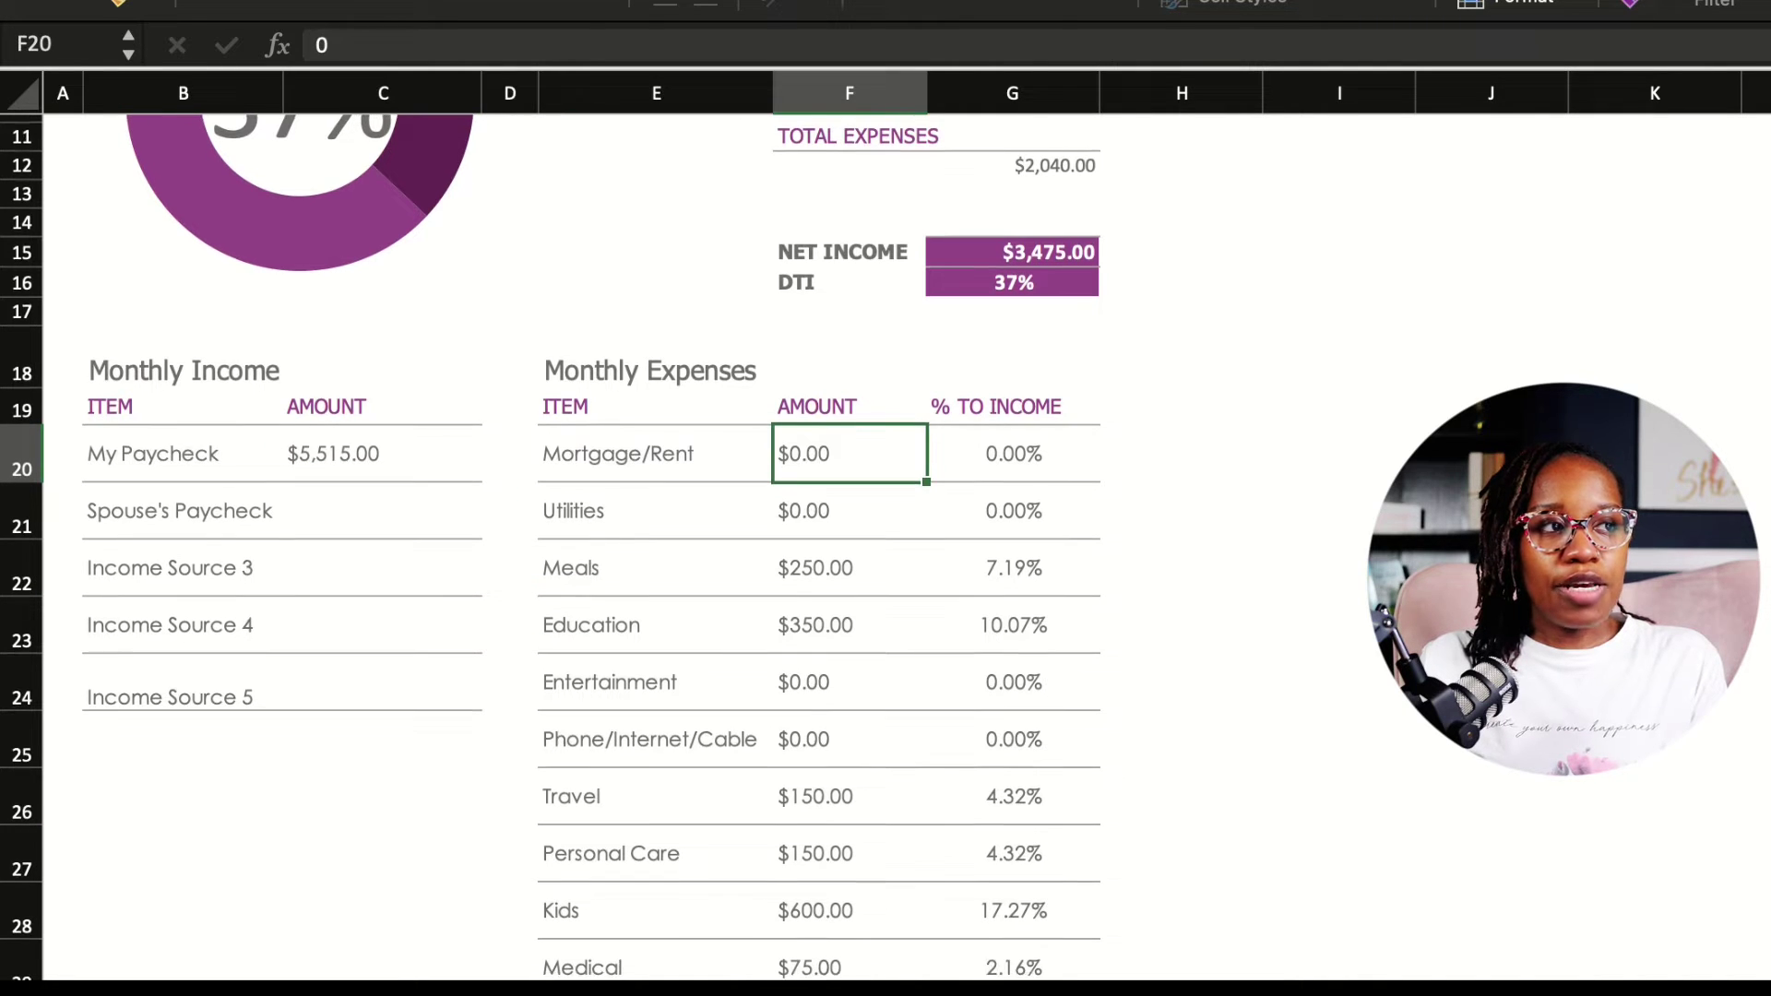
pyautogui.scroll(-1, 886, 549)
pyautogui.scroll(4, 886, 548)
pyautogui.scroll(1, 550, 548)
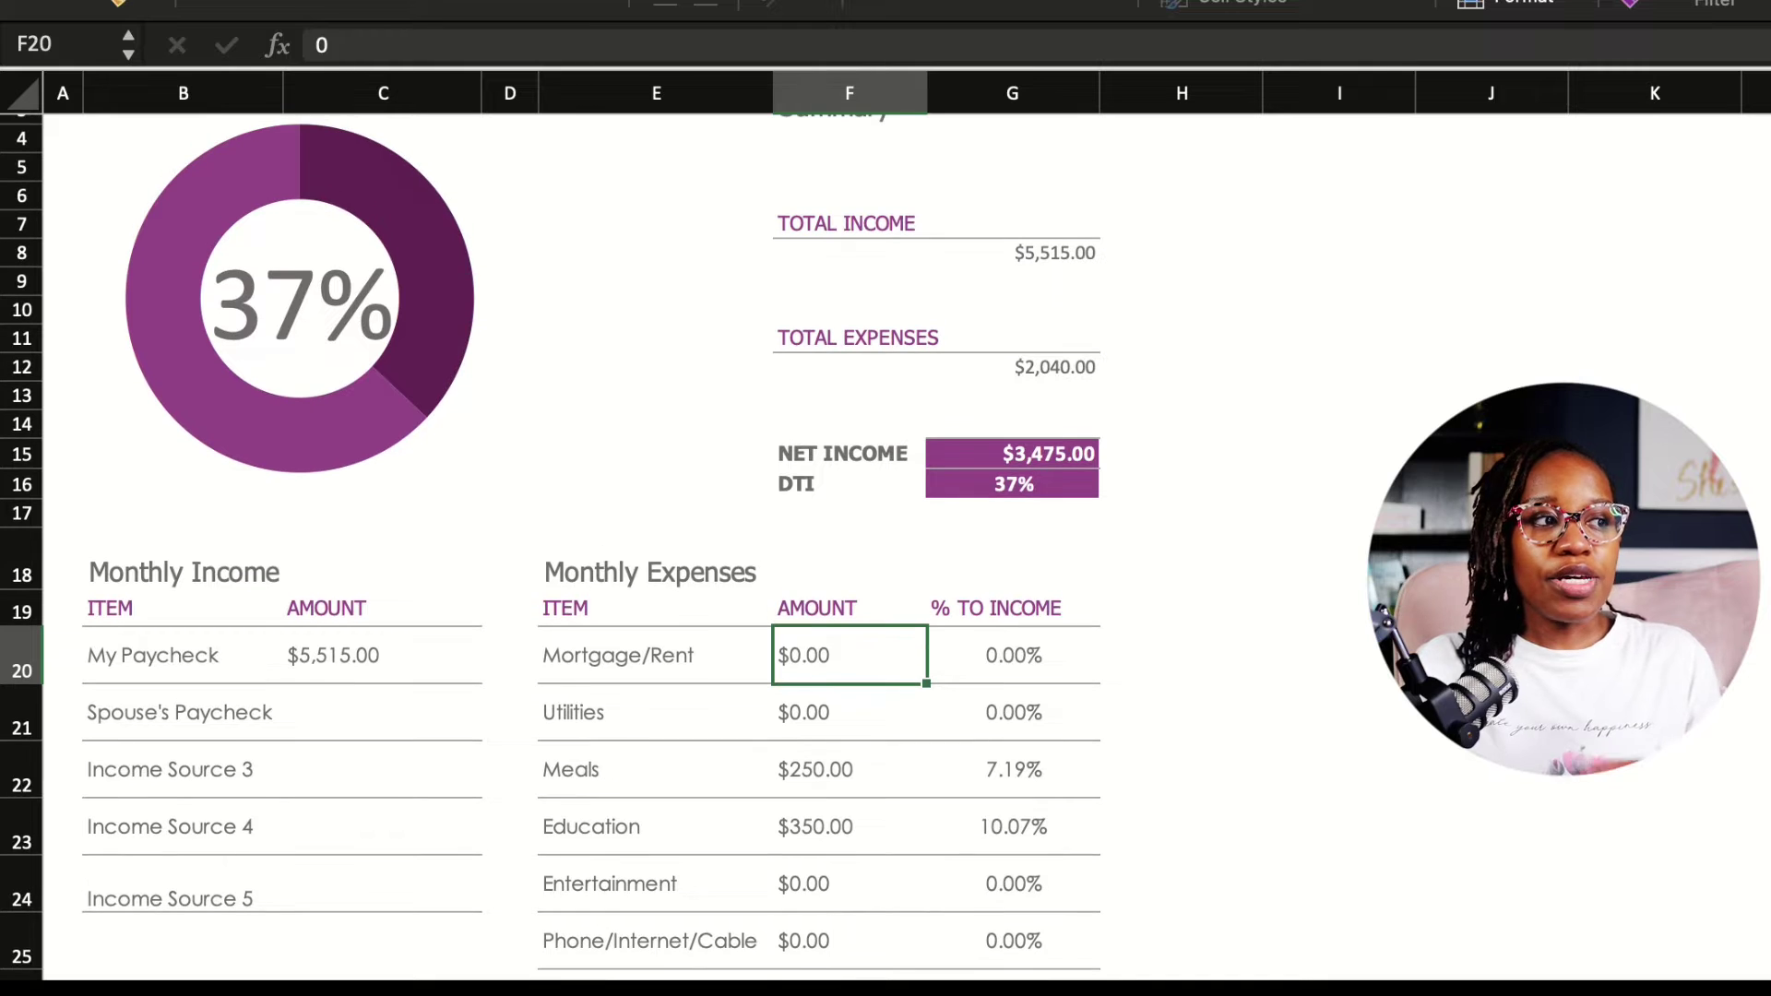
pyautogui.write('1000')
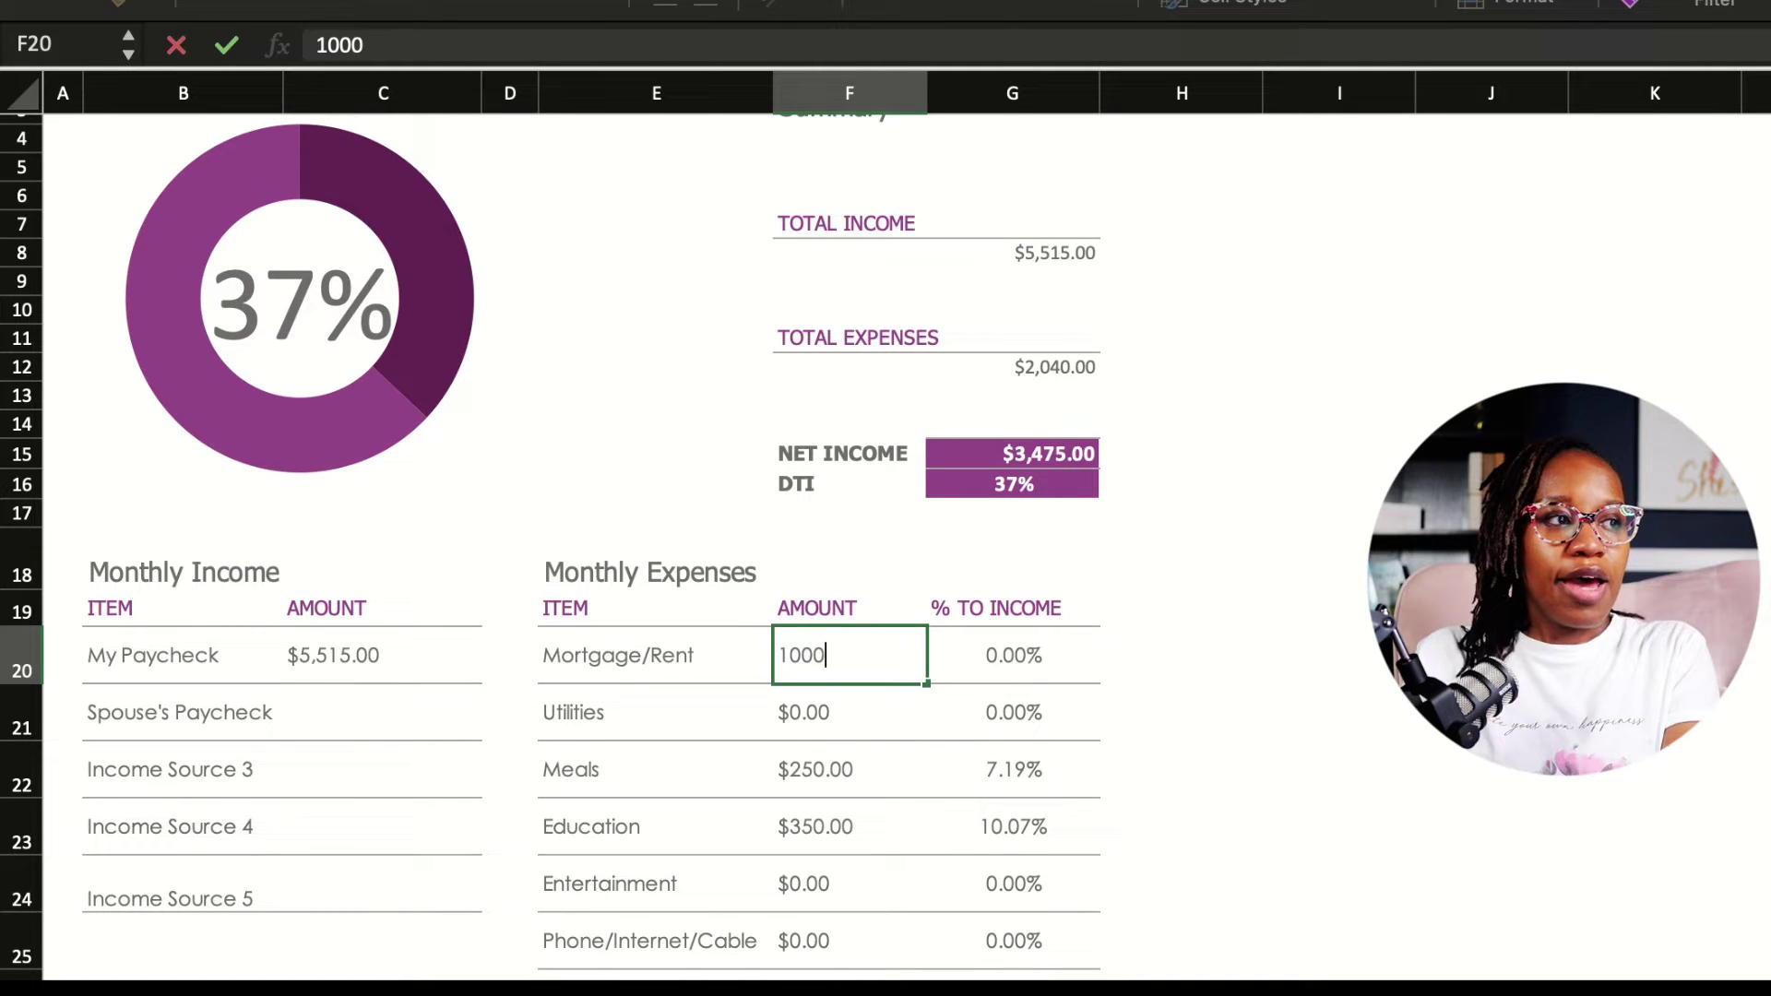
pyautogui.press('Return')
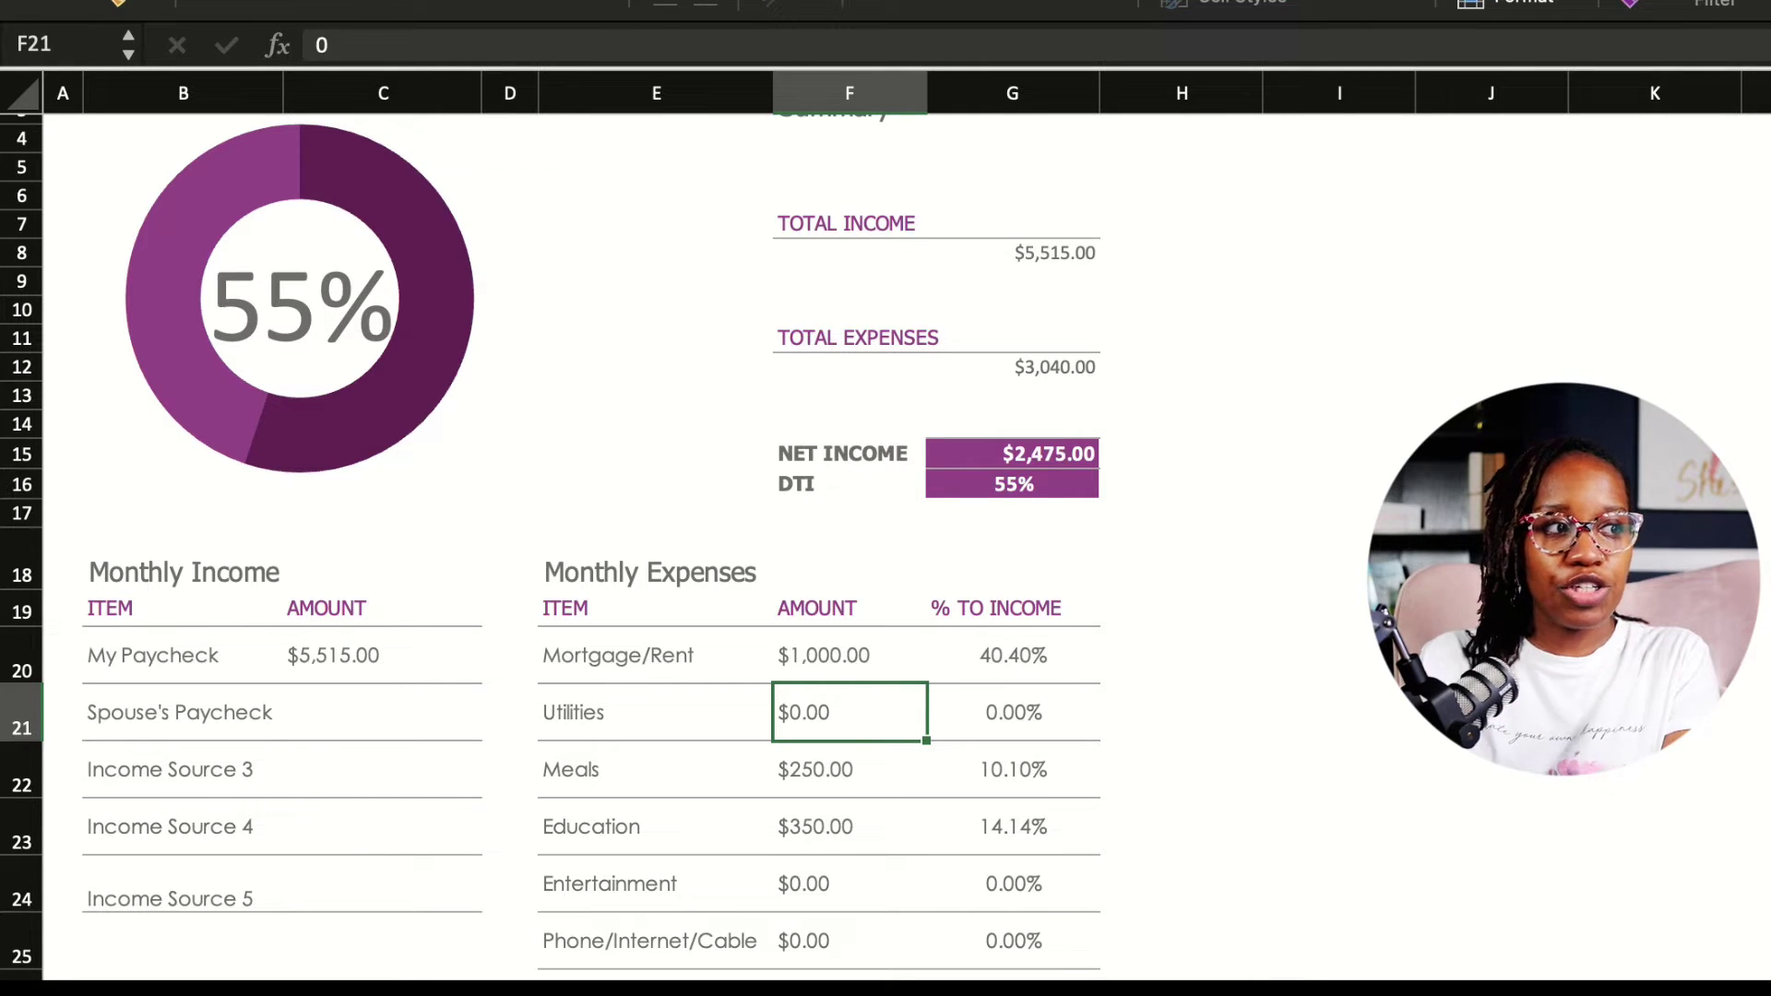
pyautogui.write('100')
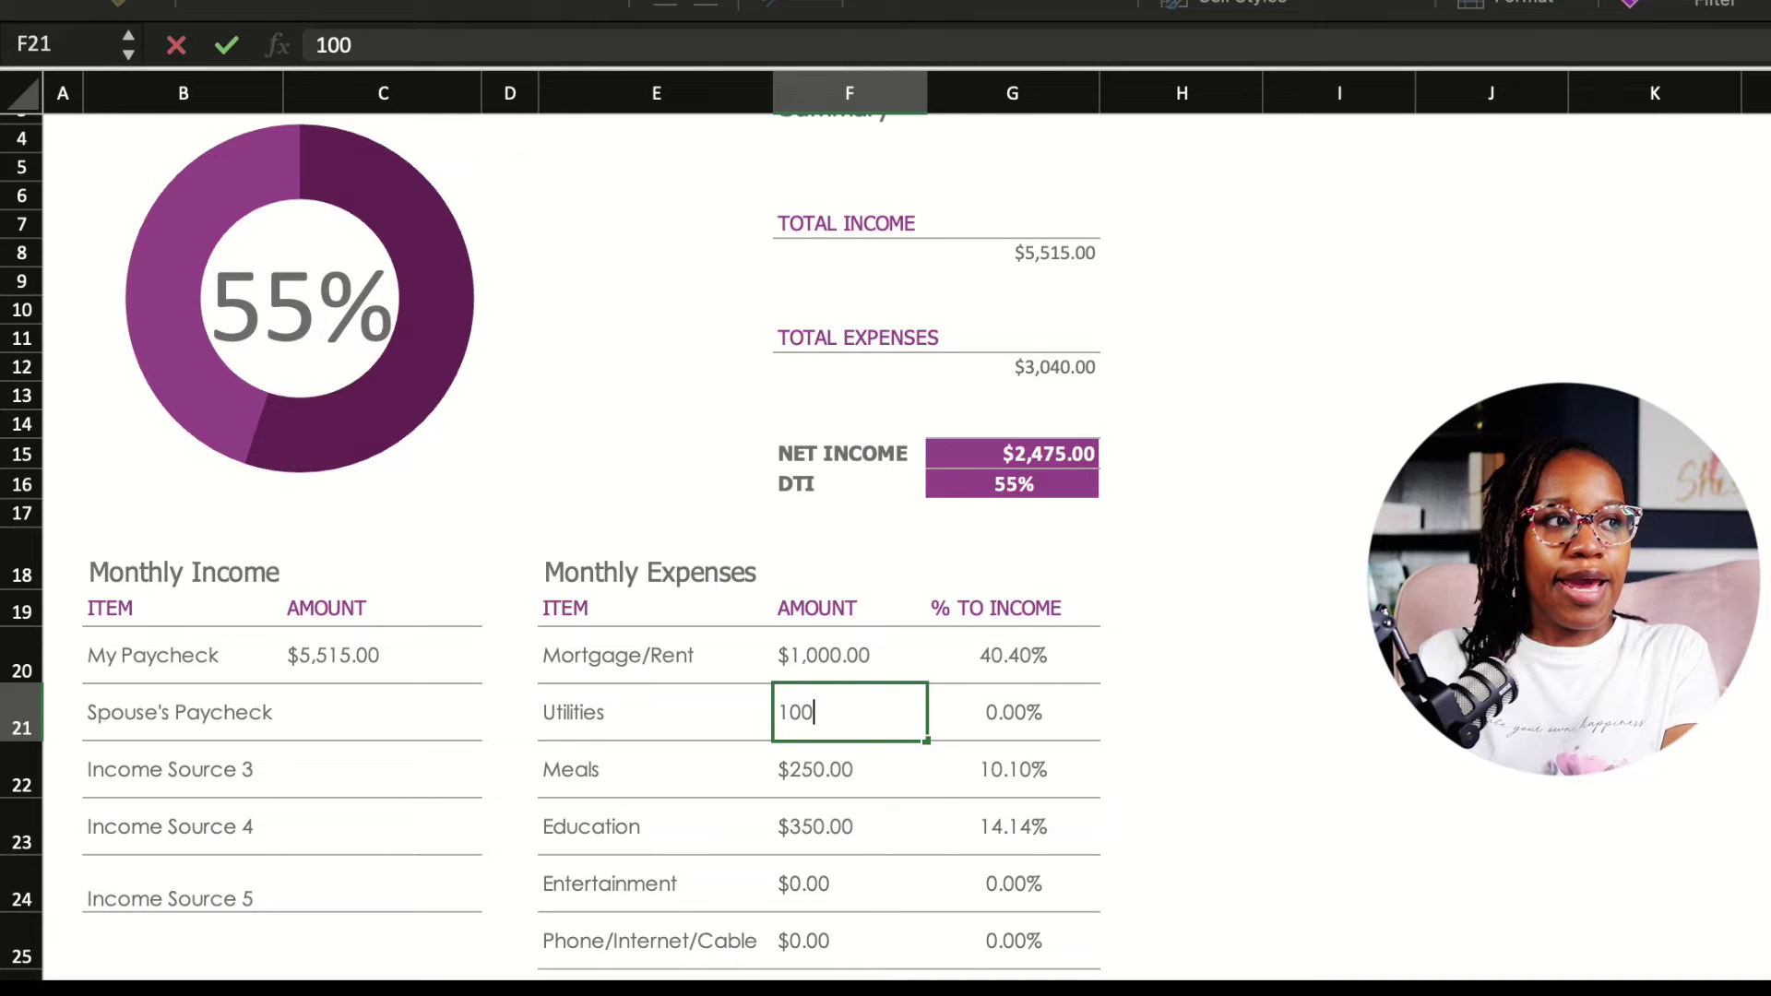
pyautogui.press('Return')
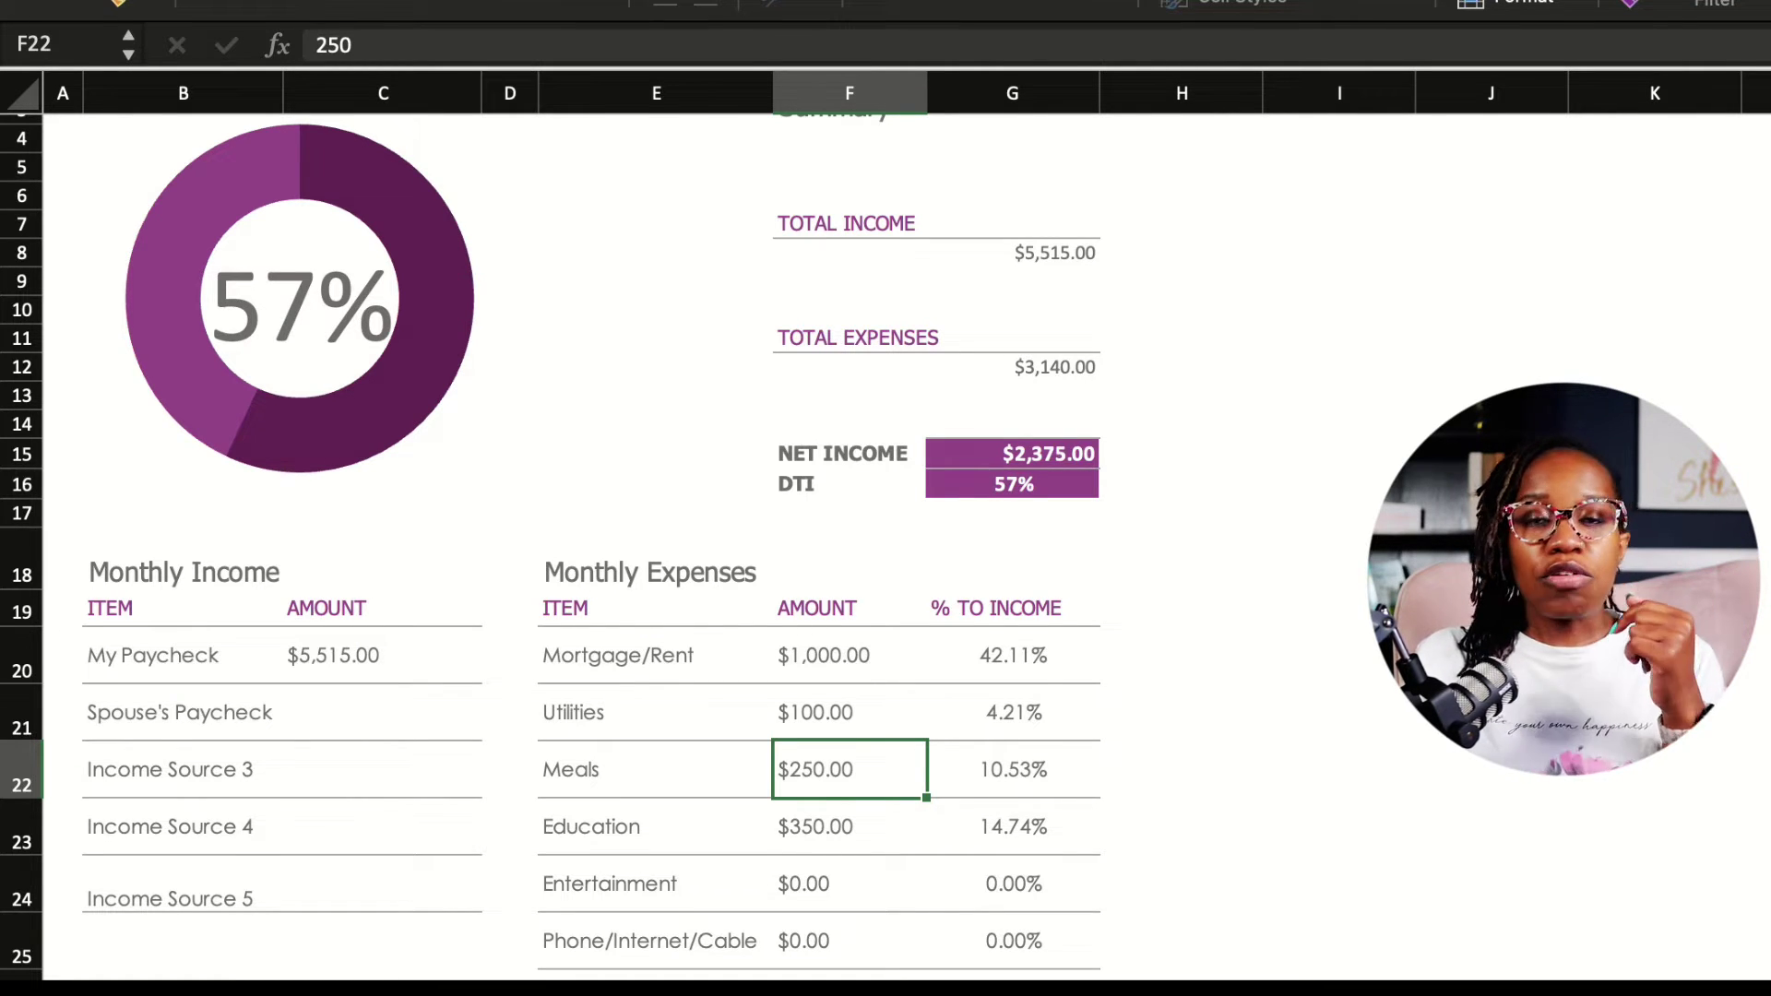
# Change the My Paycheck income amount to $6,000
pyautogui.click(382, 655)
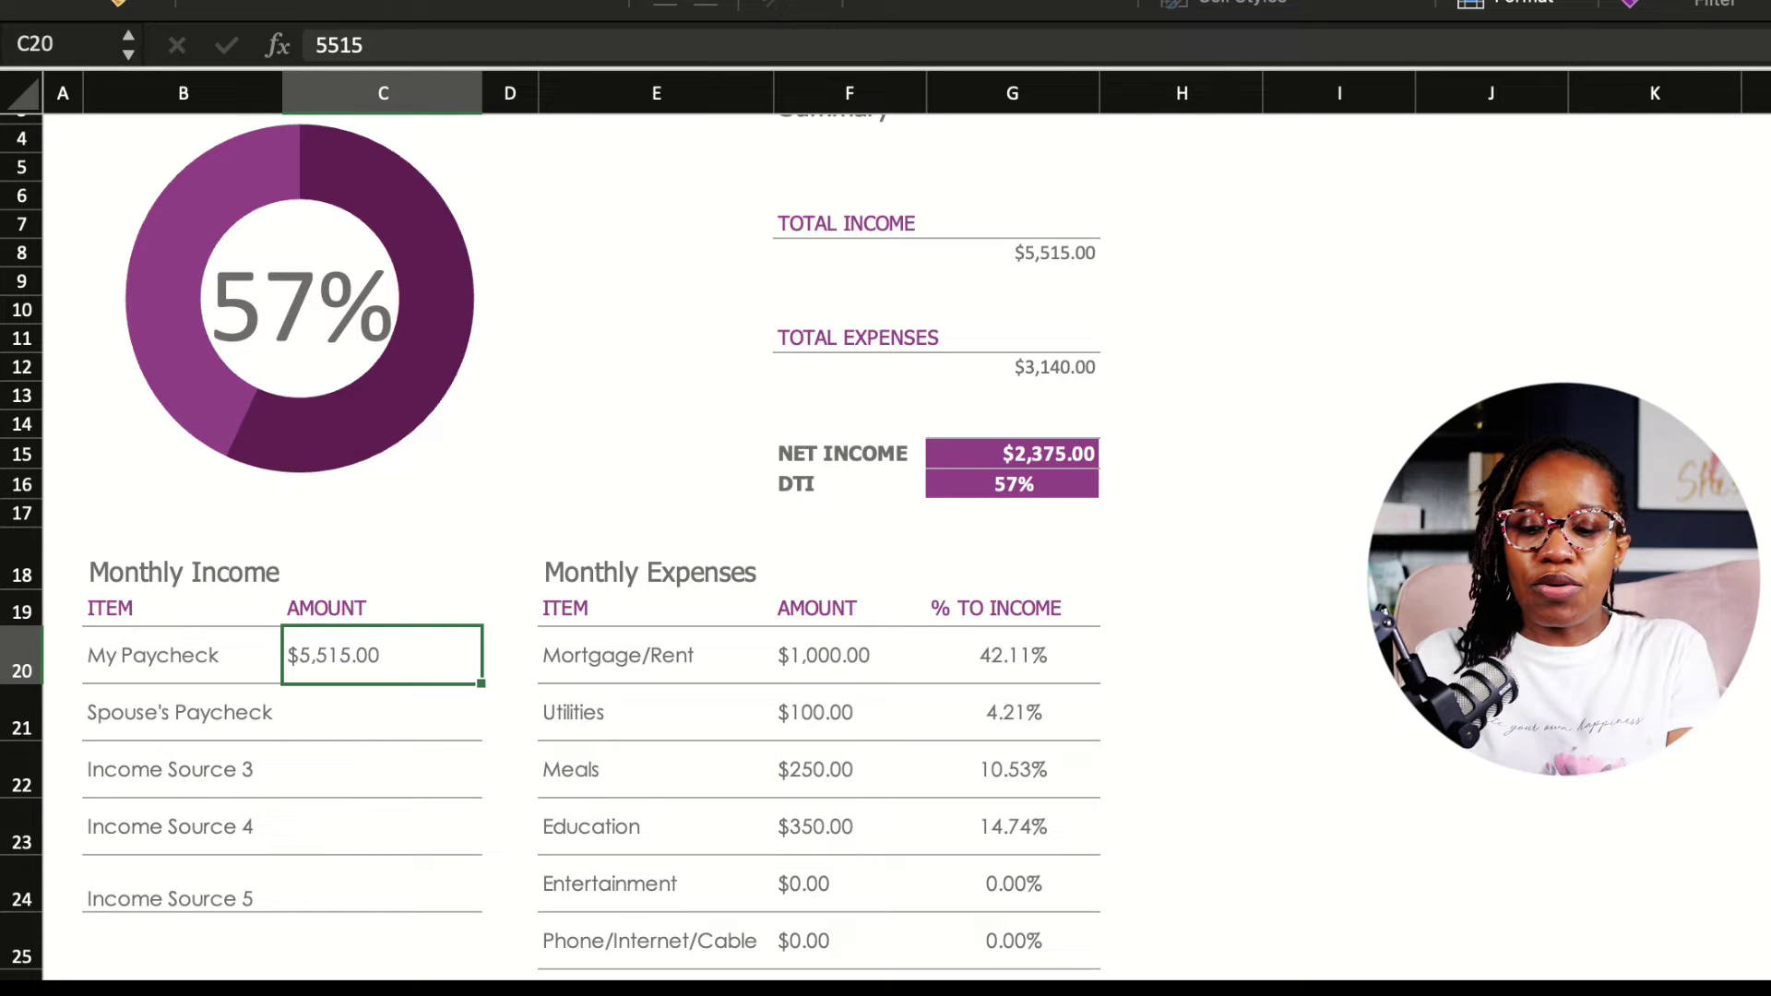
pyautogui.write('6000')
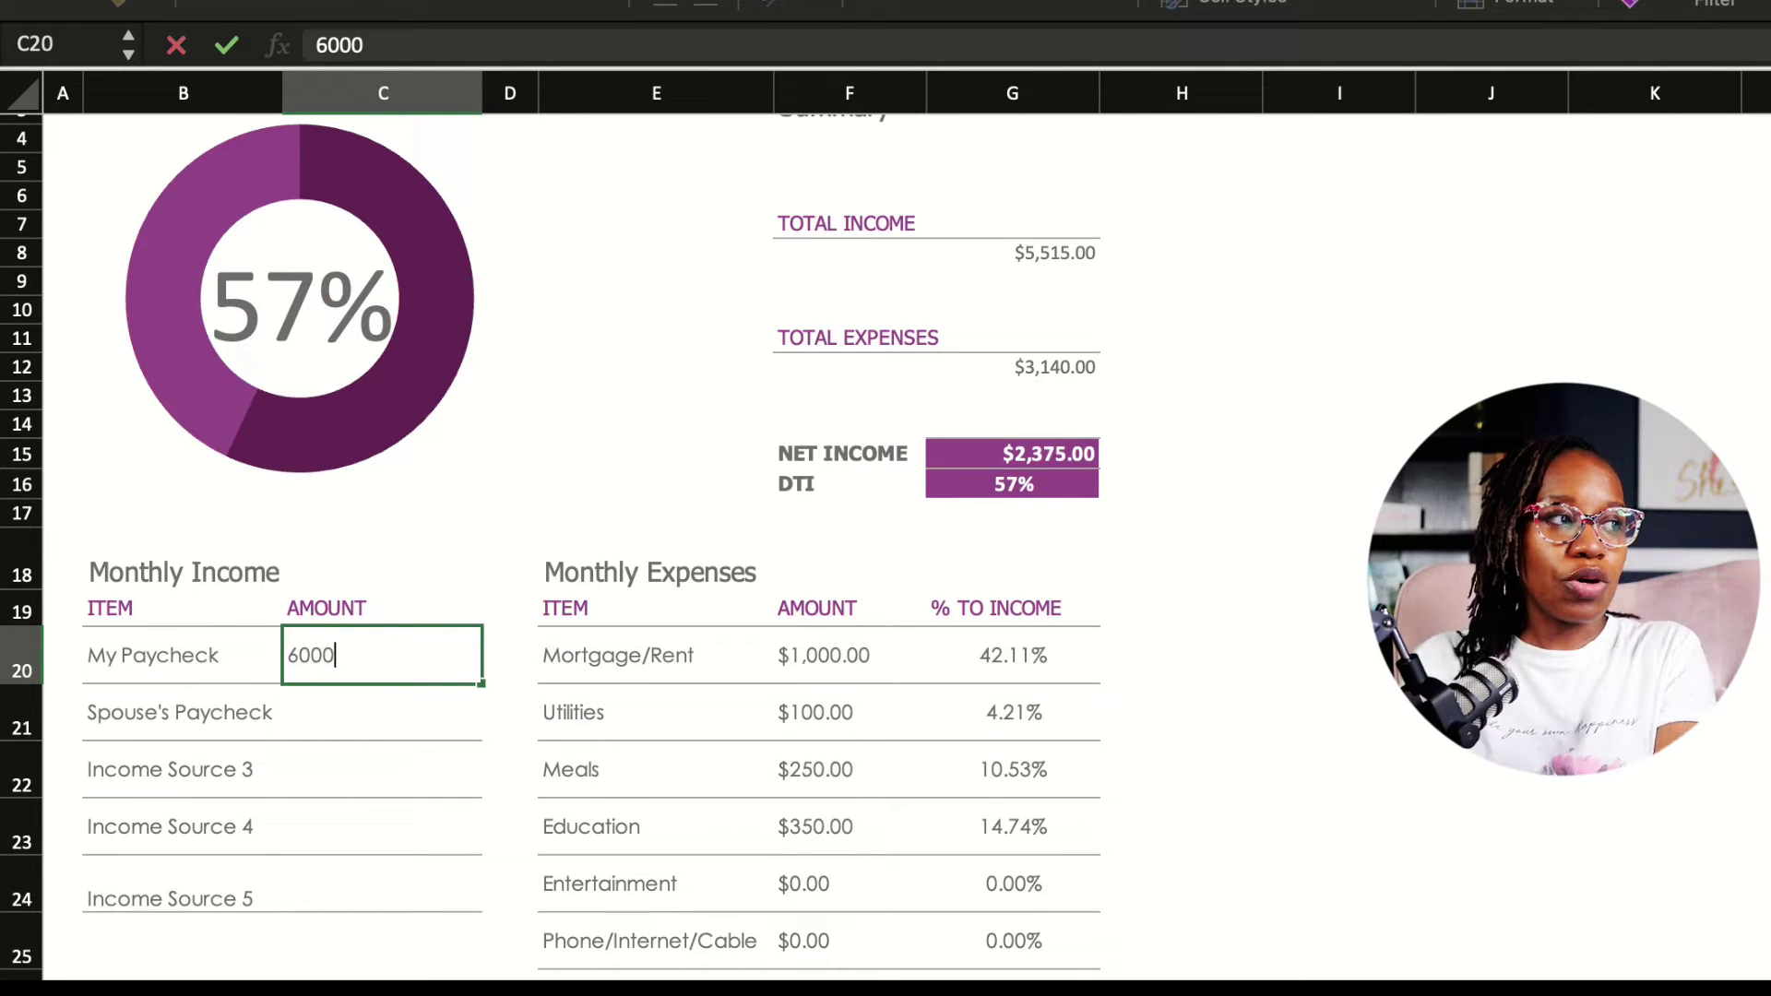
pyautogui.press('Return')
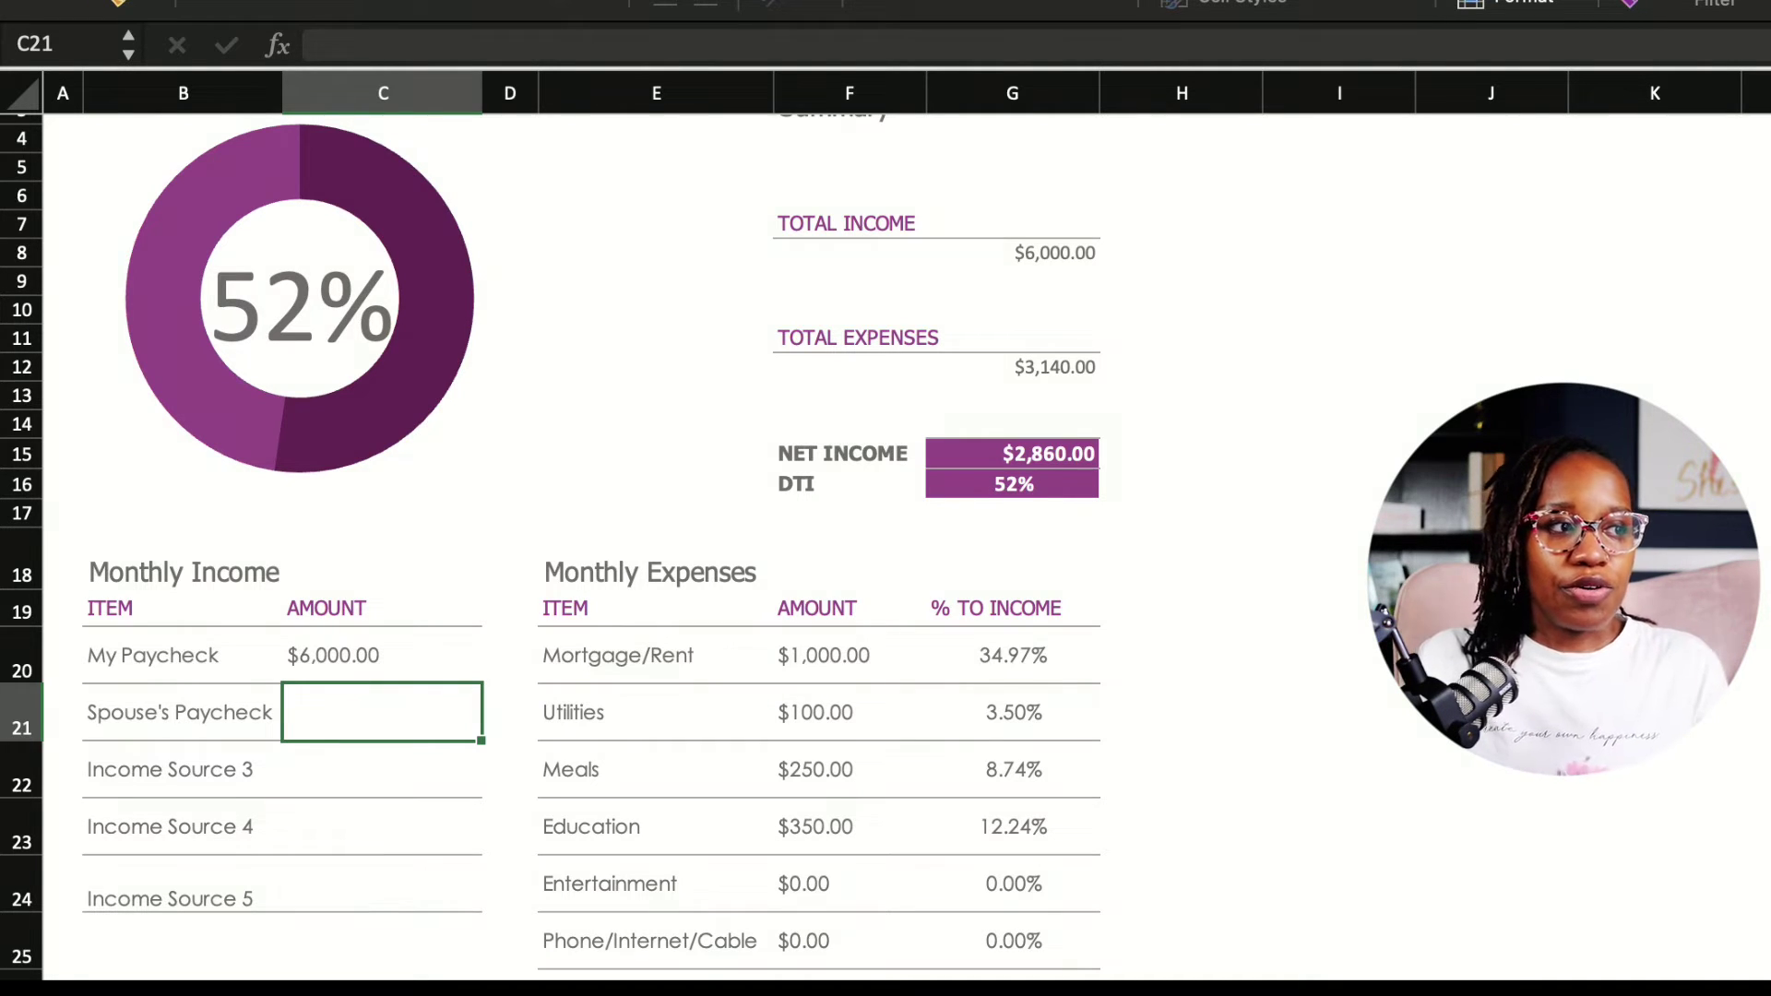
# Enter $1,000 as the Spouse's Paycheck income
pyautogui.scroll(-1, 886, 543)
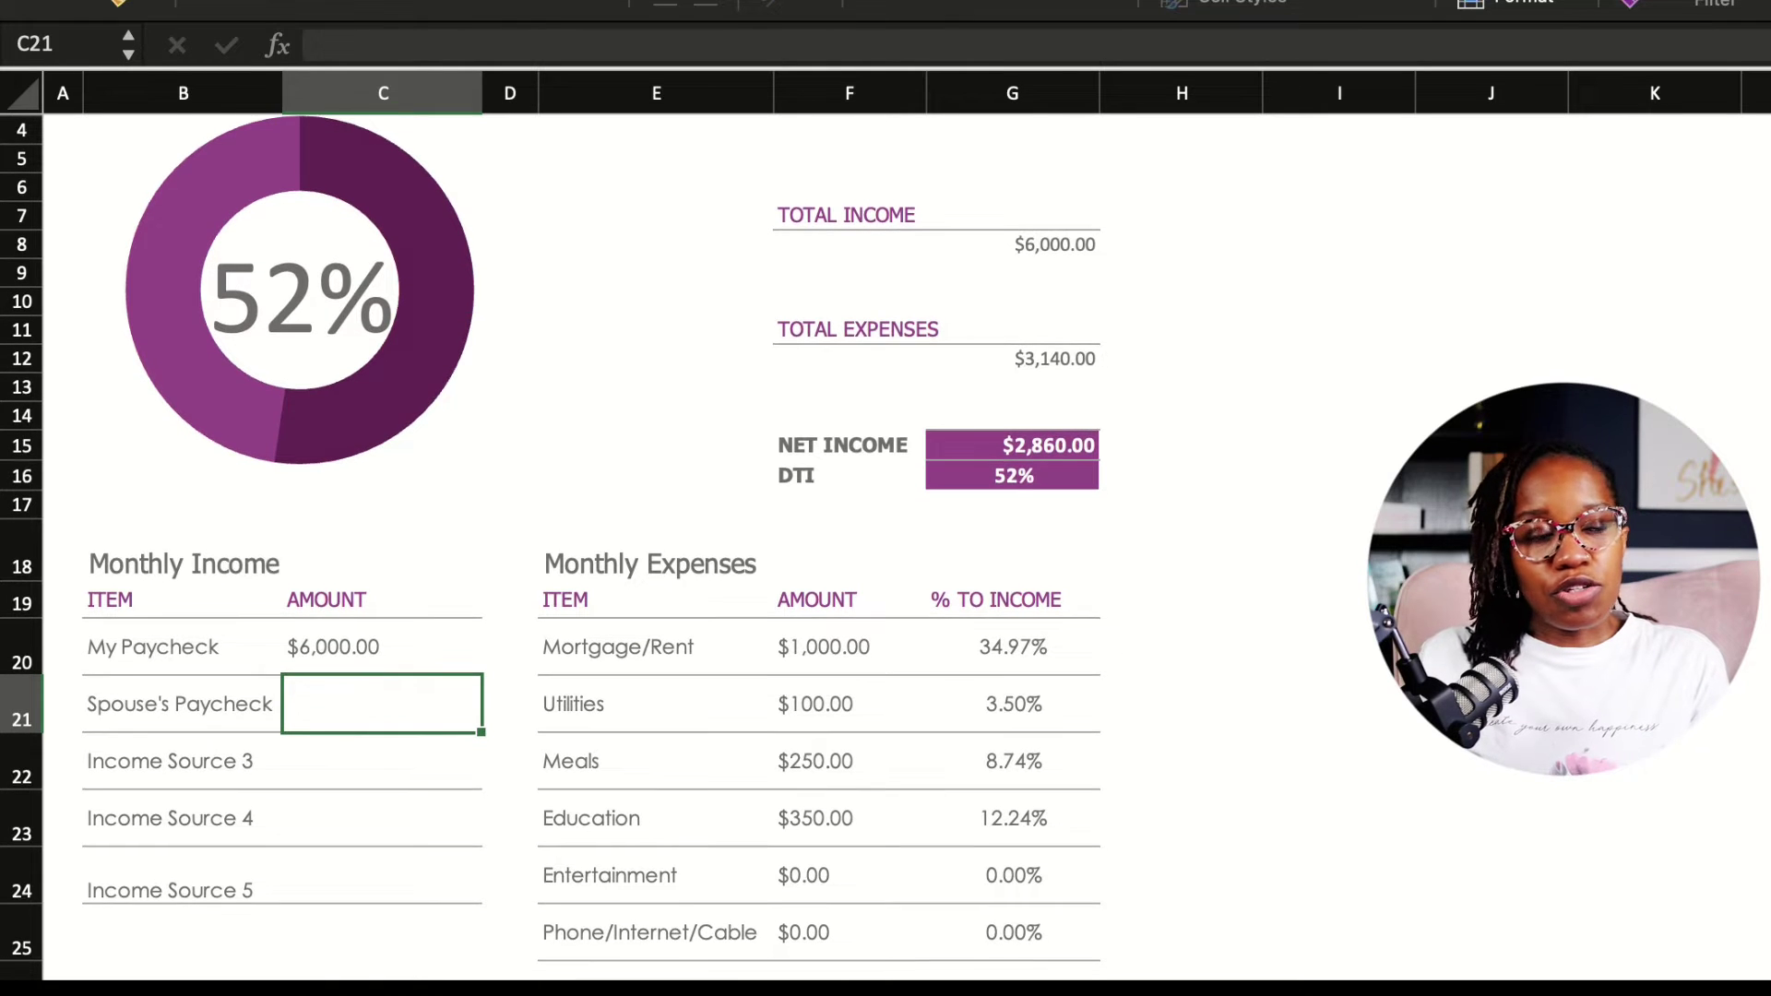
pyautogui.click(383, 648)
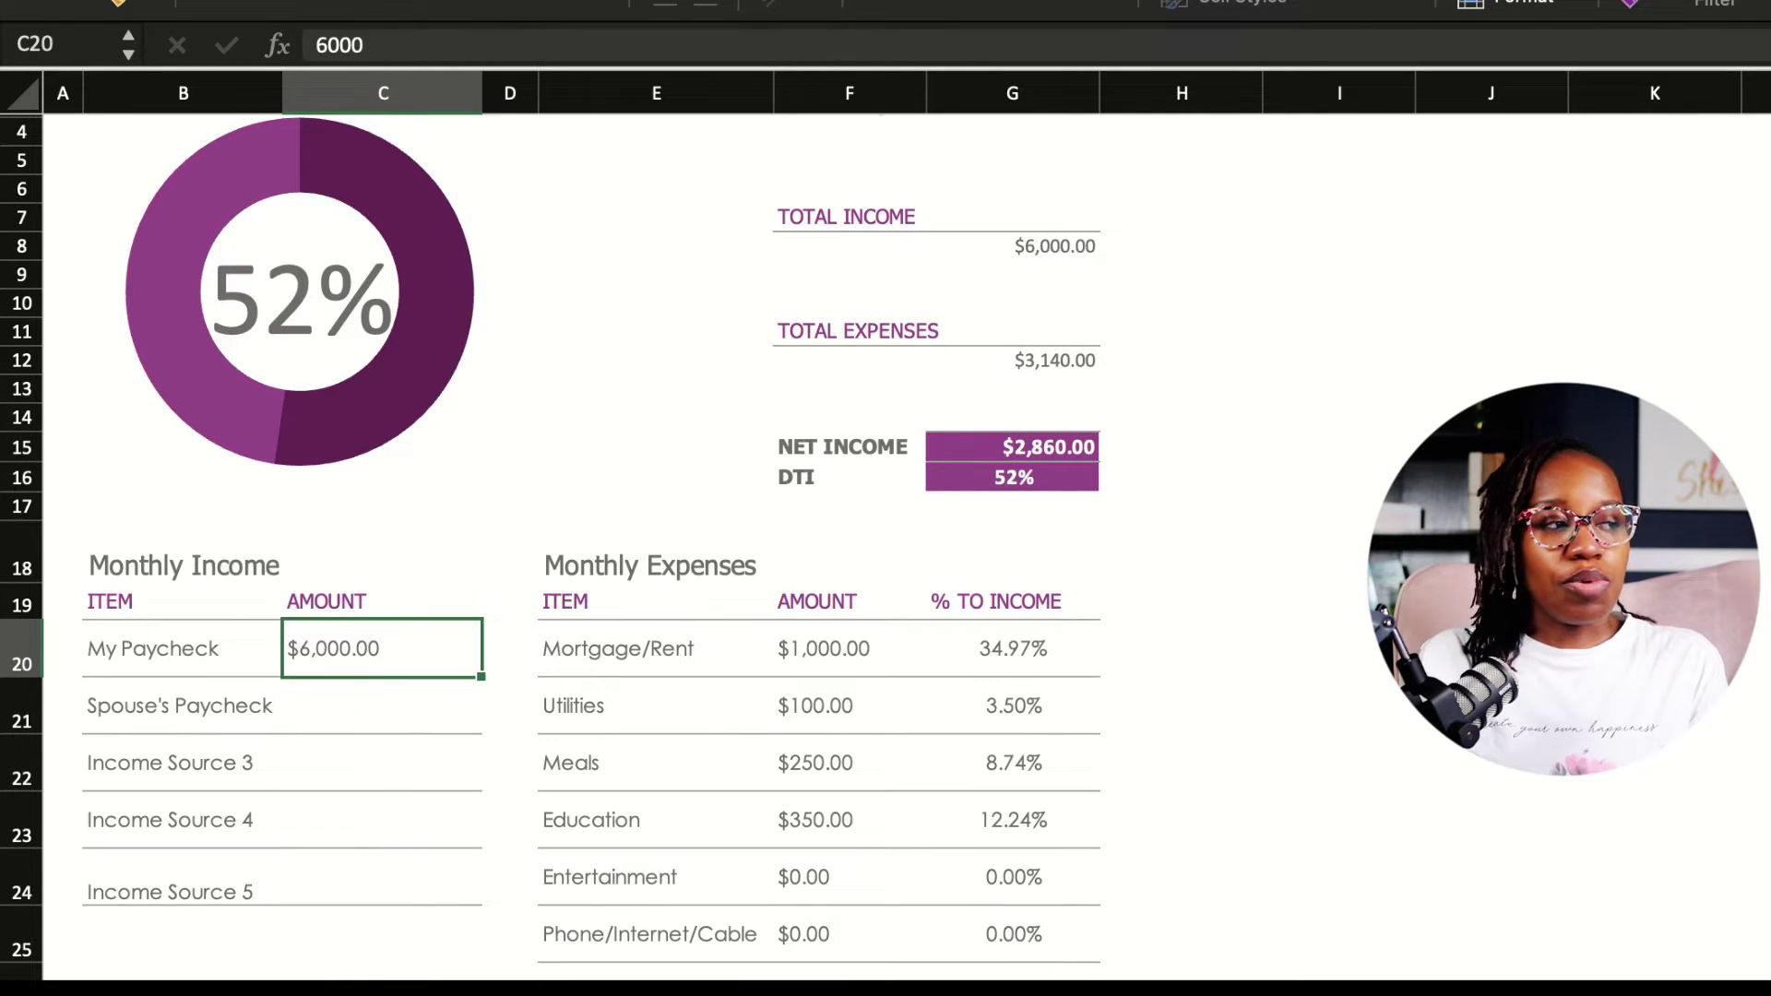
pyautogui.click(382, 706)
pyautogui.write('1000')
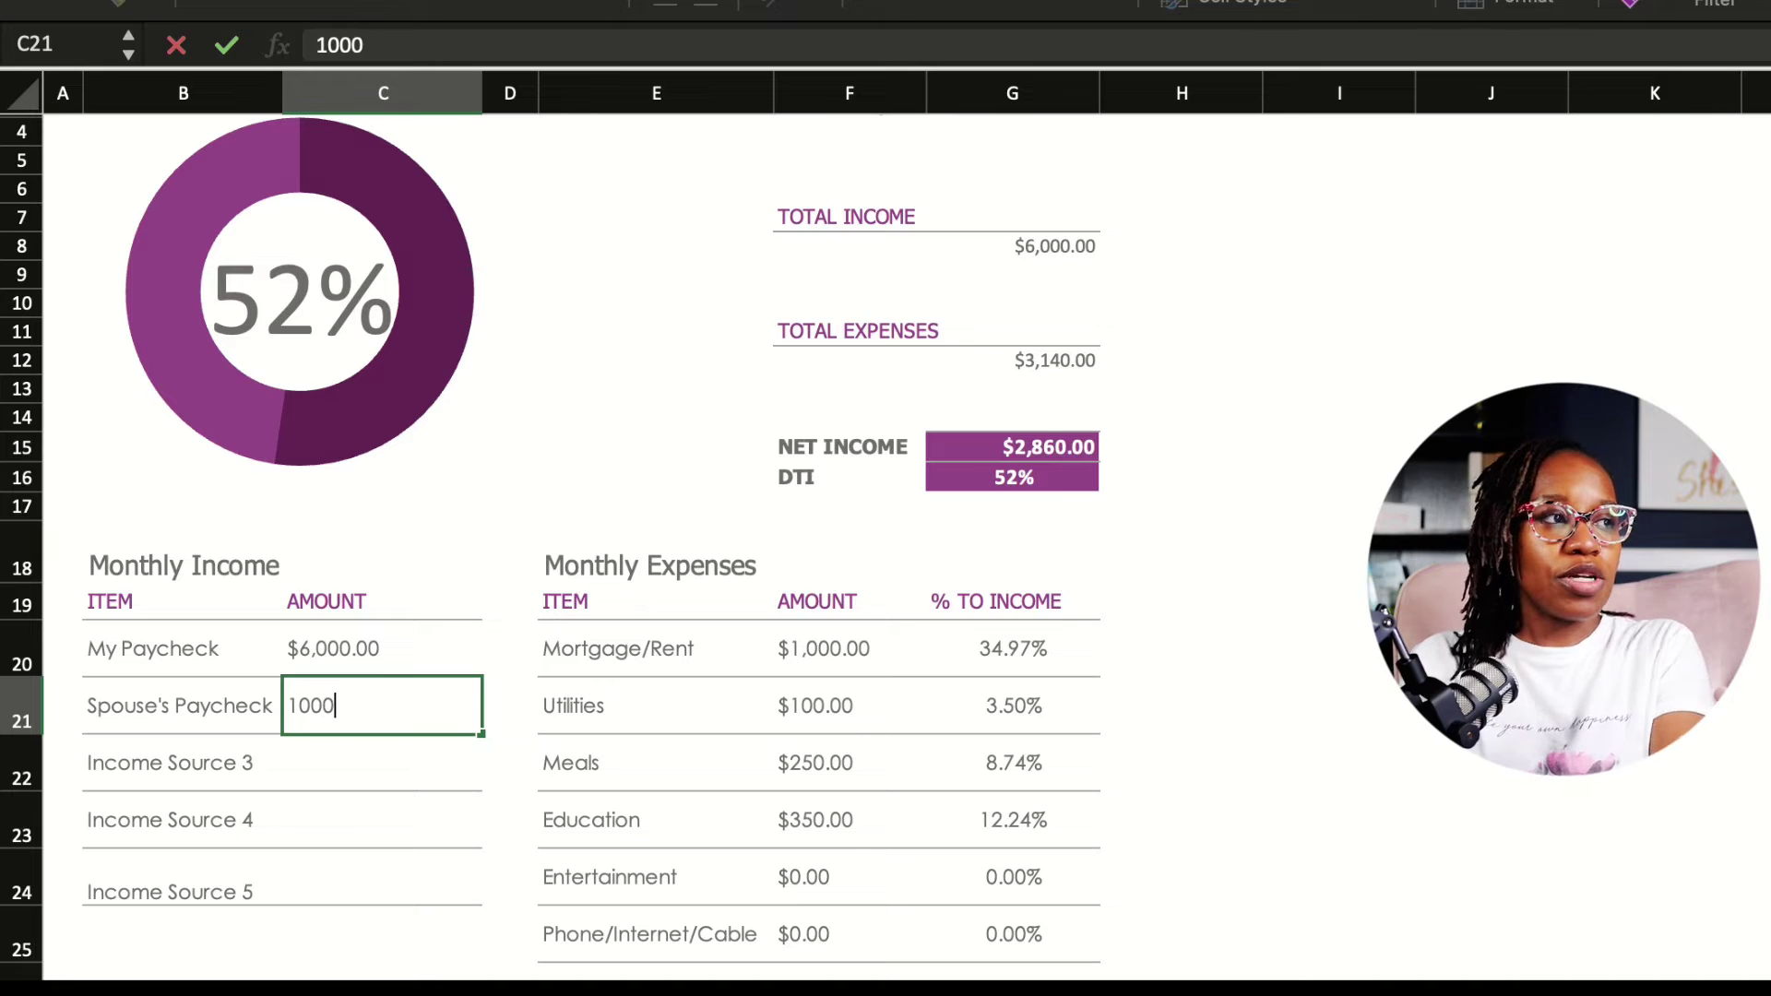
pyautogui.press('Return')
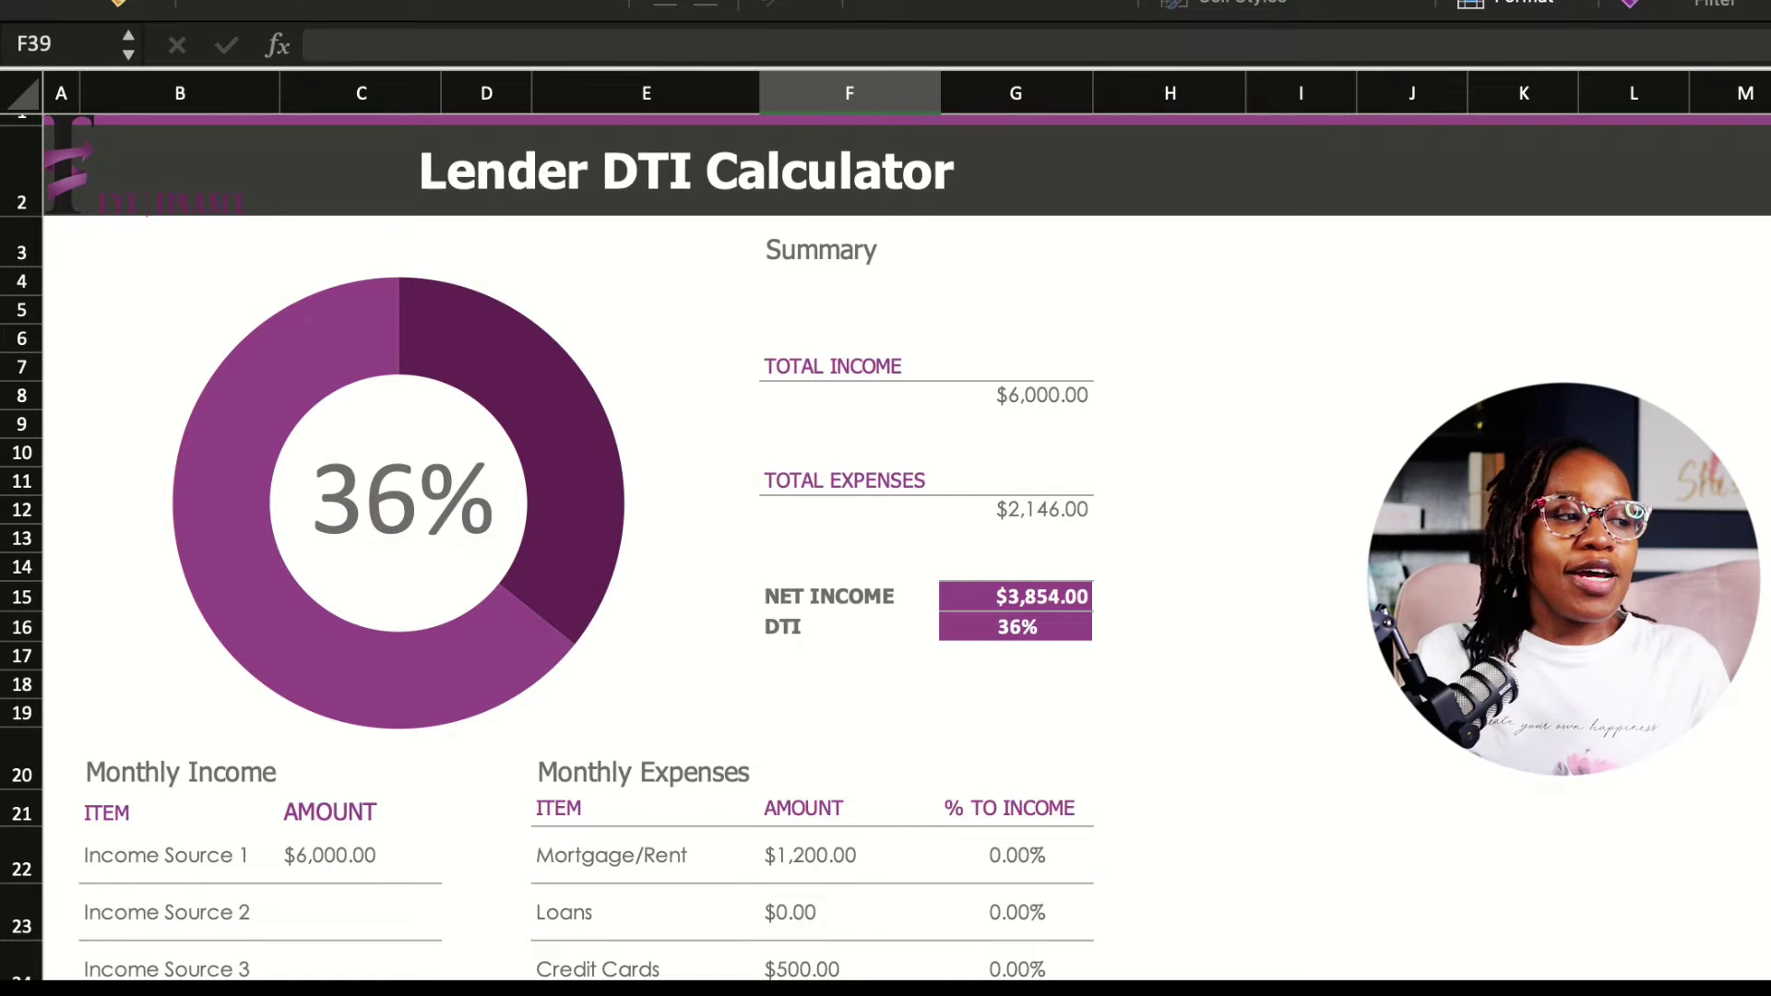
# Enter $1,000 for Income Source 2 and change Income Source 1 to $7,000
pyautogui.scroll(-1, 887, 544)
pyautogui.scroll(-3, 886, 549)
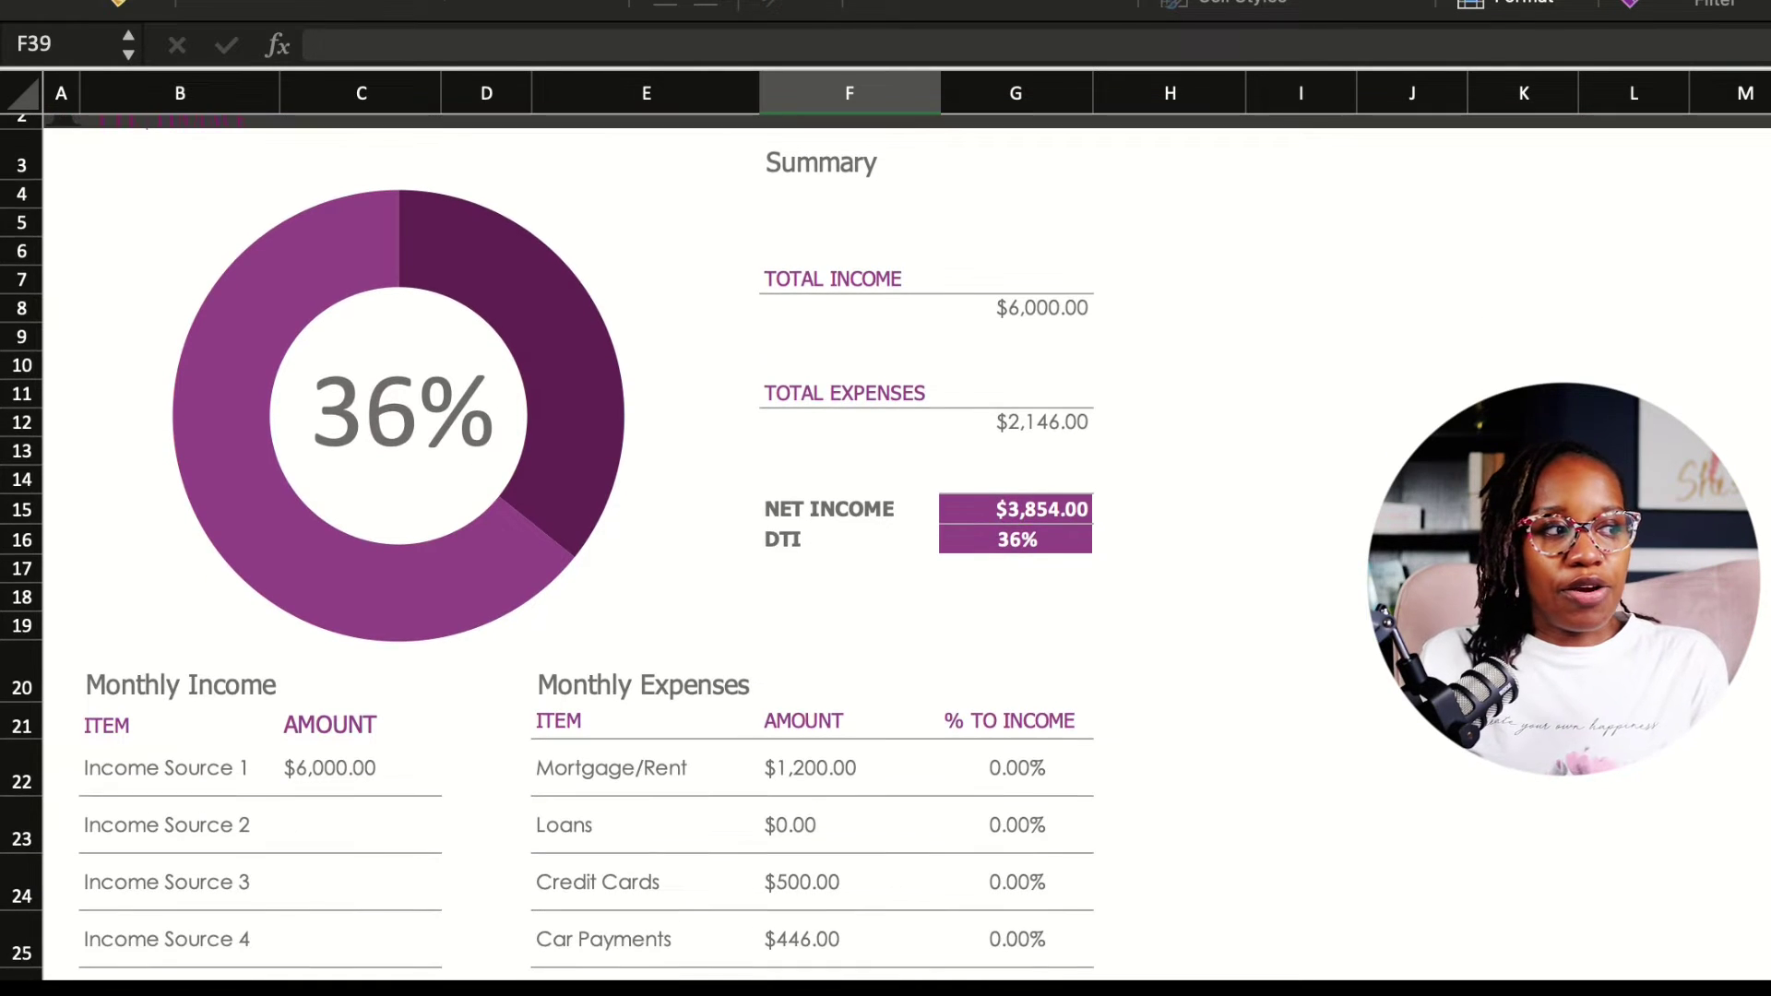
pyautogui.click(360, 767)
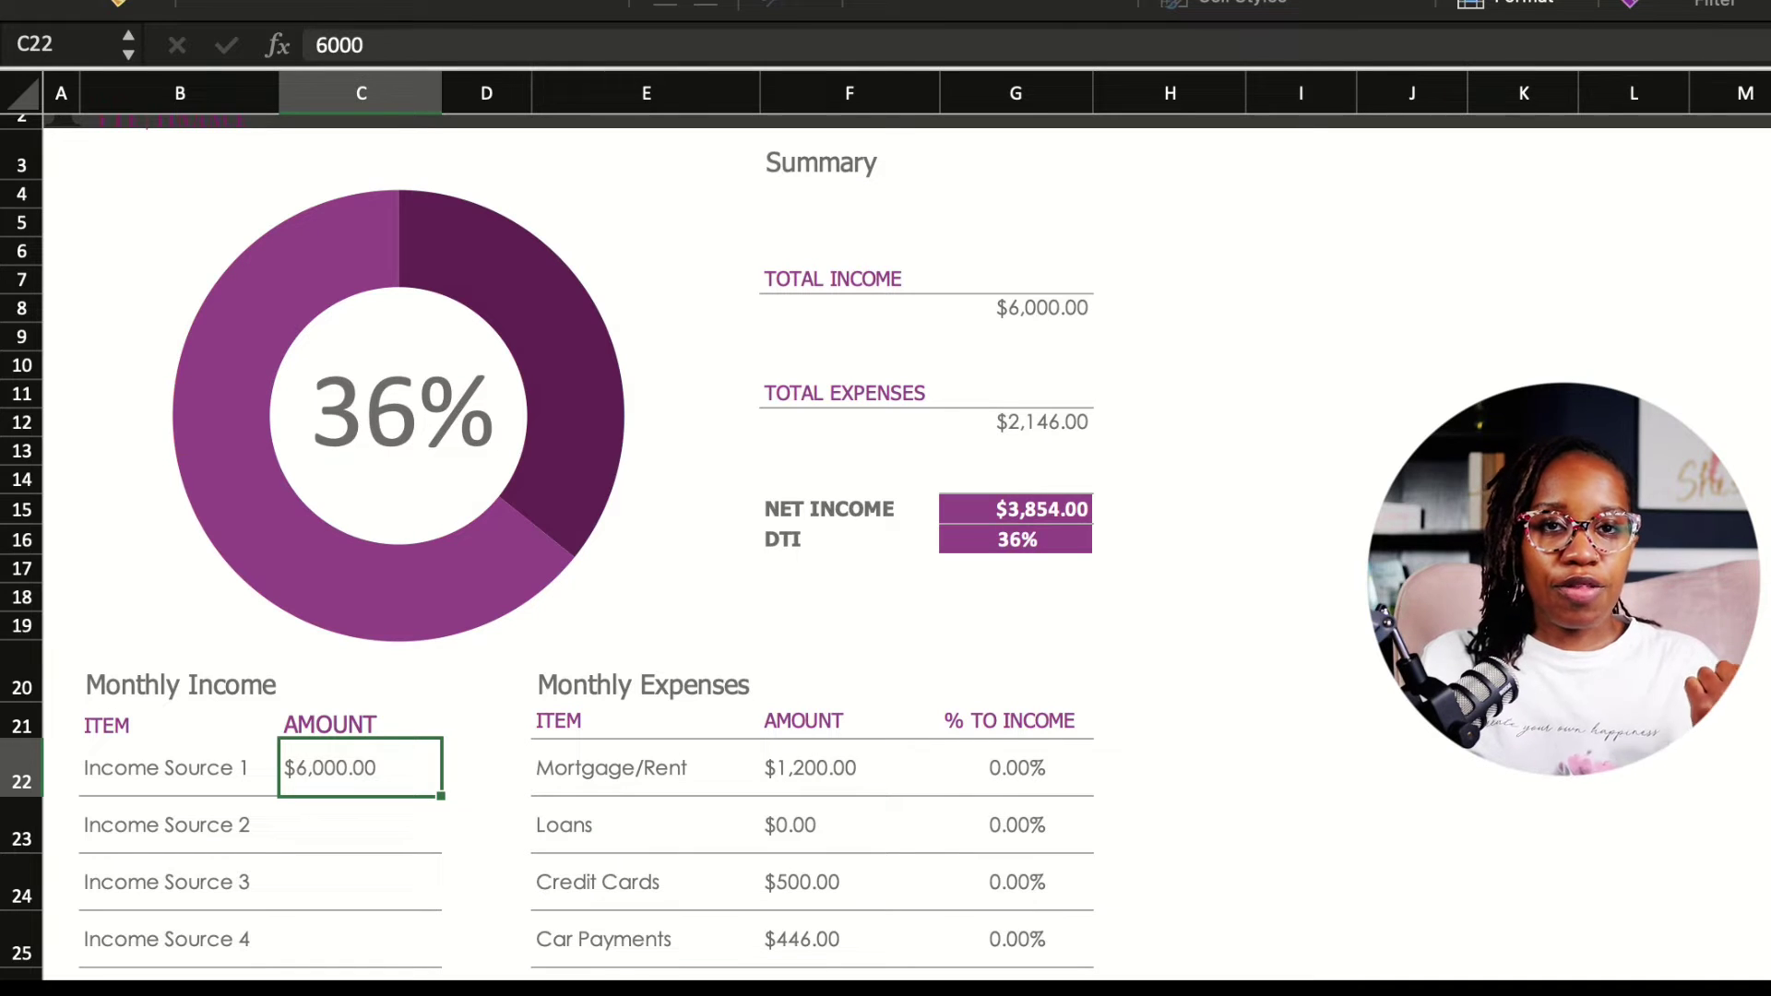
pyautogui.click(359, 826)
pyautogui.write('1000')
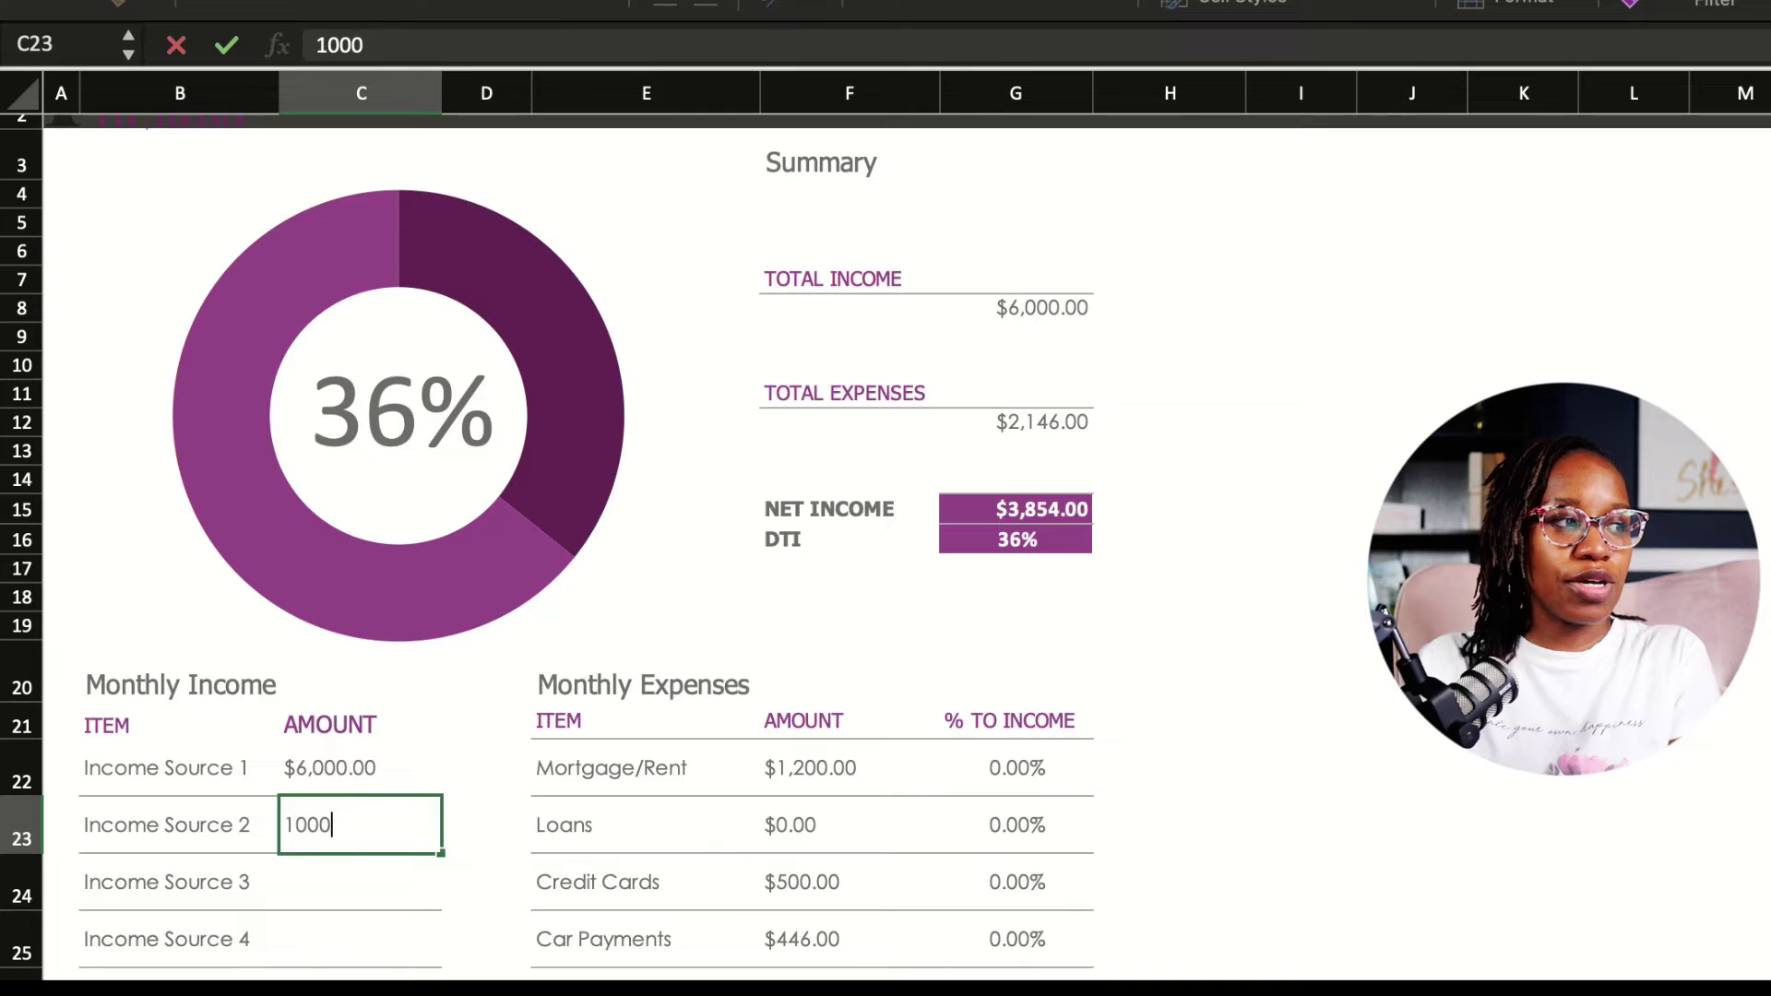
pyautogui.press('Return')
pyautogui.click(359, 769)
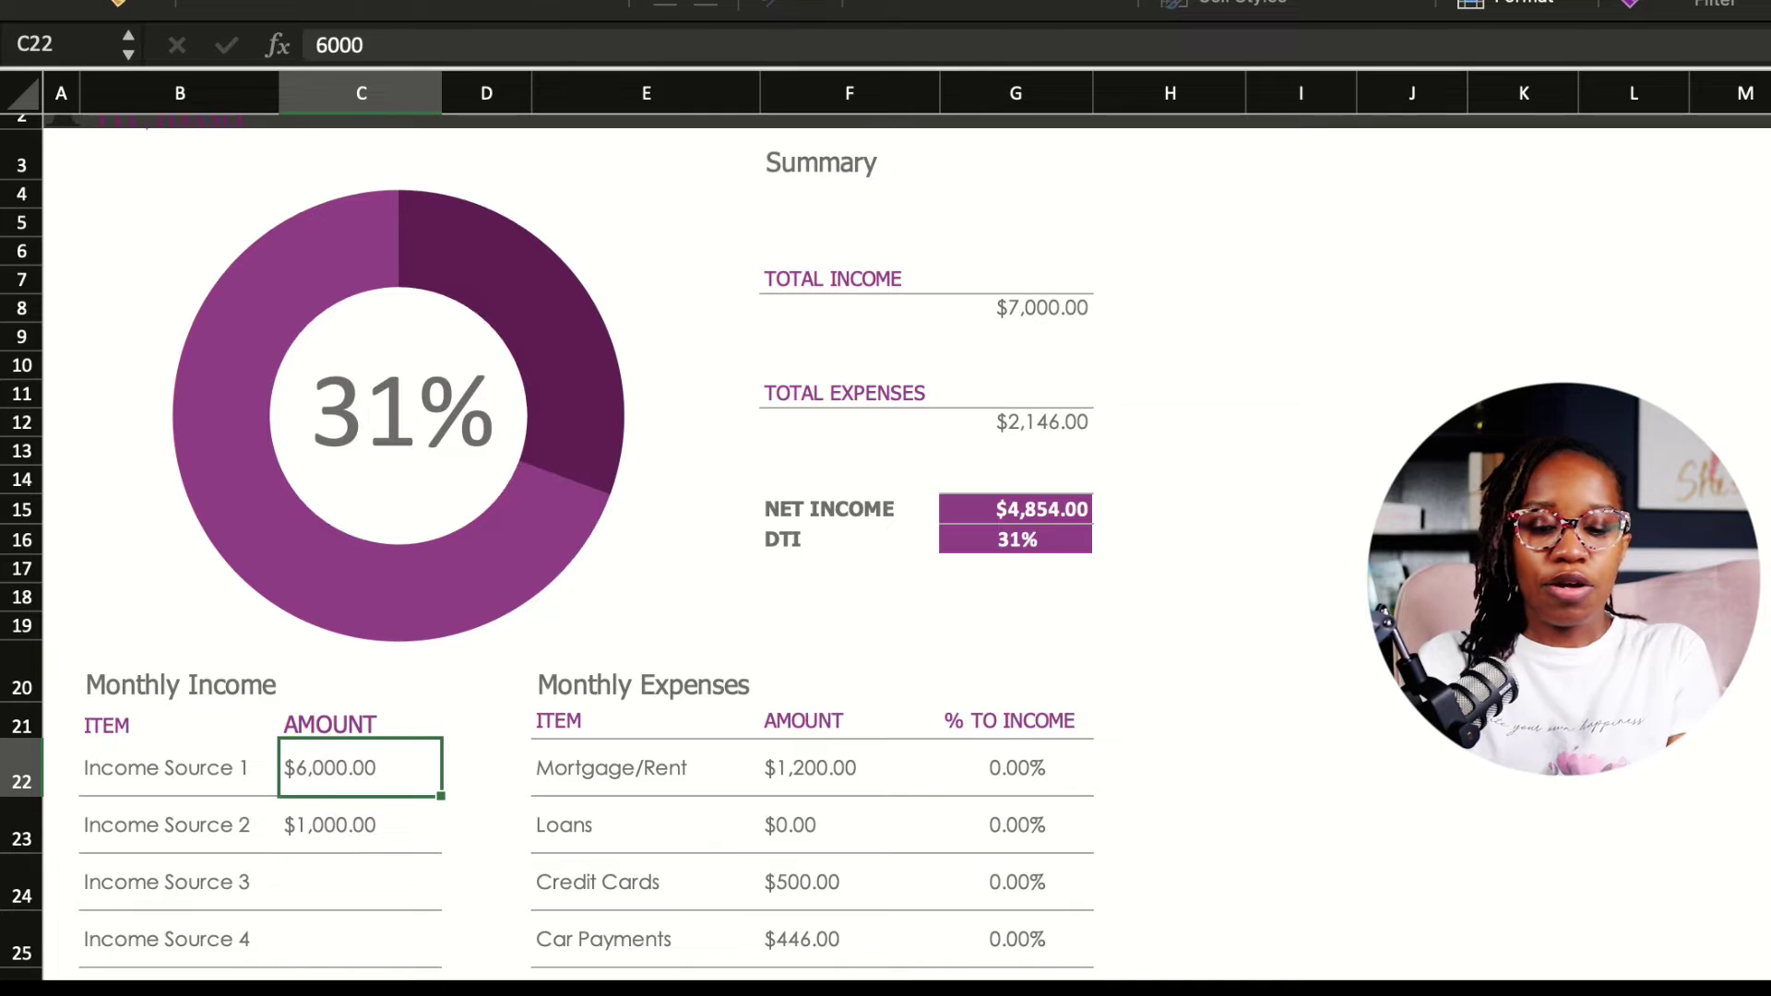
pyautogui.write('7,00')
pyautogui.write('0')
pyautogui.press('Return')
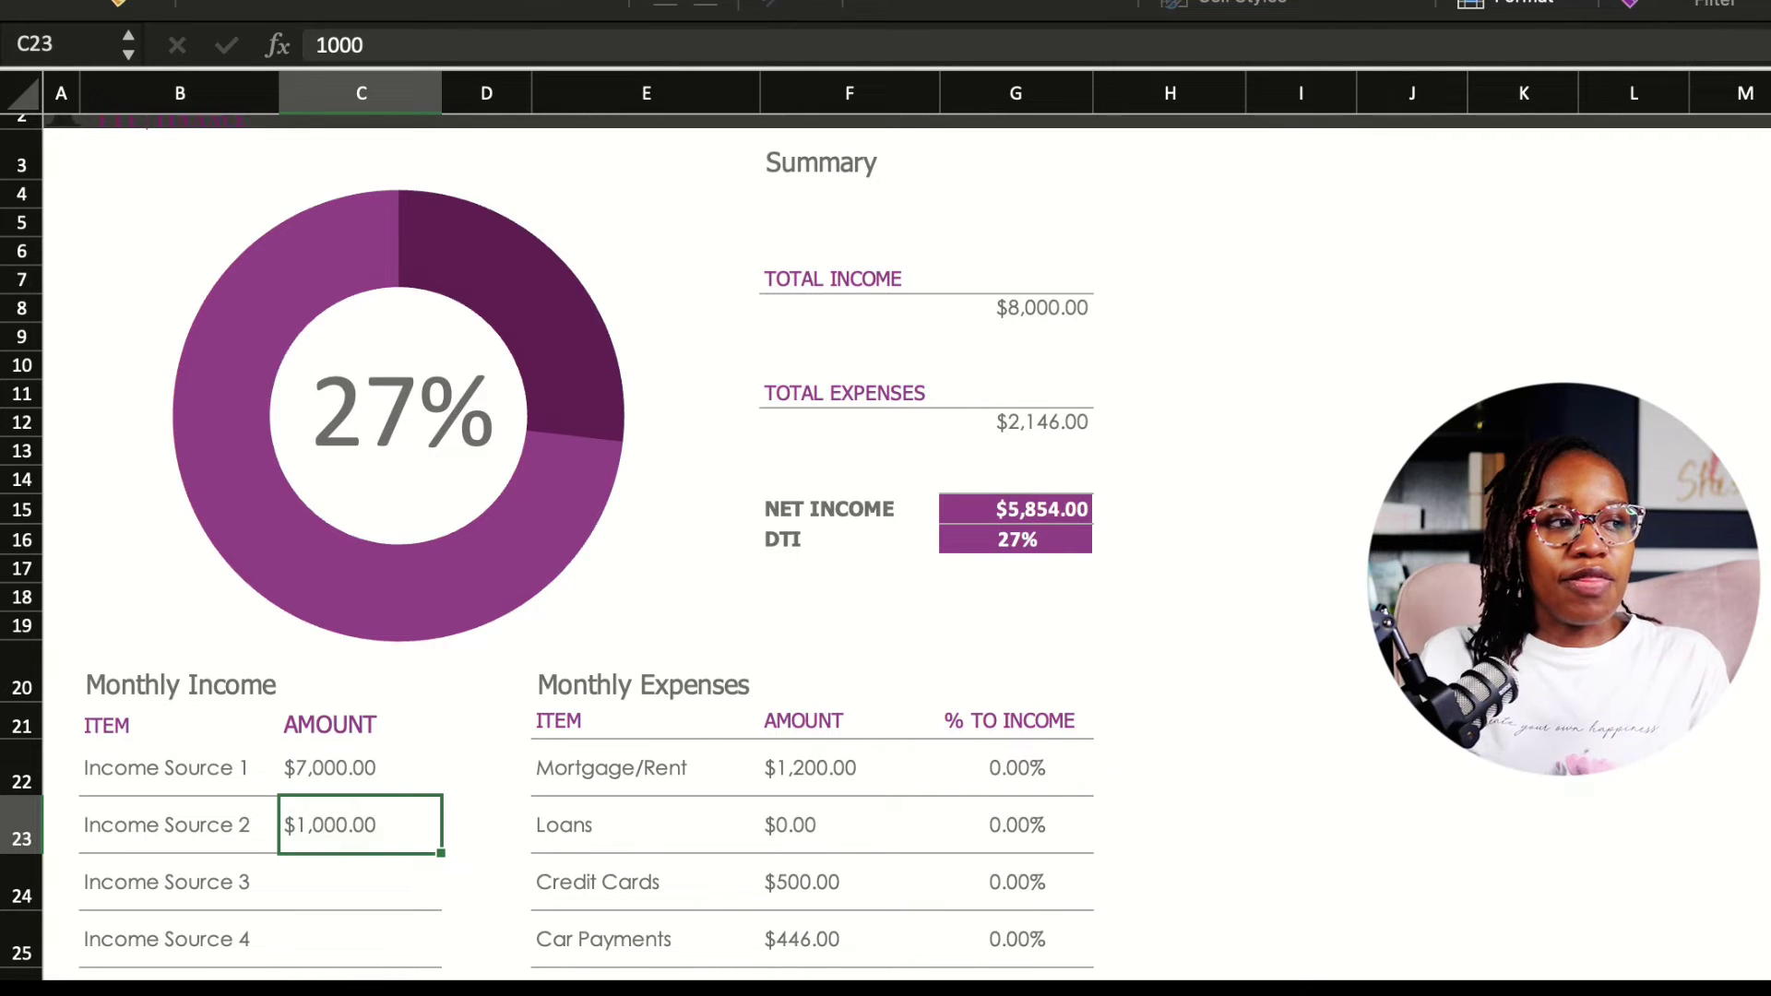
pyautogui.click(849, 768)
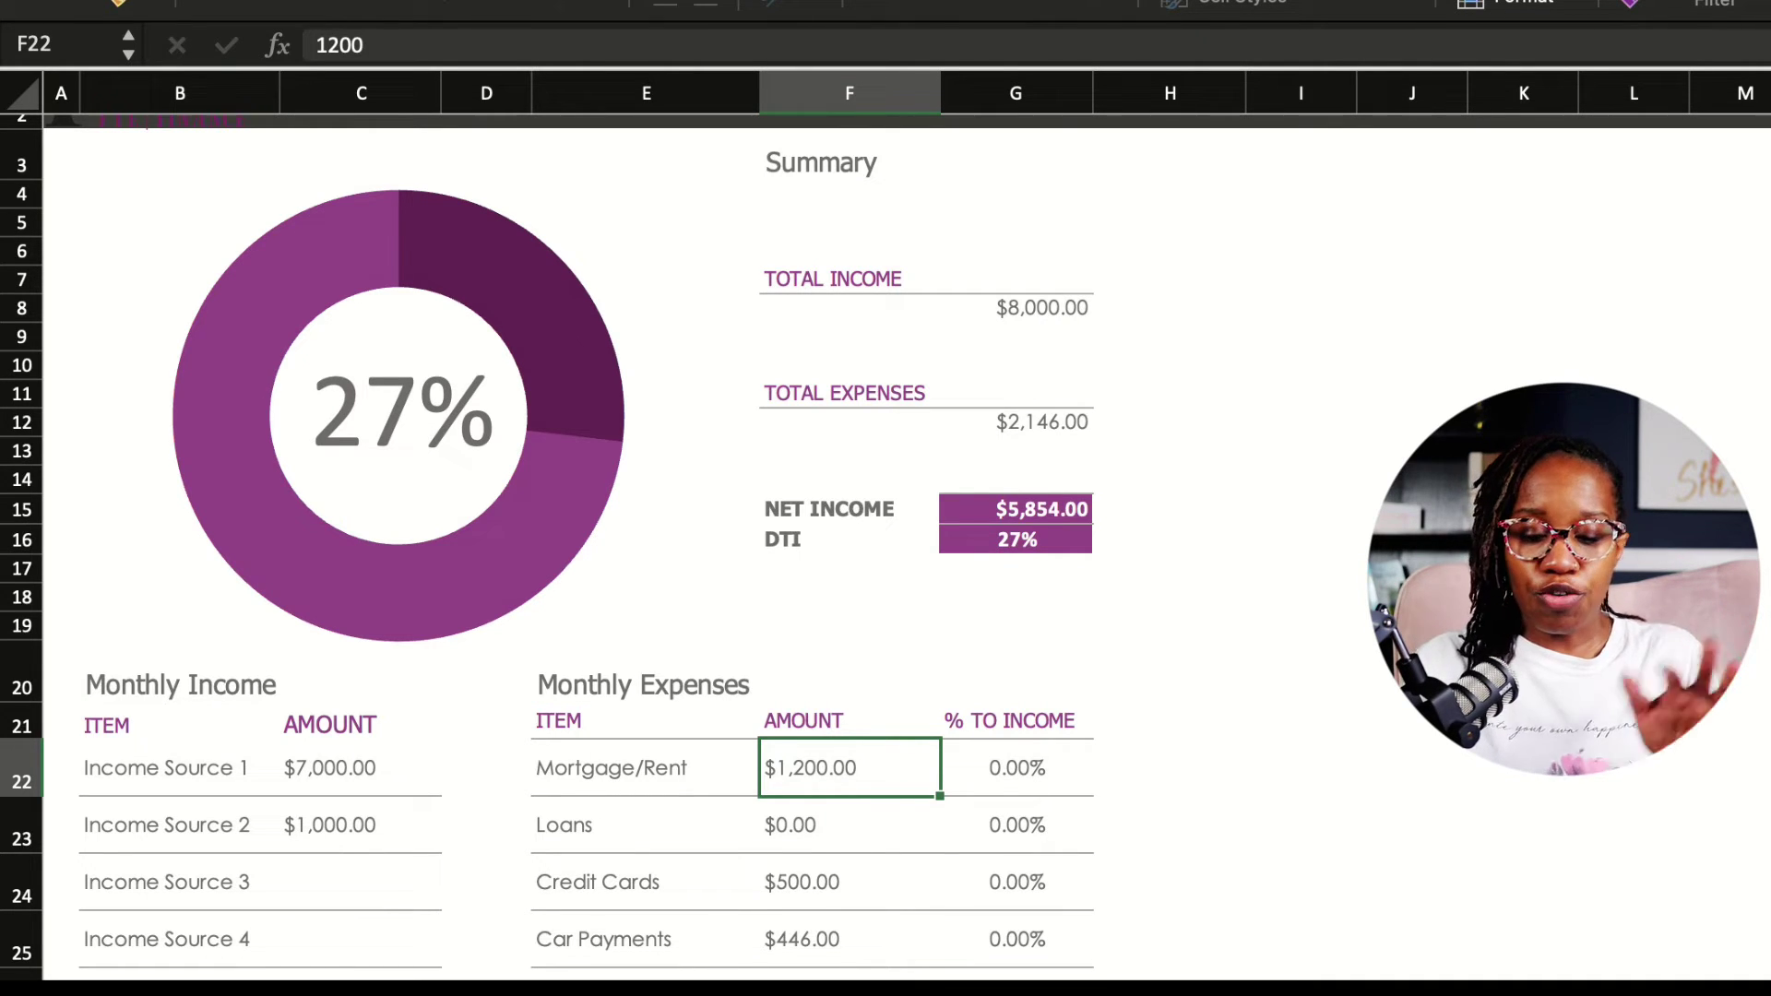
# Enter lender expenses: Mortgage/Rent $2,000 after a correction, Loans $1,500, Credit Cards $2,000
pyautogui.write('5000')
pyautogui.press('Return')
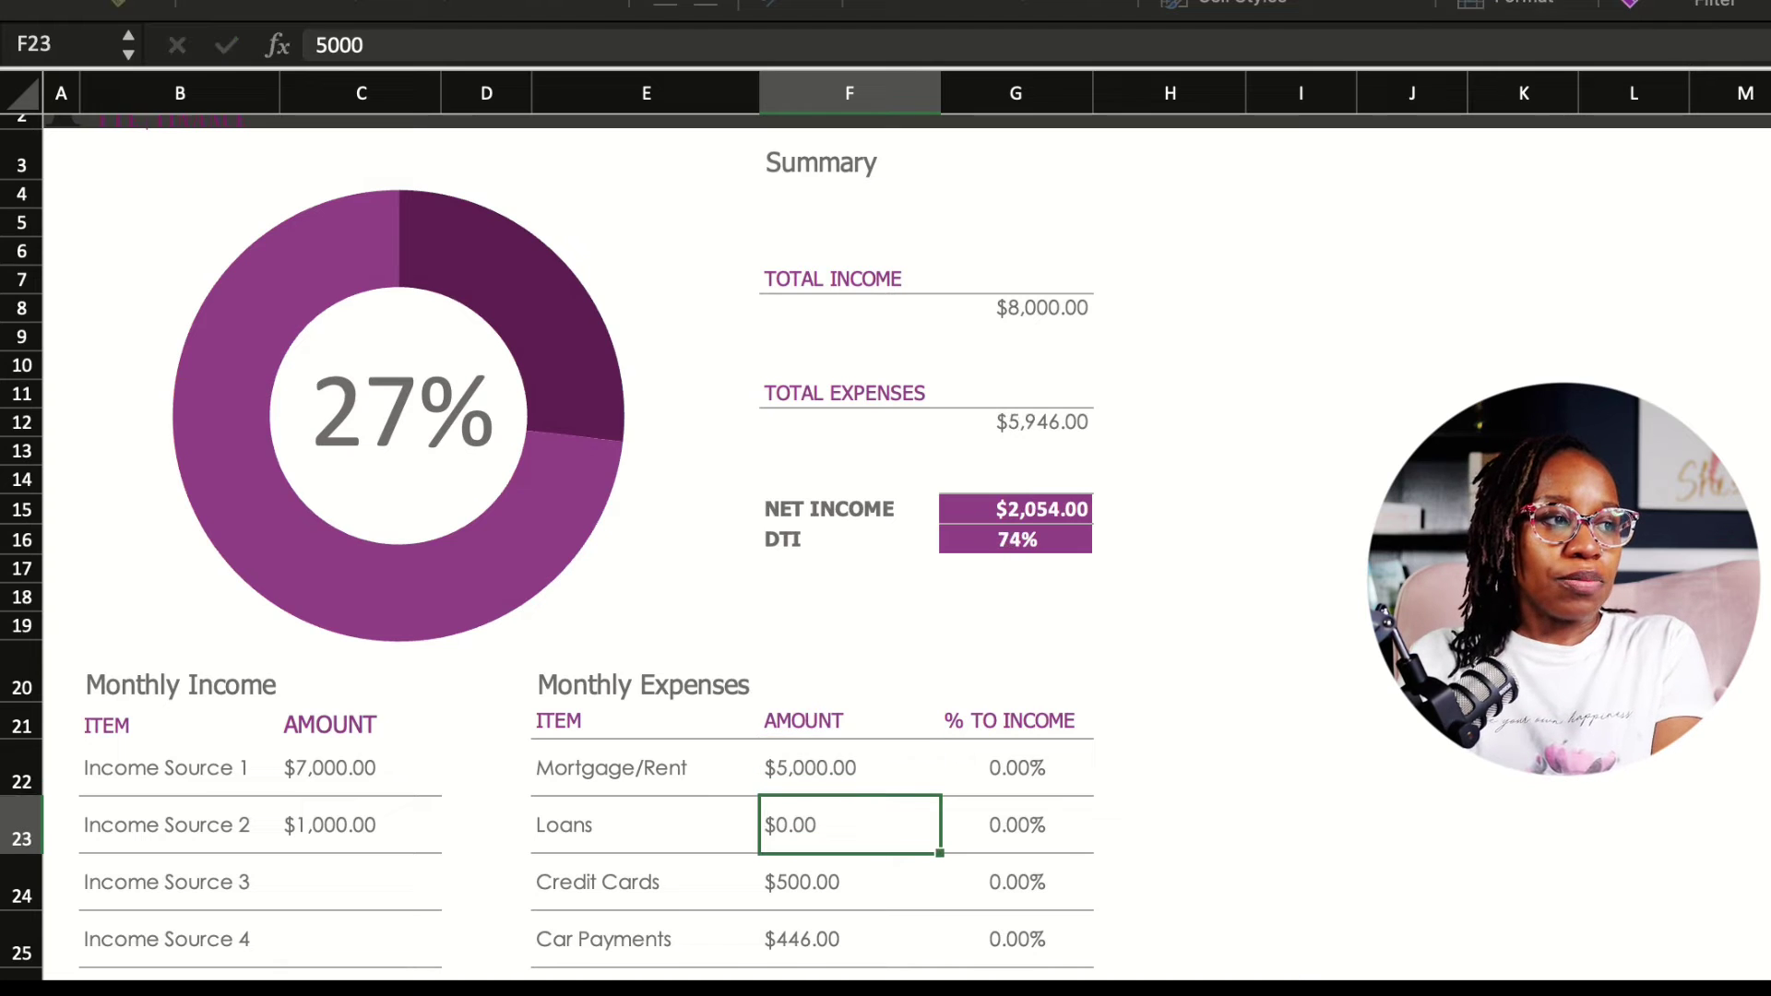
pyautogui.click(849, 769)
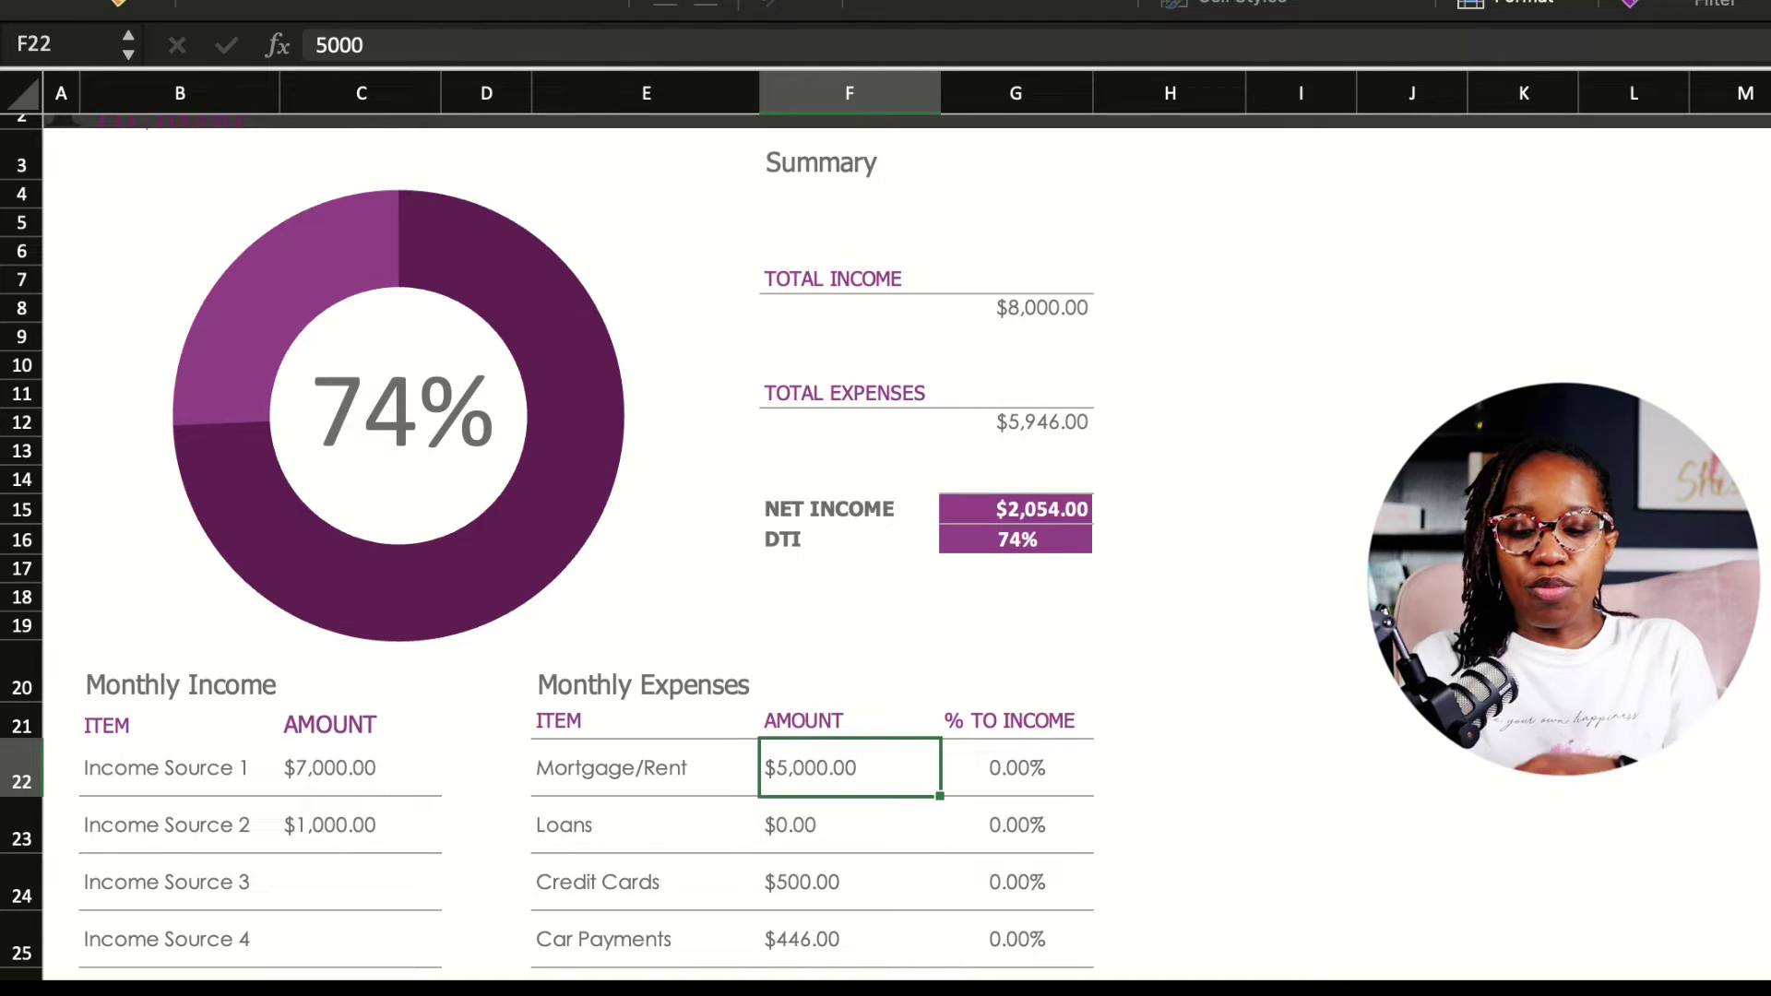
pyautogui.write('4')
pyautogui.press('BackSpace')
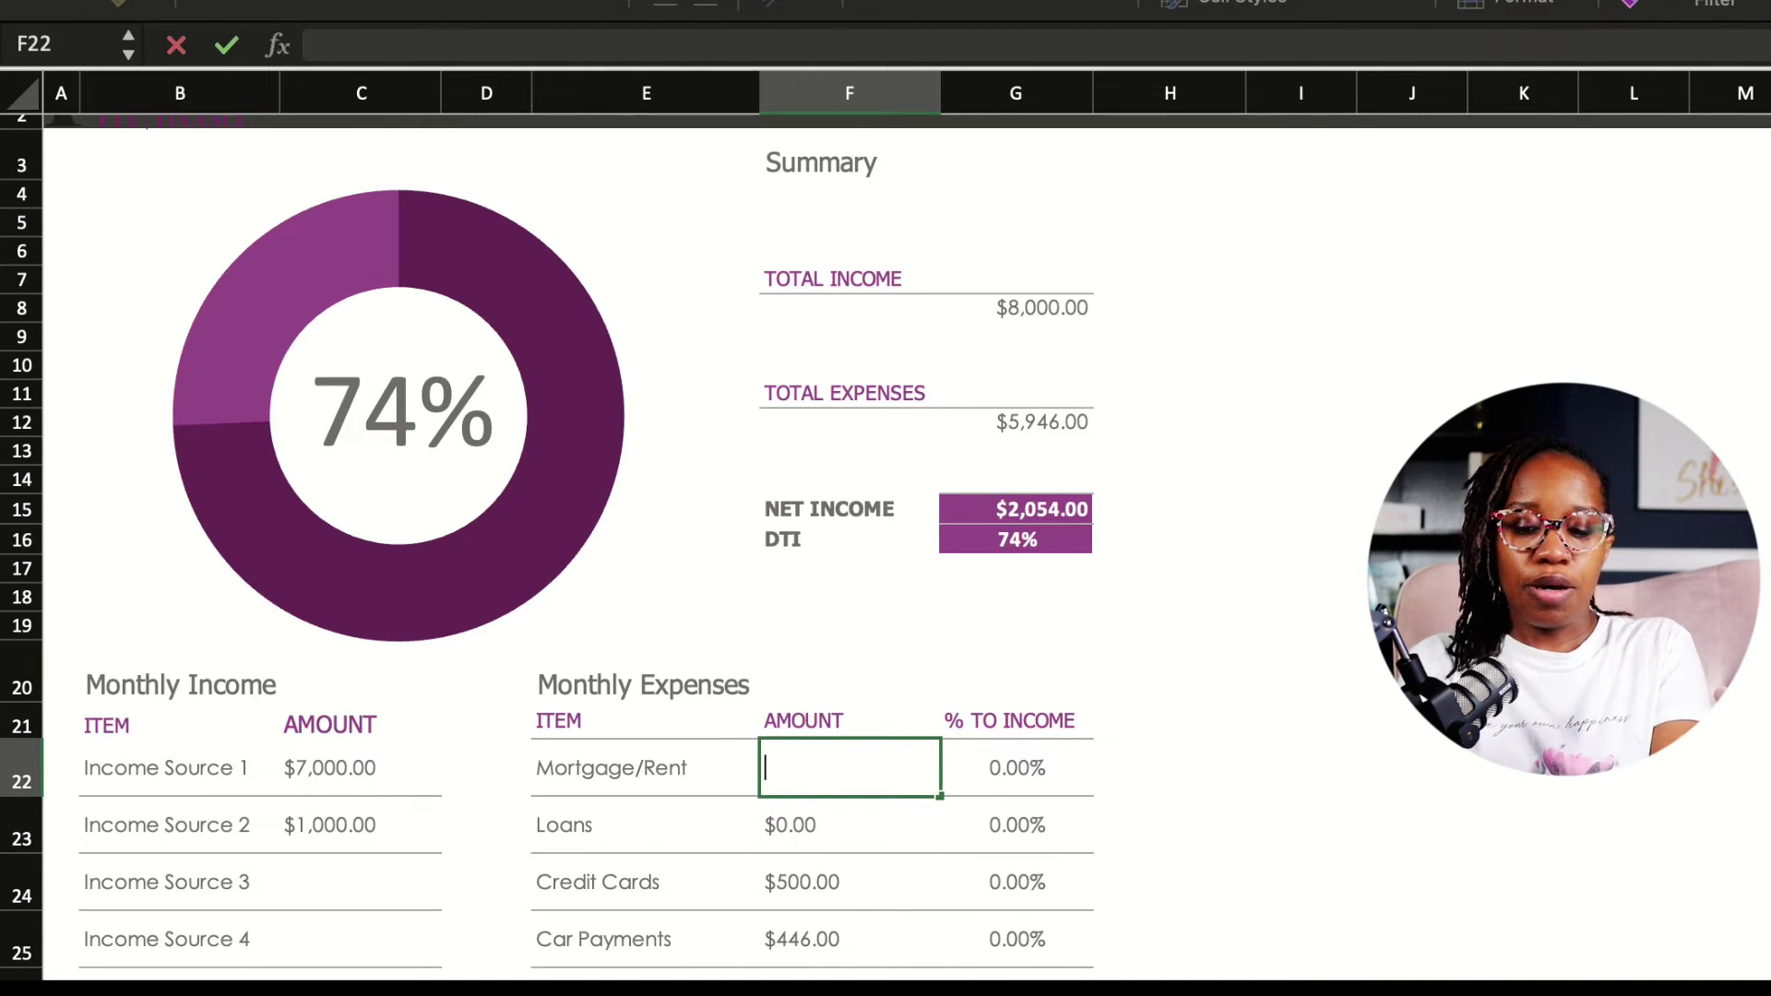
pyautogui.write('2,000')
pyautogui.press('Return')
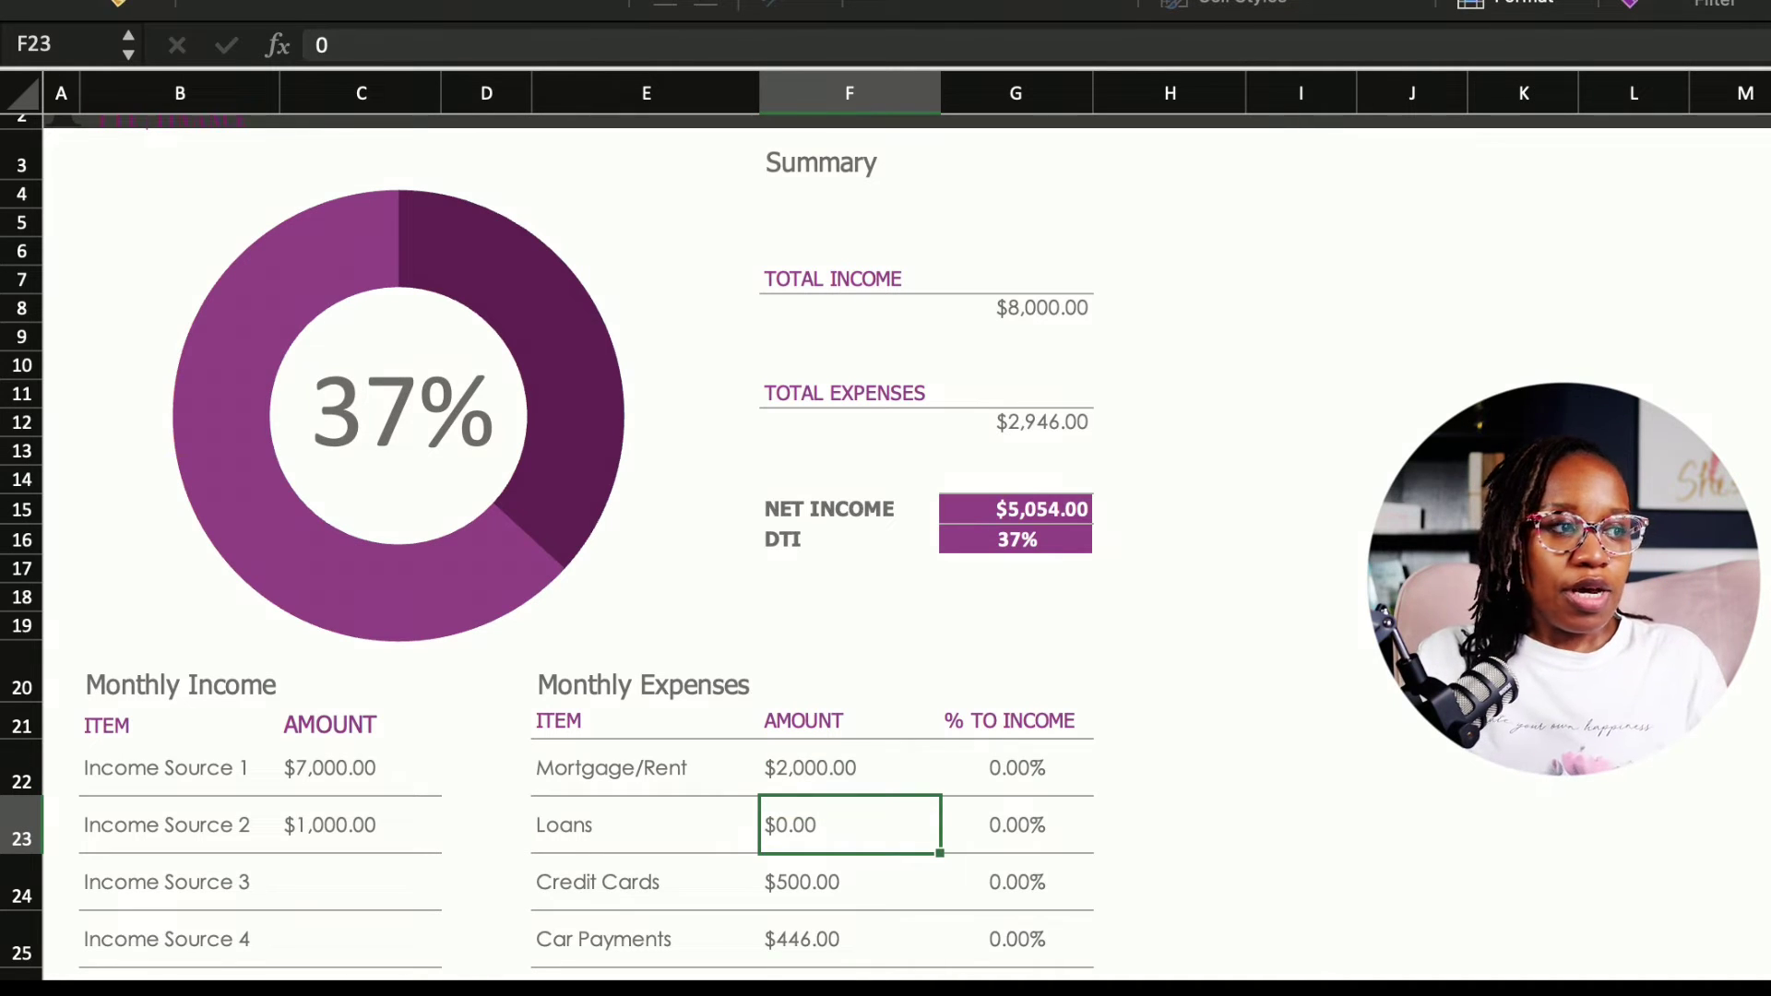
pyautogui.write('1500')
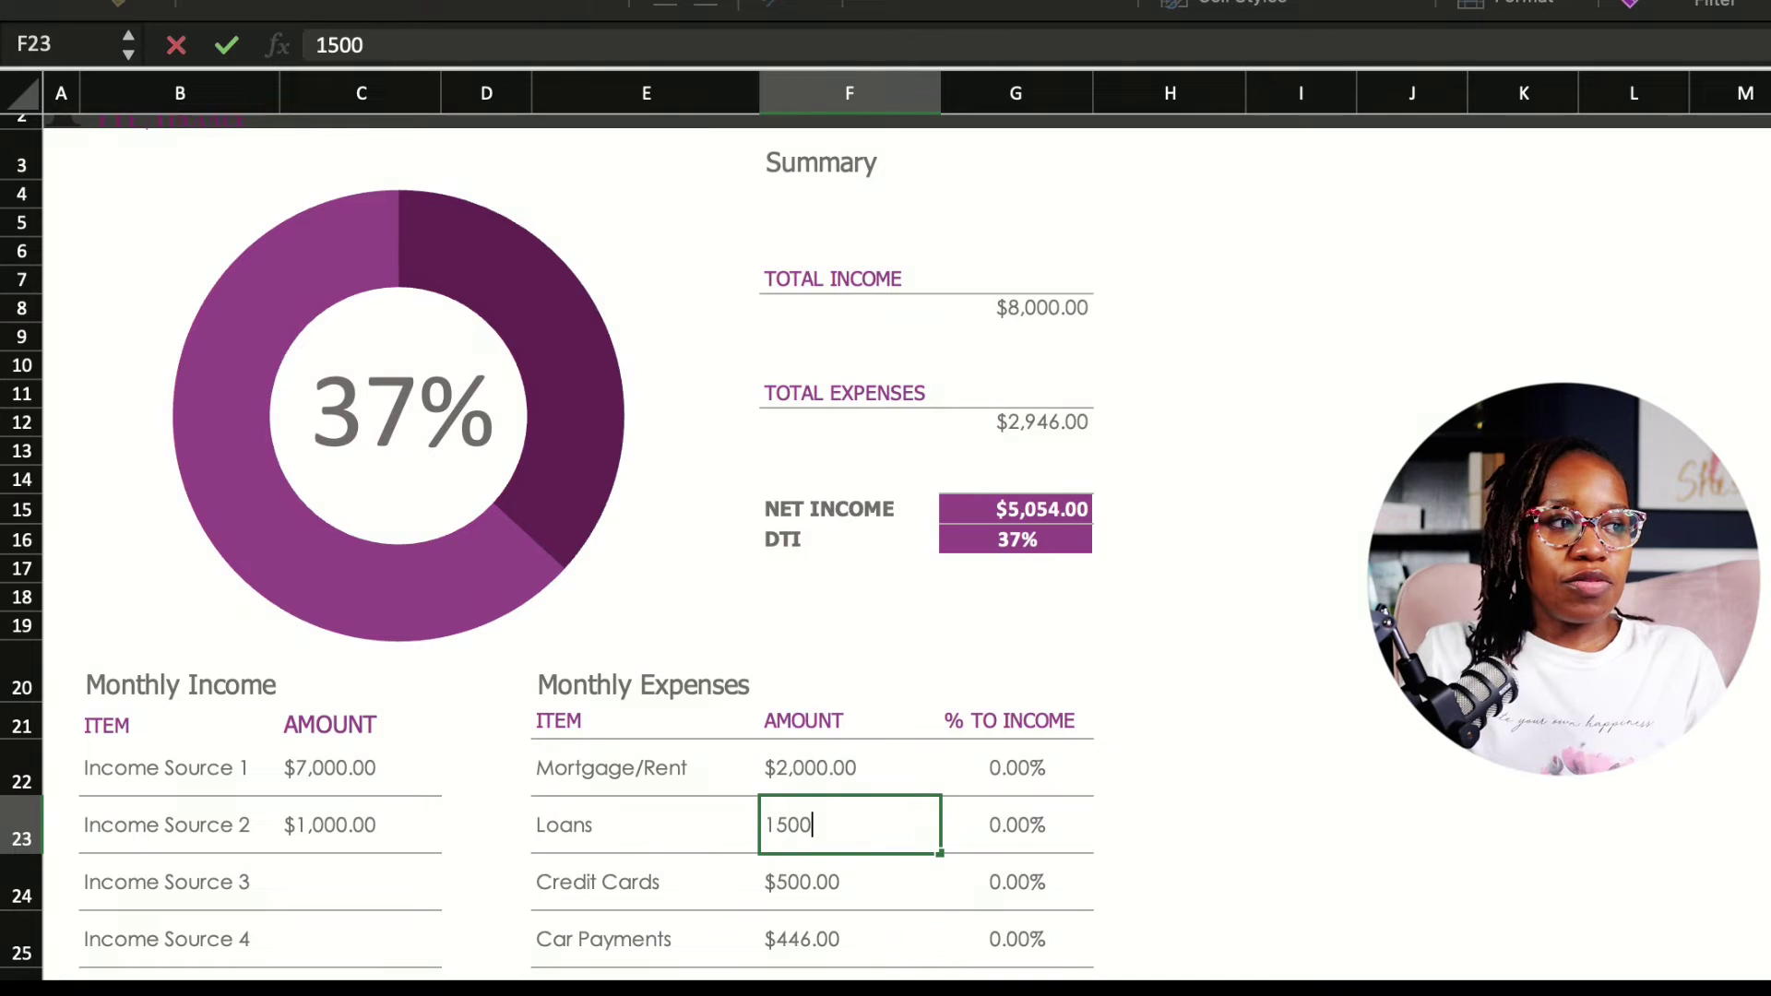
pyautogui.press('Return')
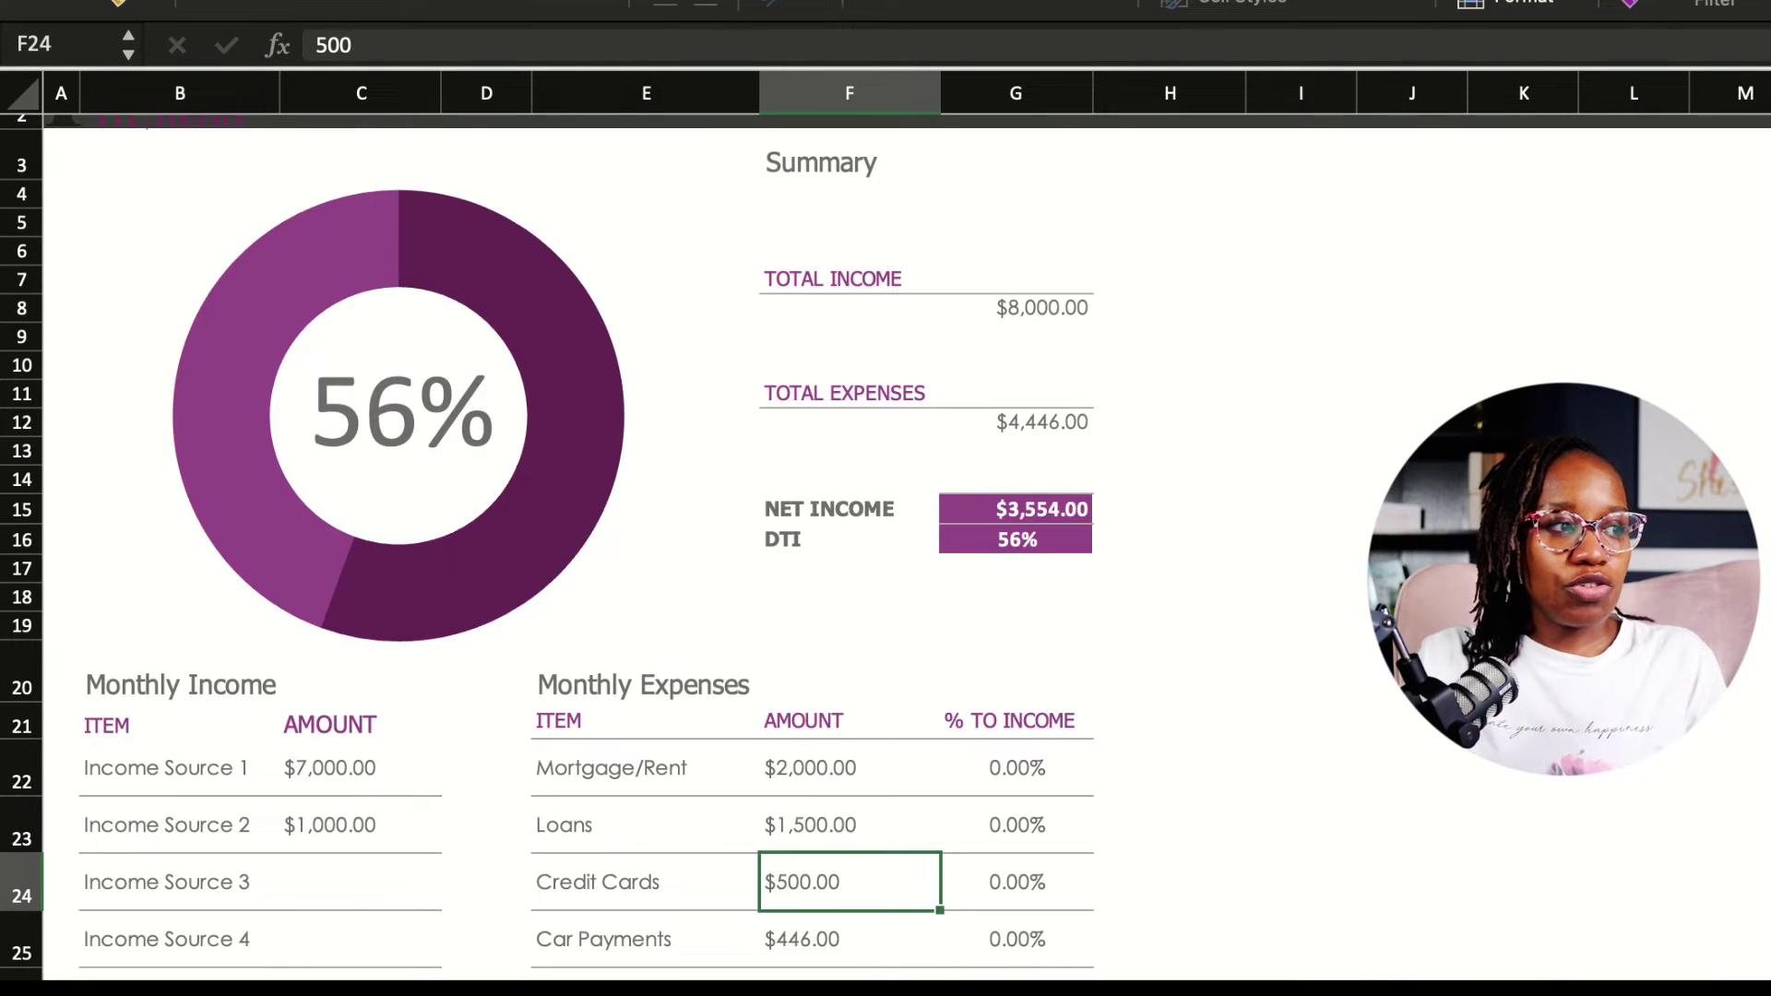
pyautogui.write('2000')
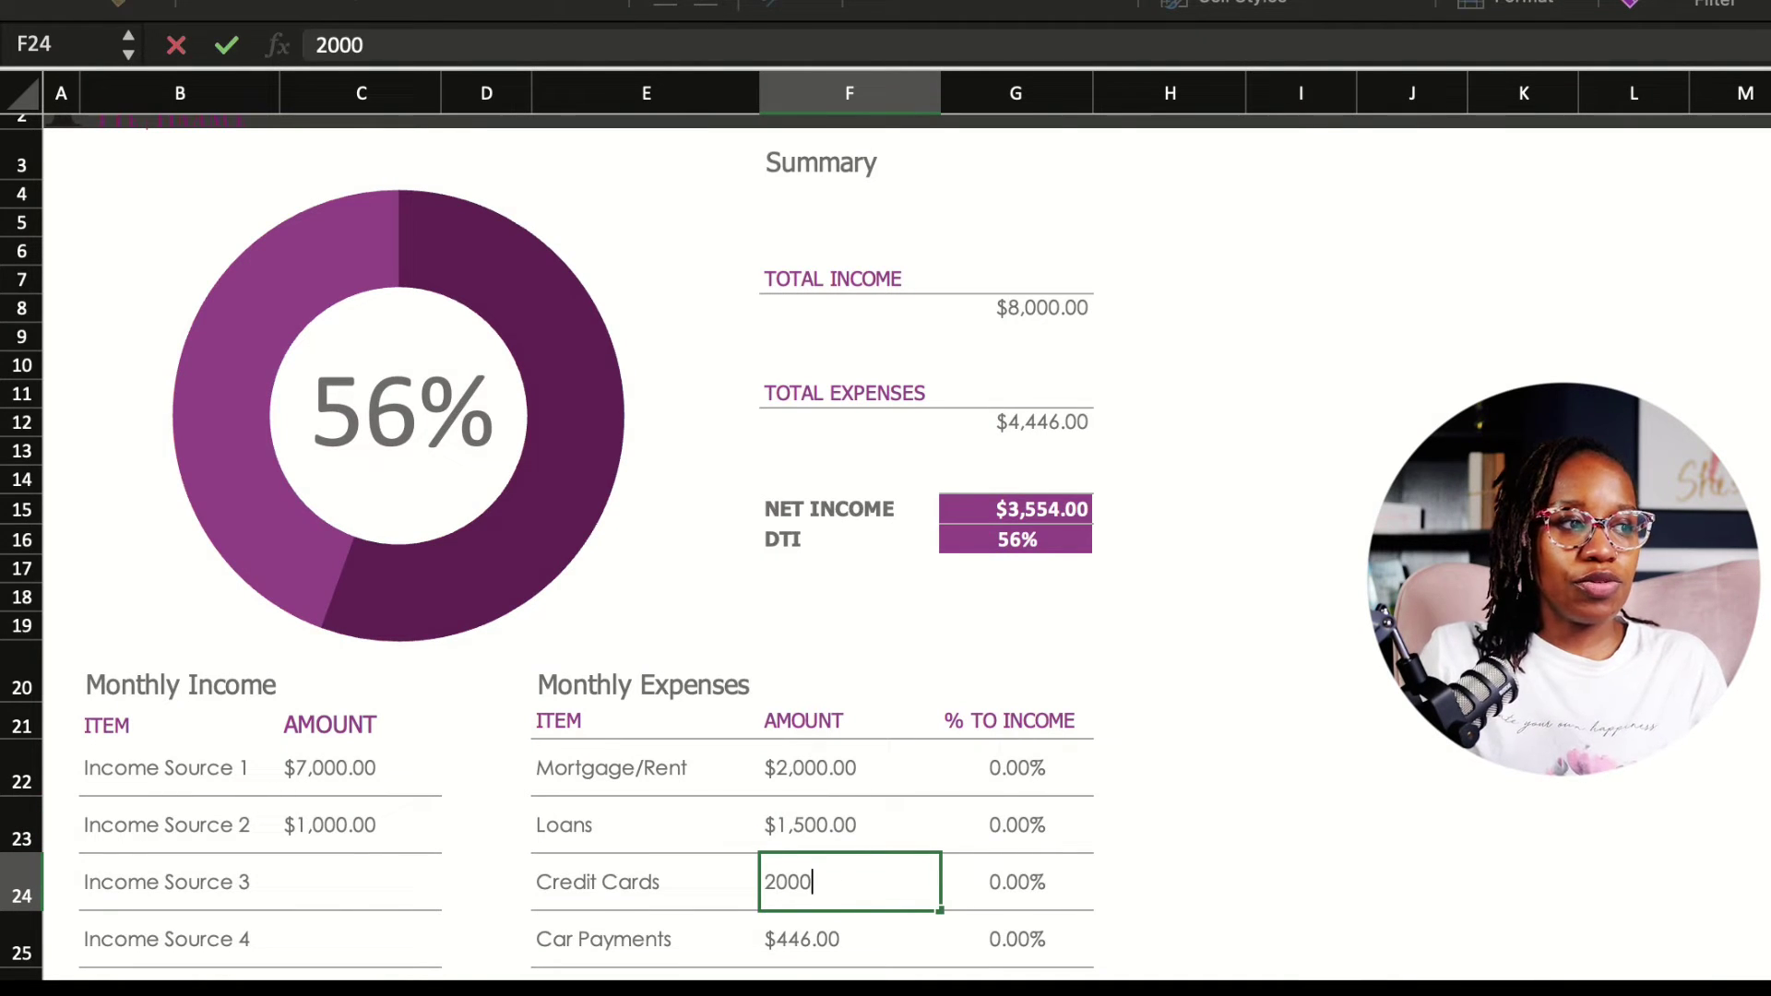
pyautogui.press('Return')
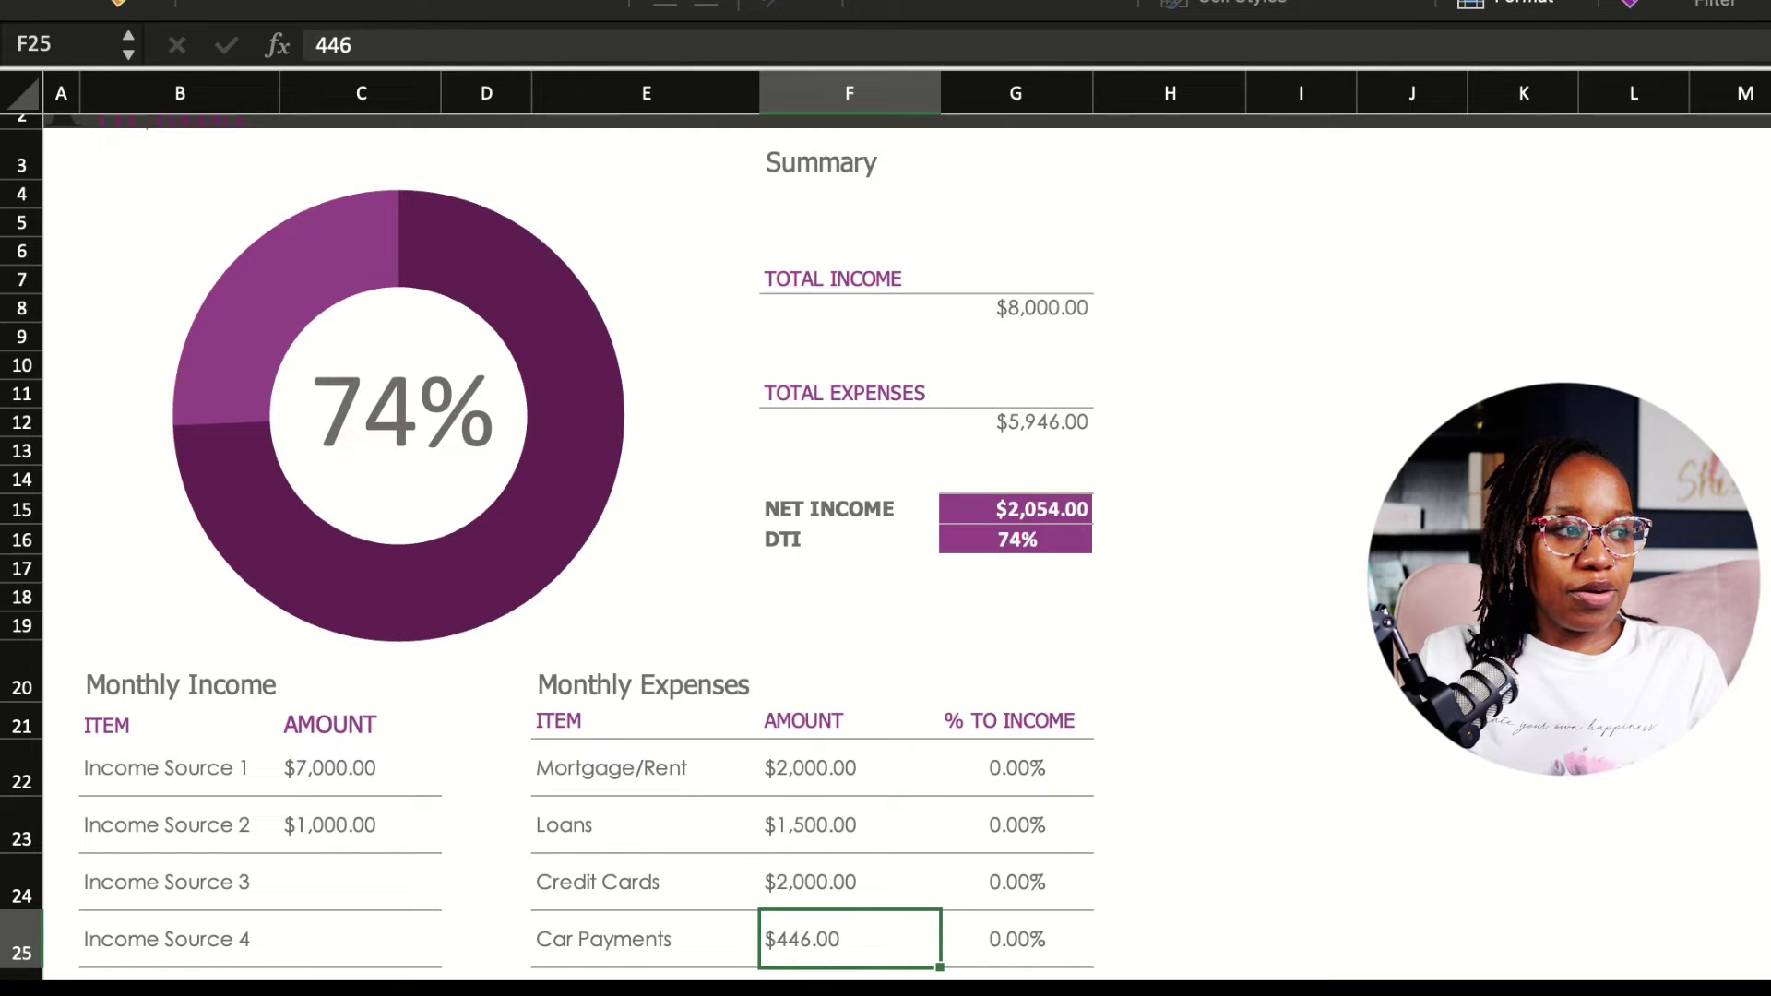
# Correct Credit Cards and Loans to $500 each and set Car Payments to $350
pyautogui.click(849, 882)
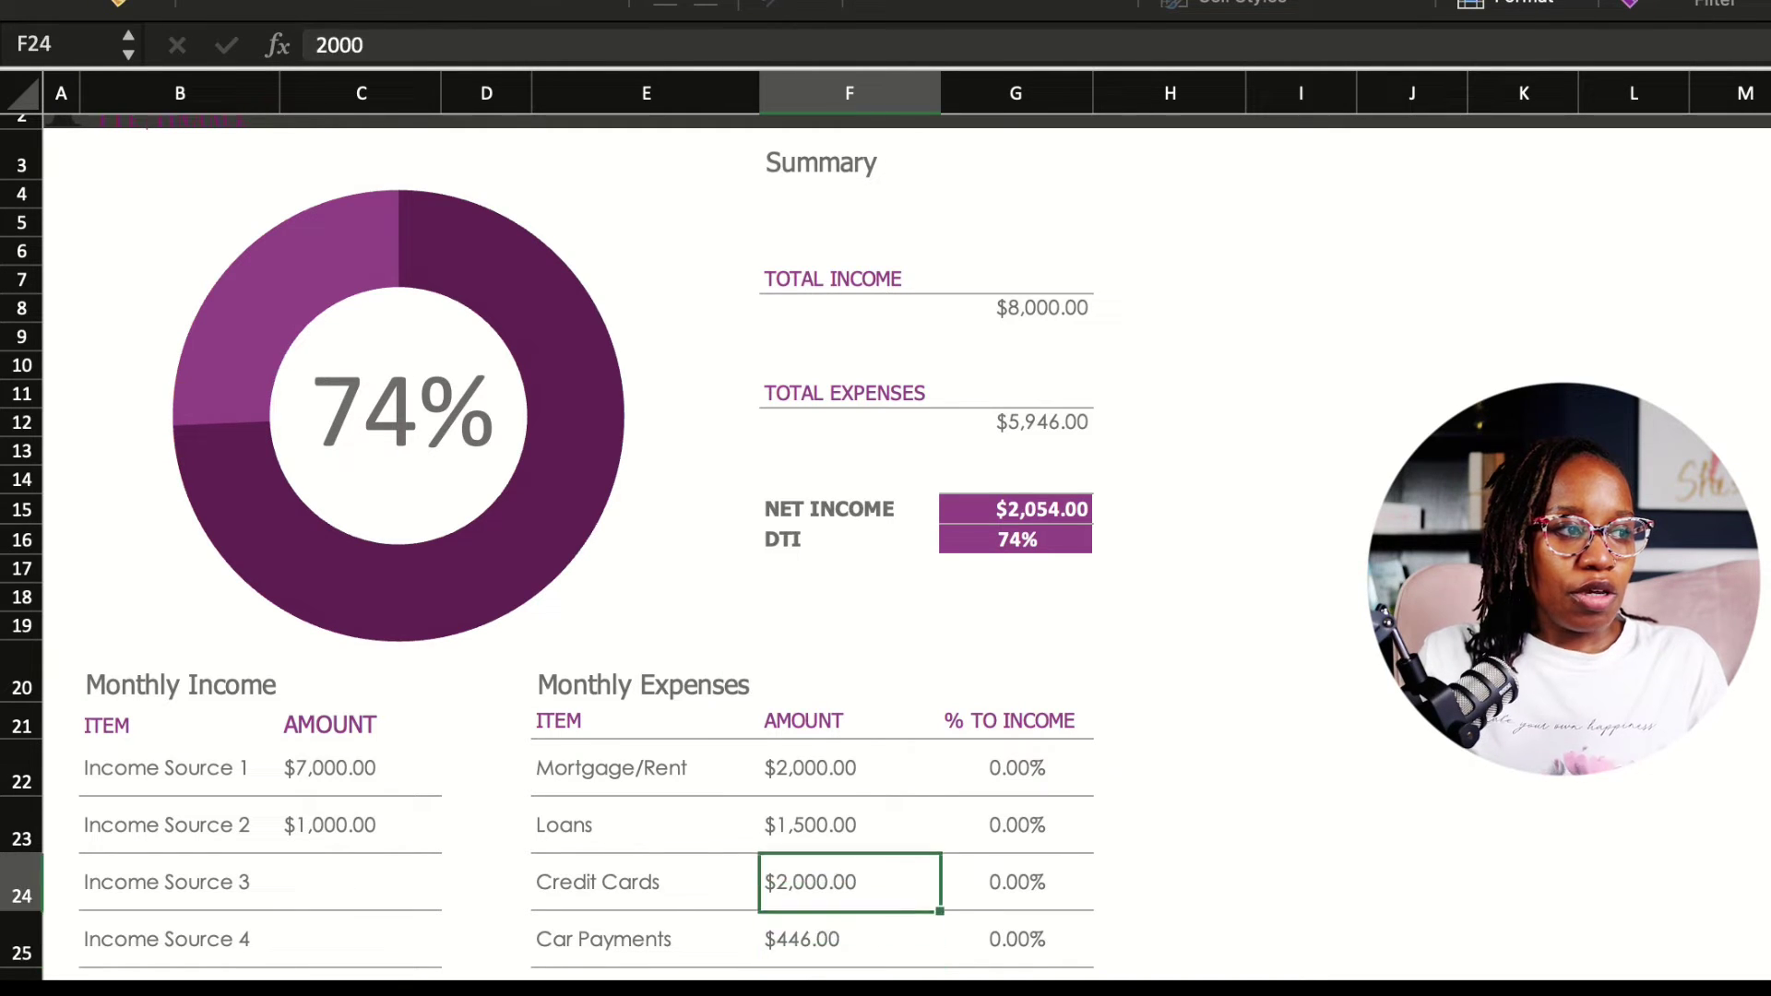
pyautogui.write('500')
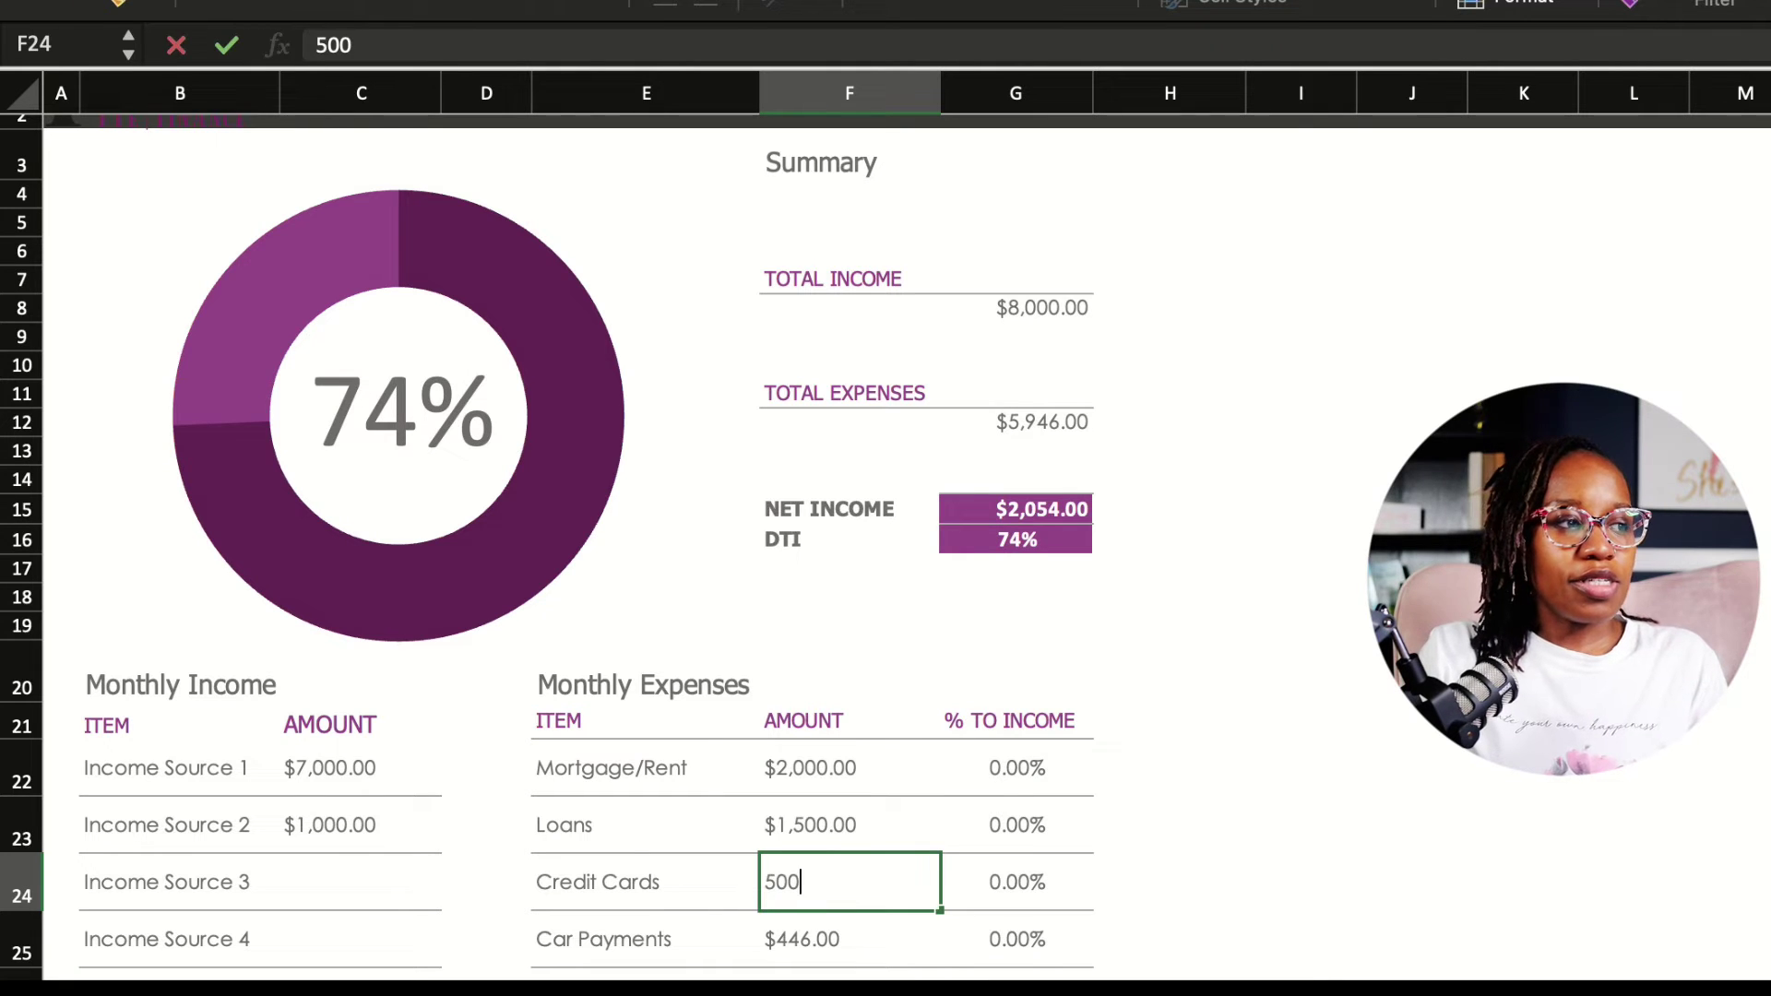
pyautogui.press('Return')
pyautogui.click(851, 881)
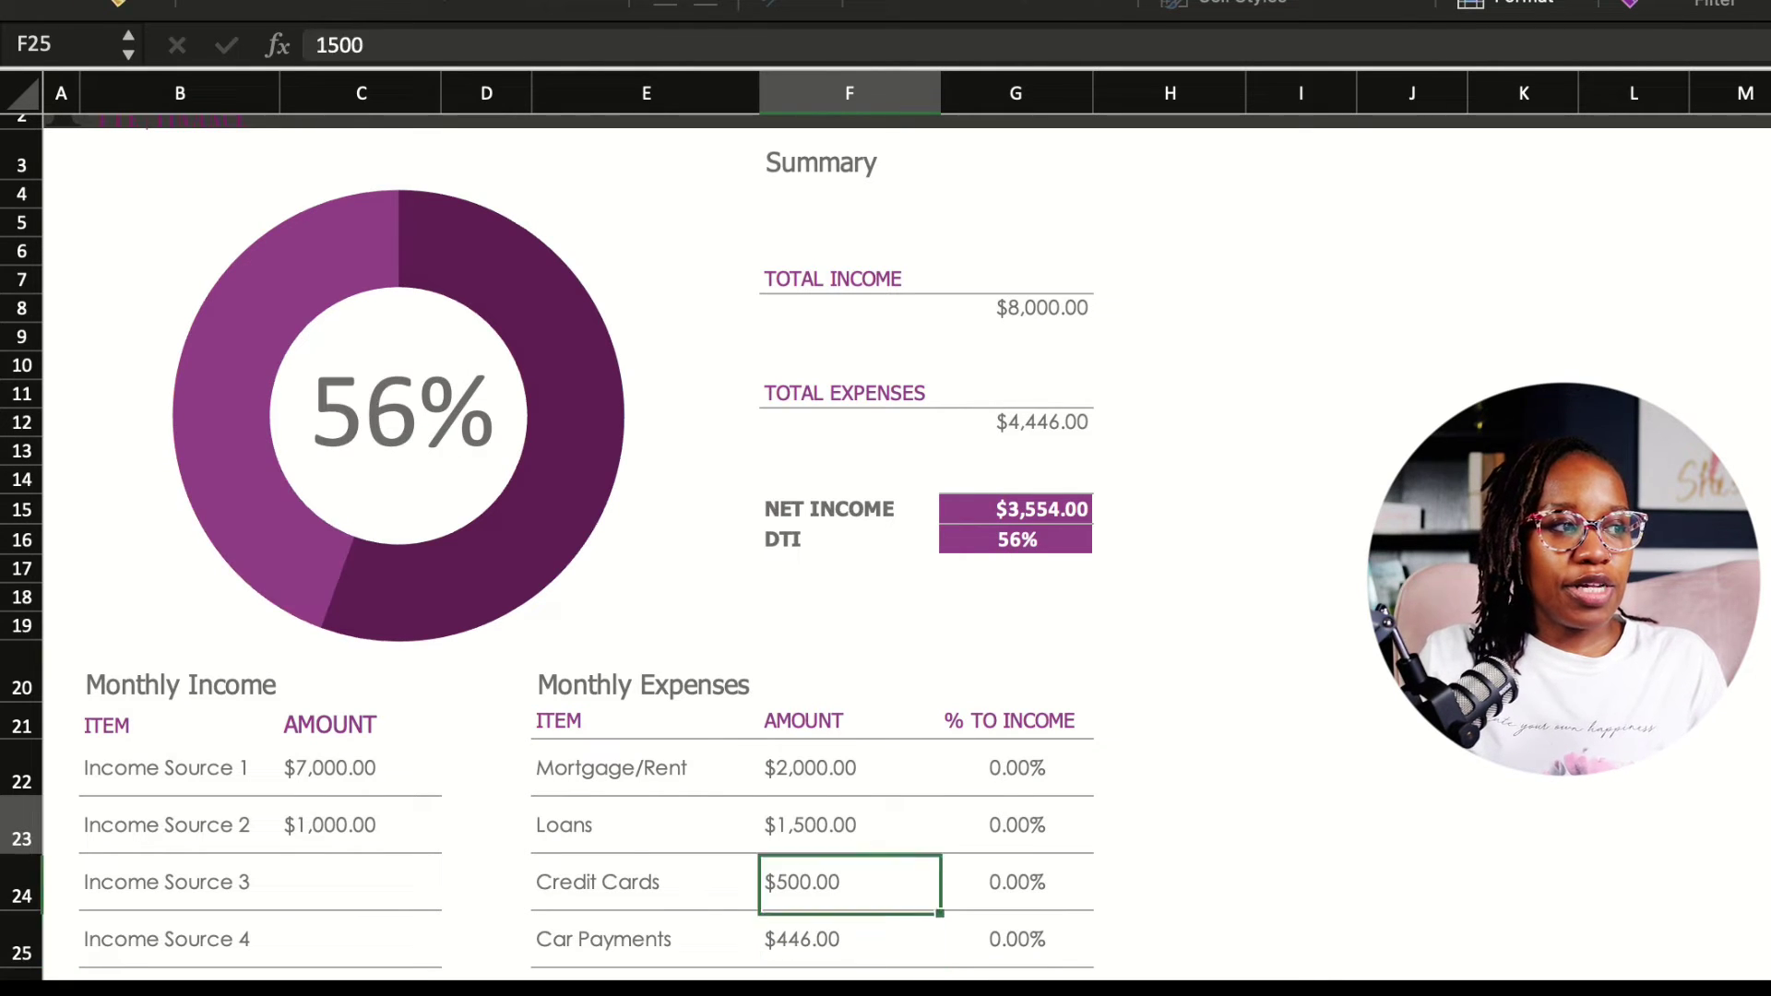
pyautogui.click(850, 826)
pyautogui.write('500')
pyautogui.press('Return')
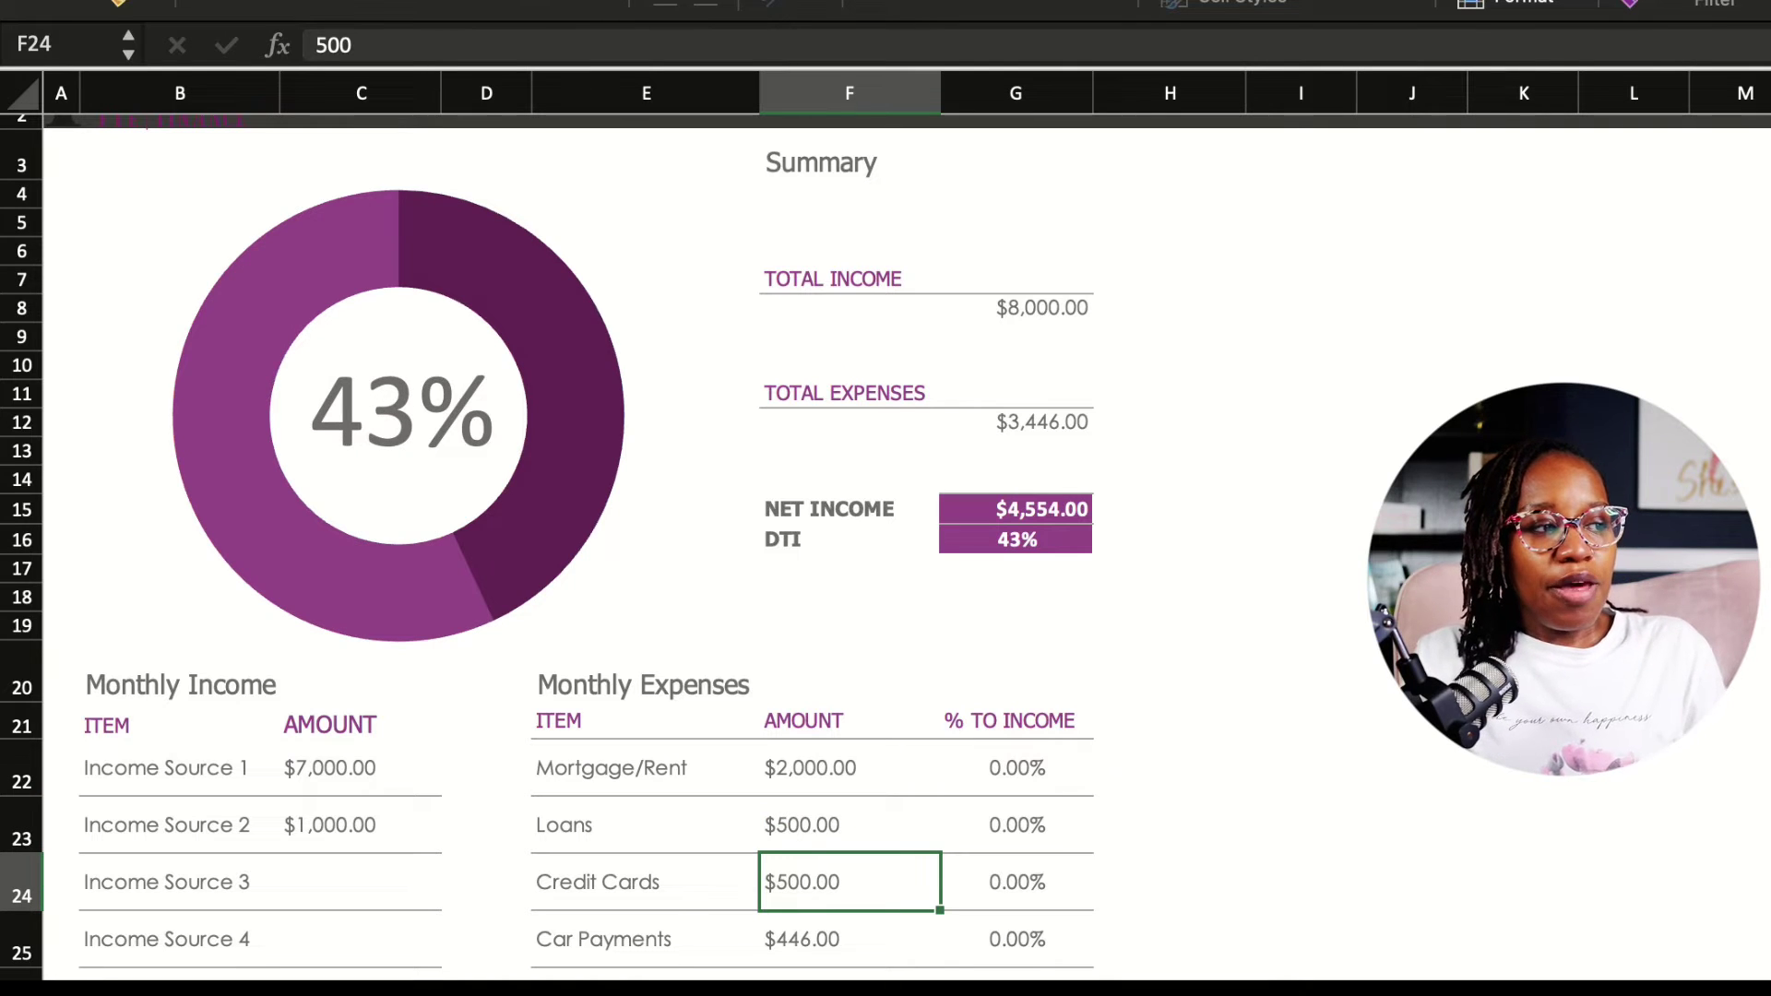
pyautogui.click(850, 940)
pyautogui.doubleClick(849, 939)
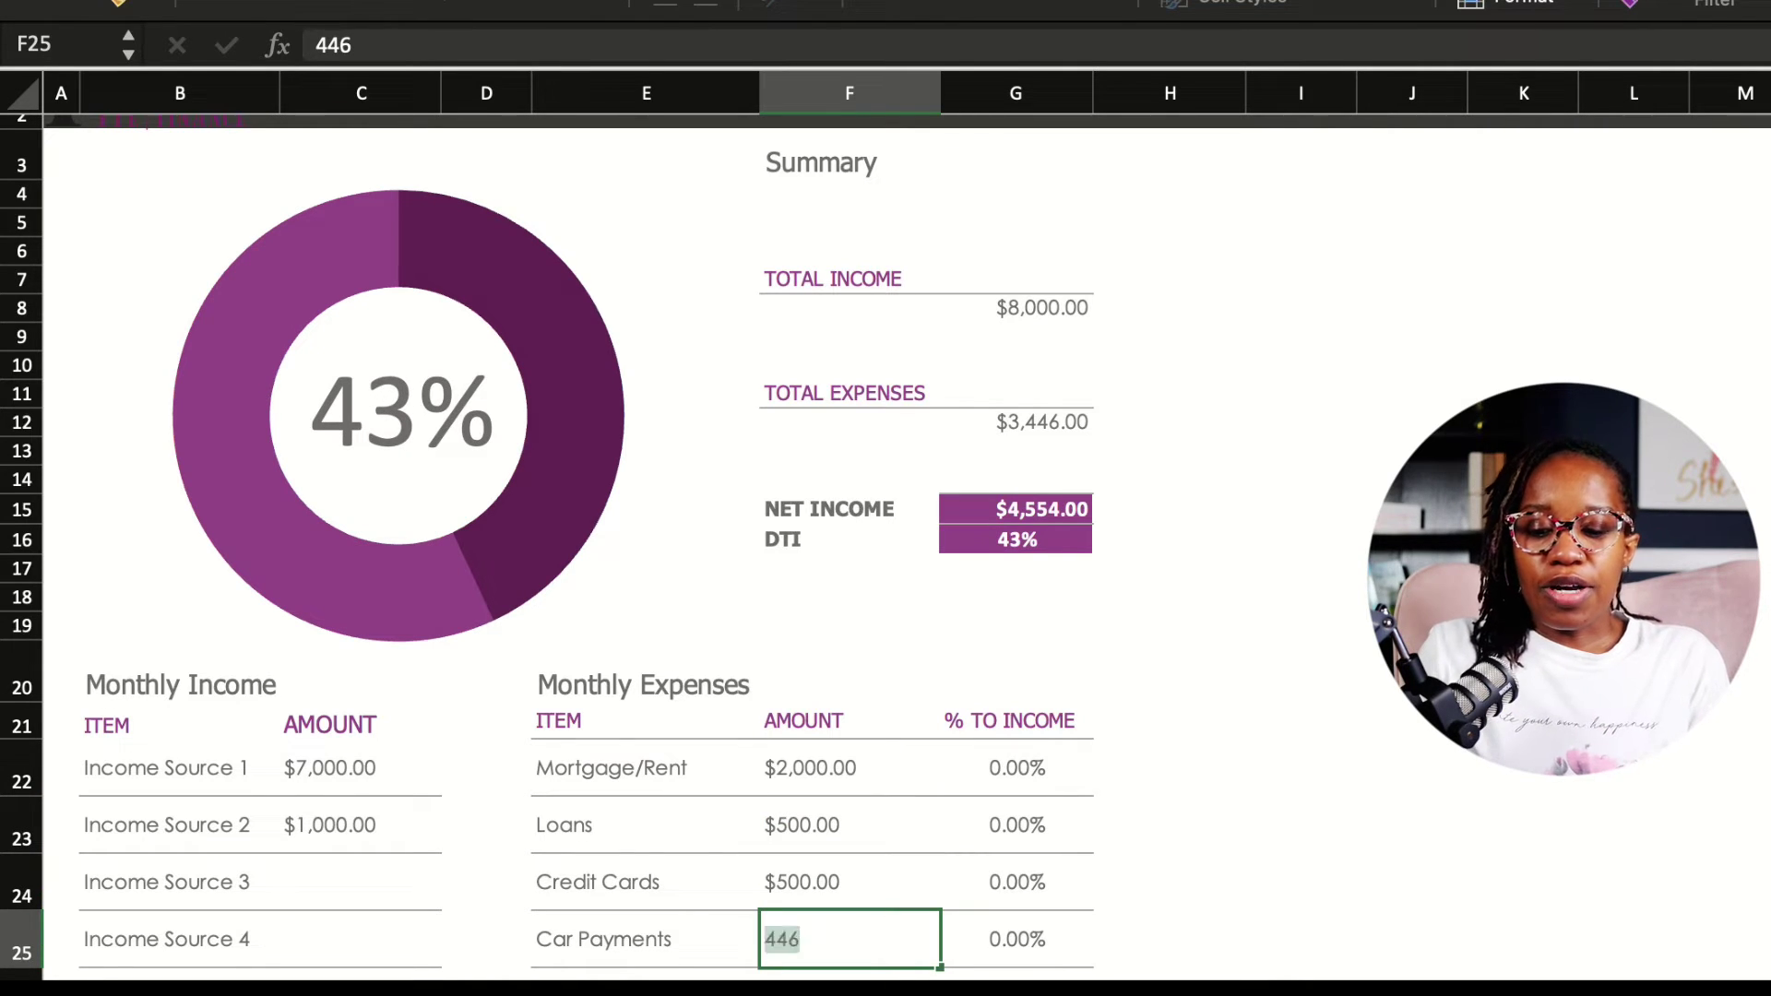
pyautogui.write('350.00')
pyautogui.press('Return')
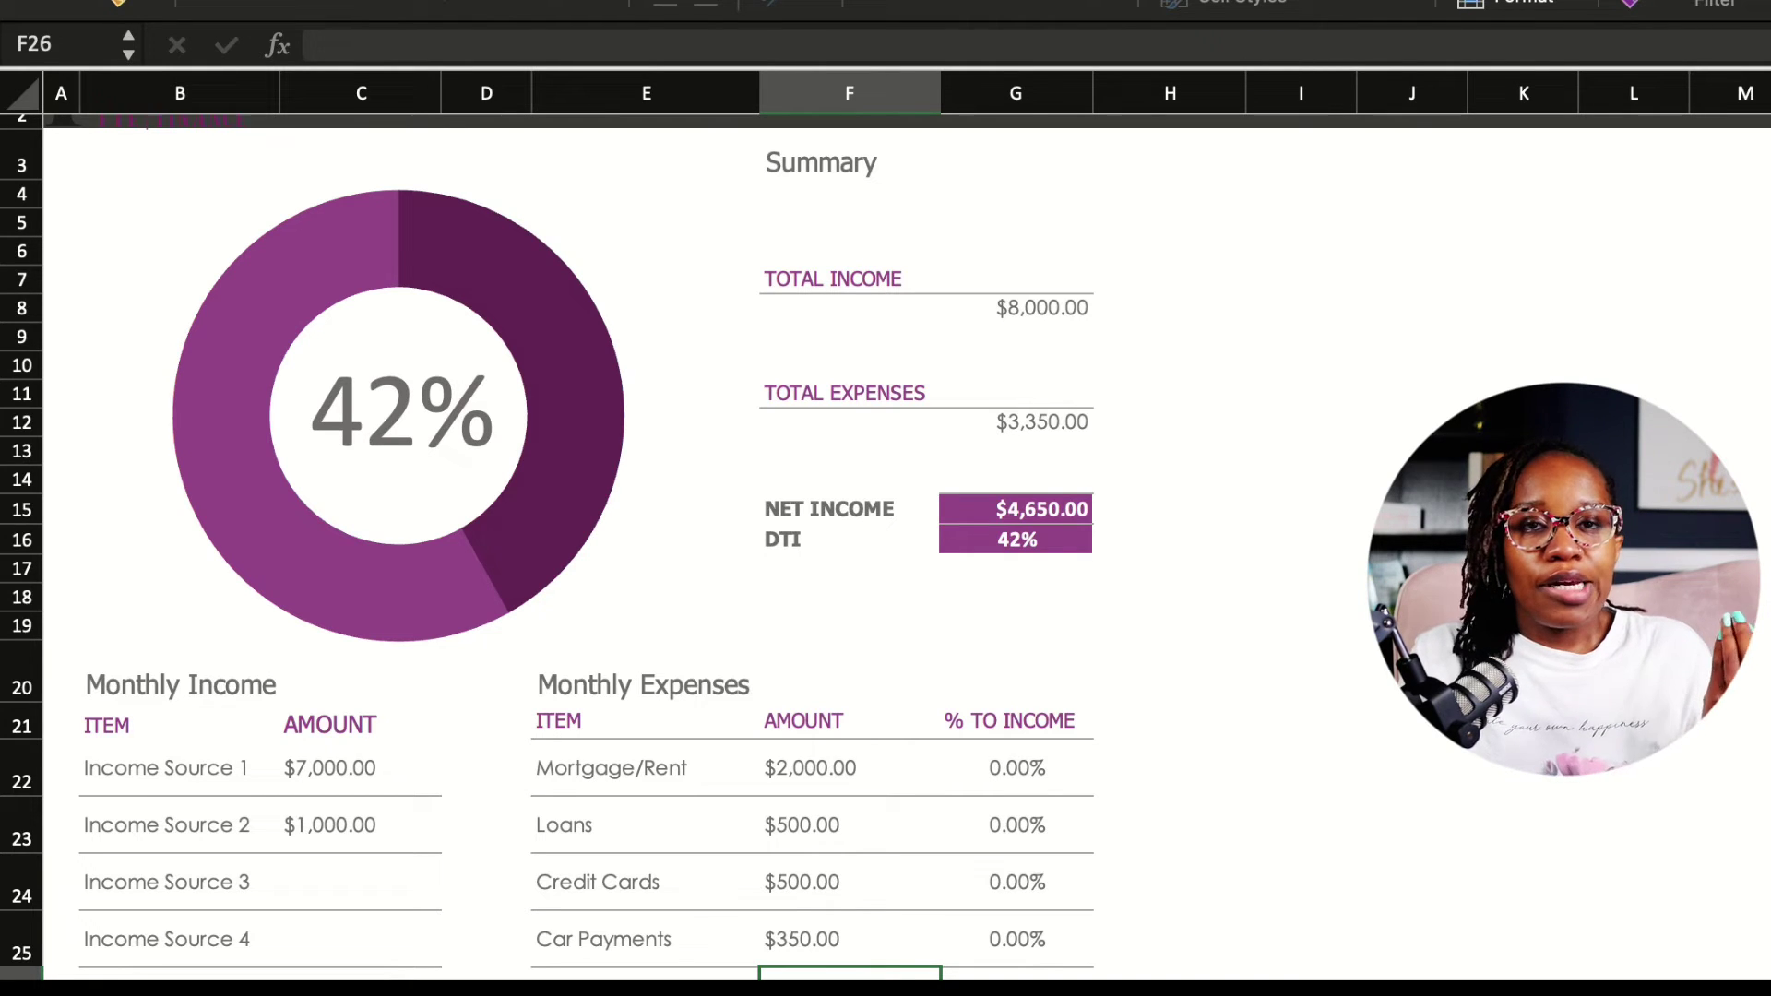
# Change the lender Mortgage/Rent expense to $1,500
pyautogui.click(848, 768)
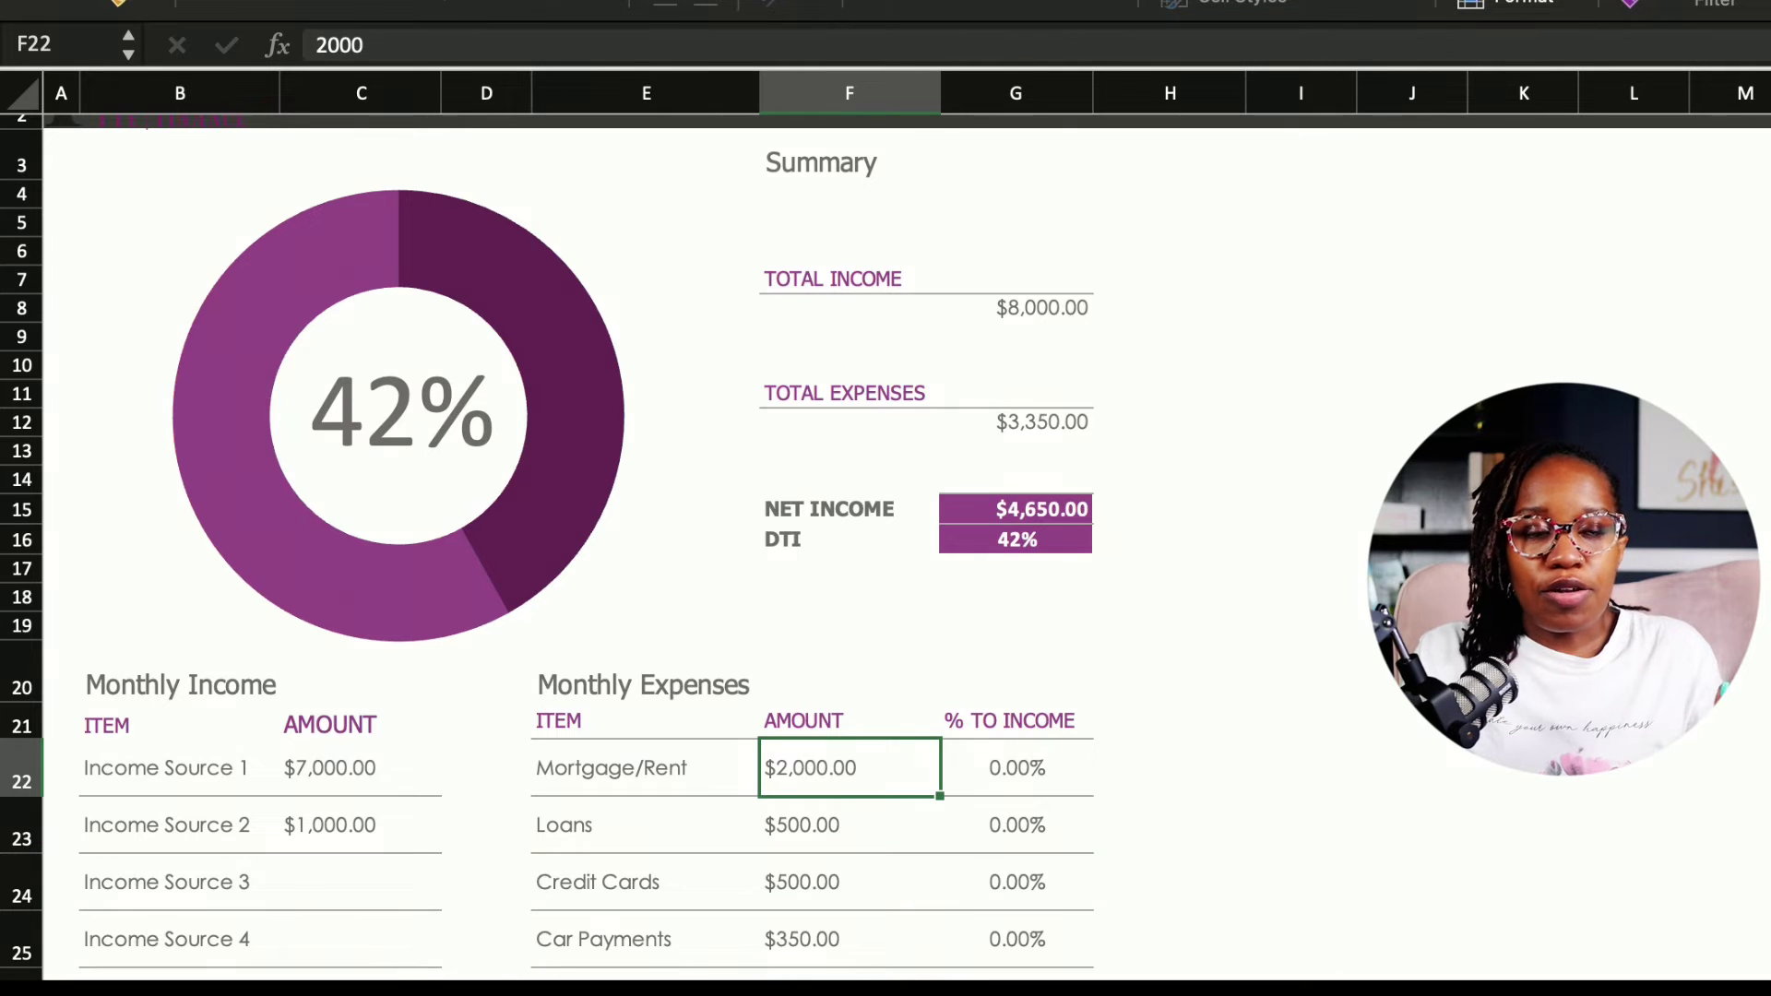
pyautogui.write('1500')
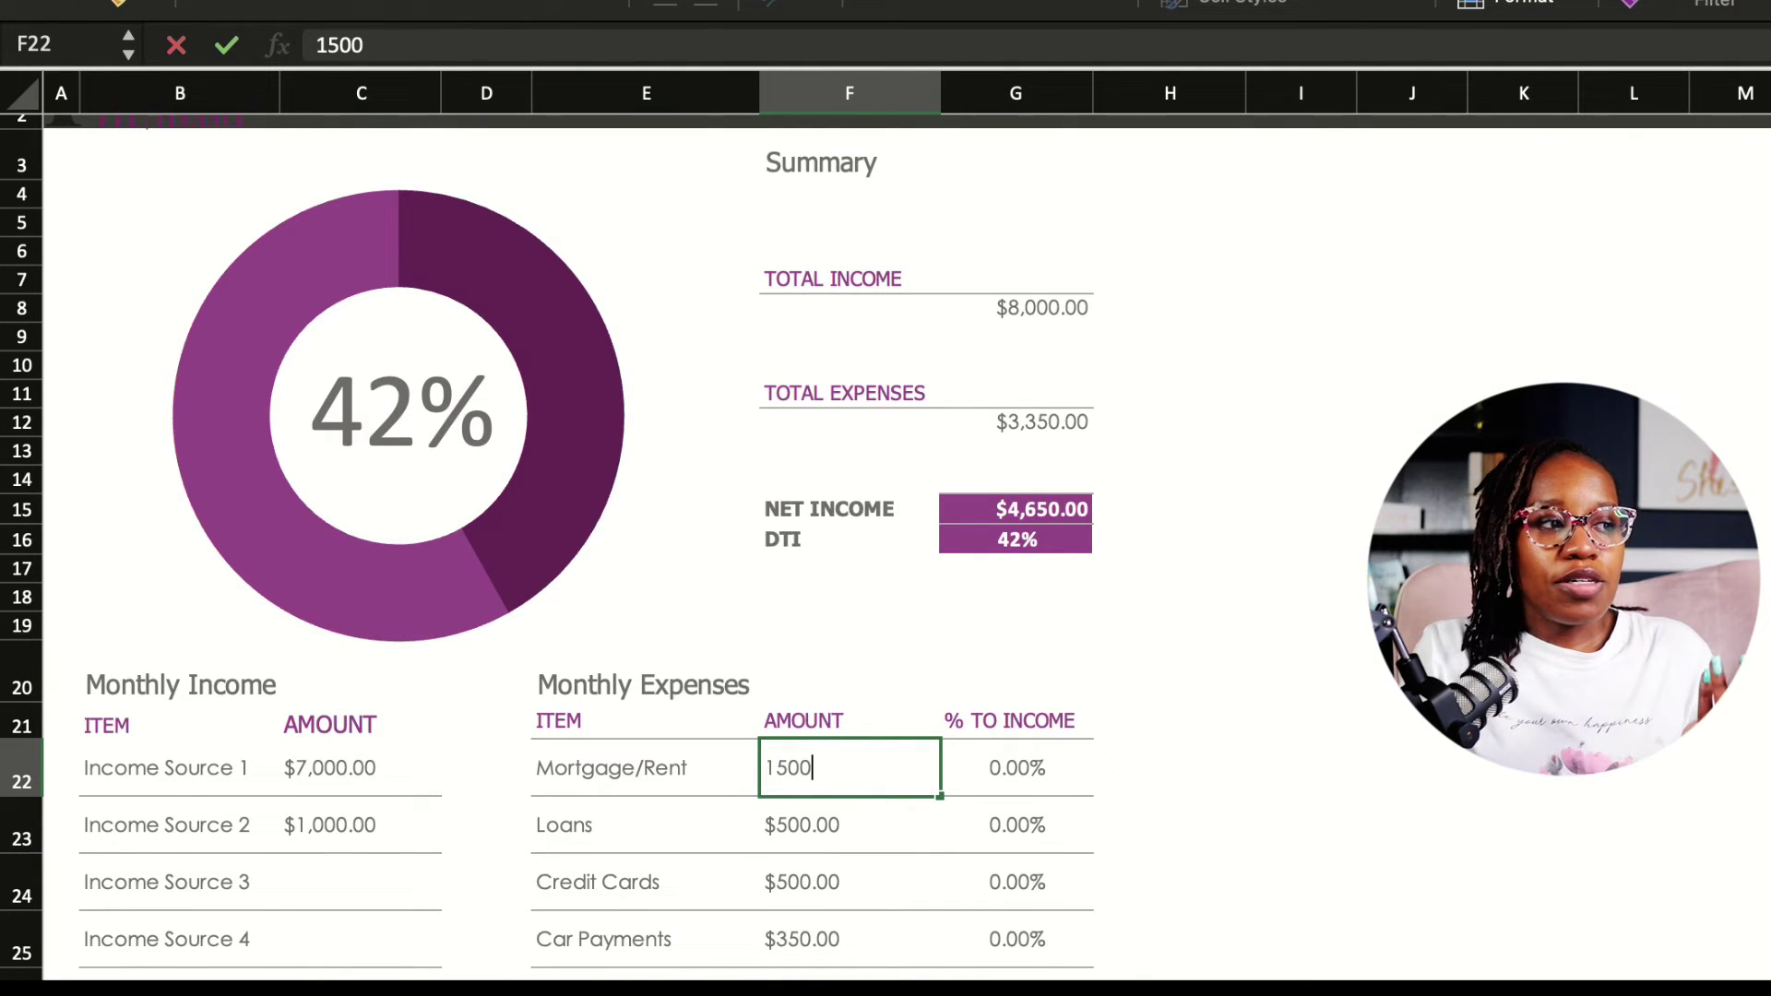
pyautogui.press('Return')
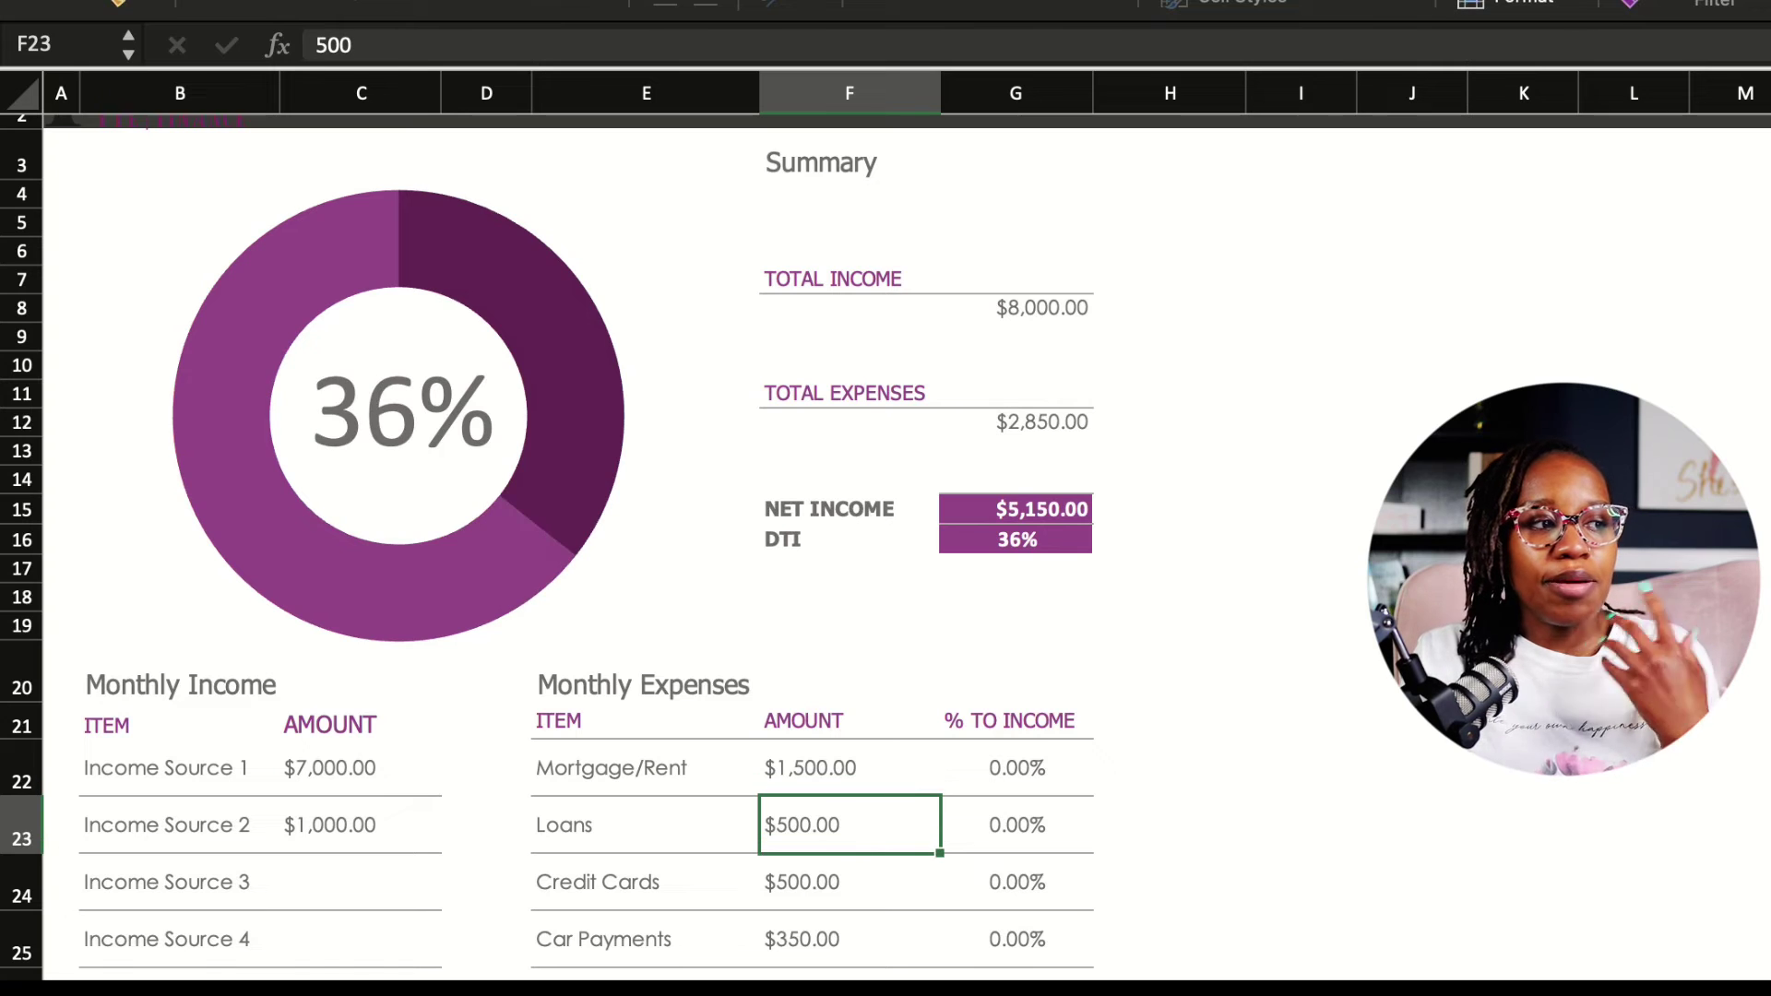